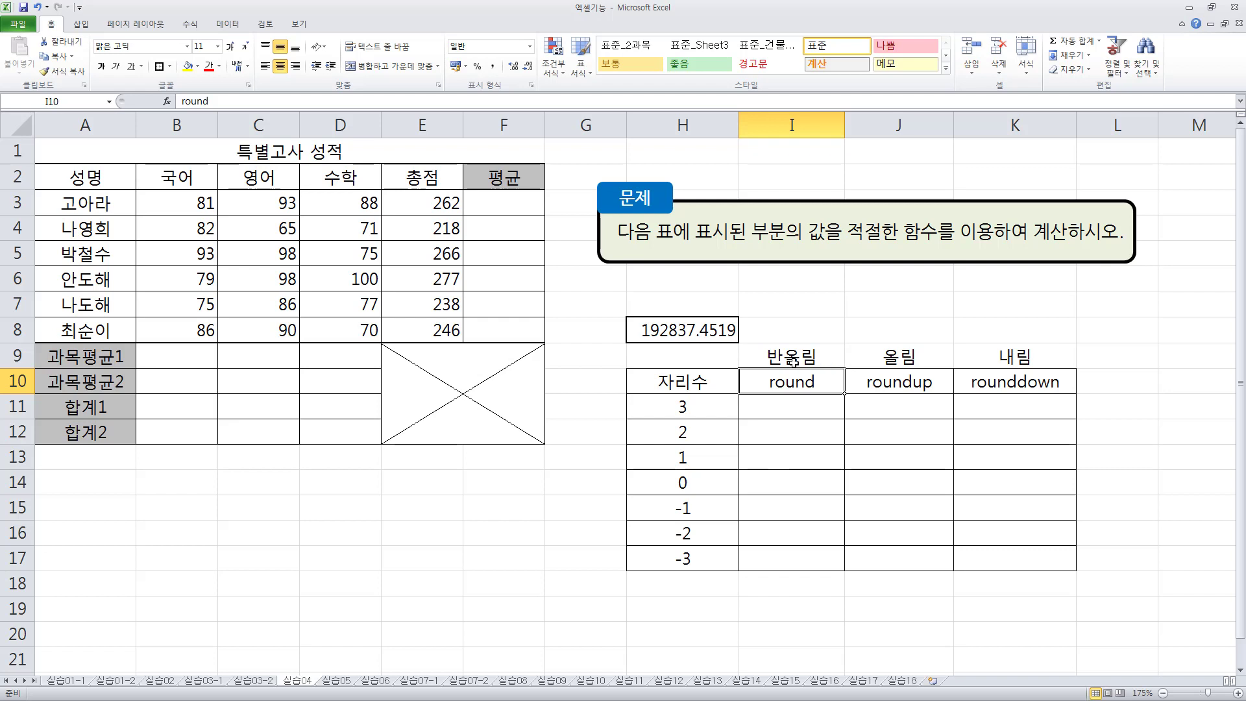
{"action": "left_click", "coordinate": [790, 357]}
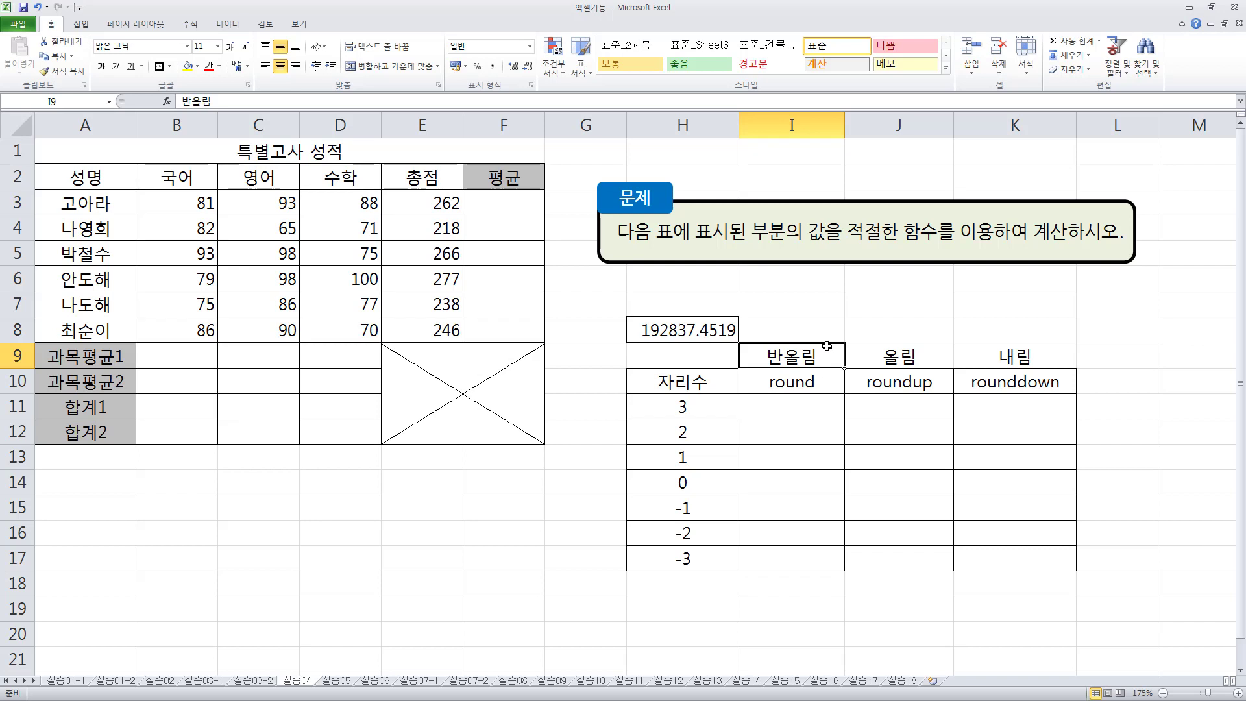
{"action": "left_click", "coordinate": [898, 354]}
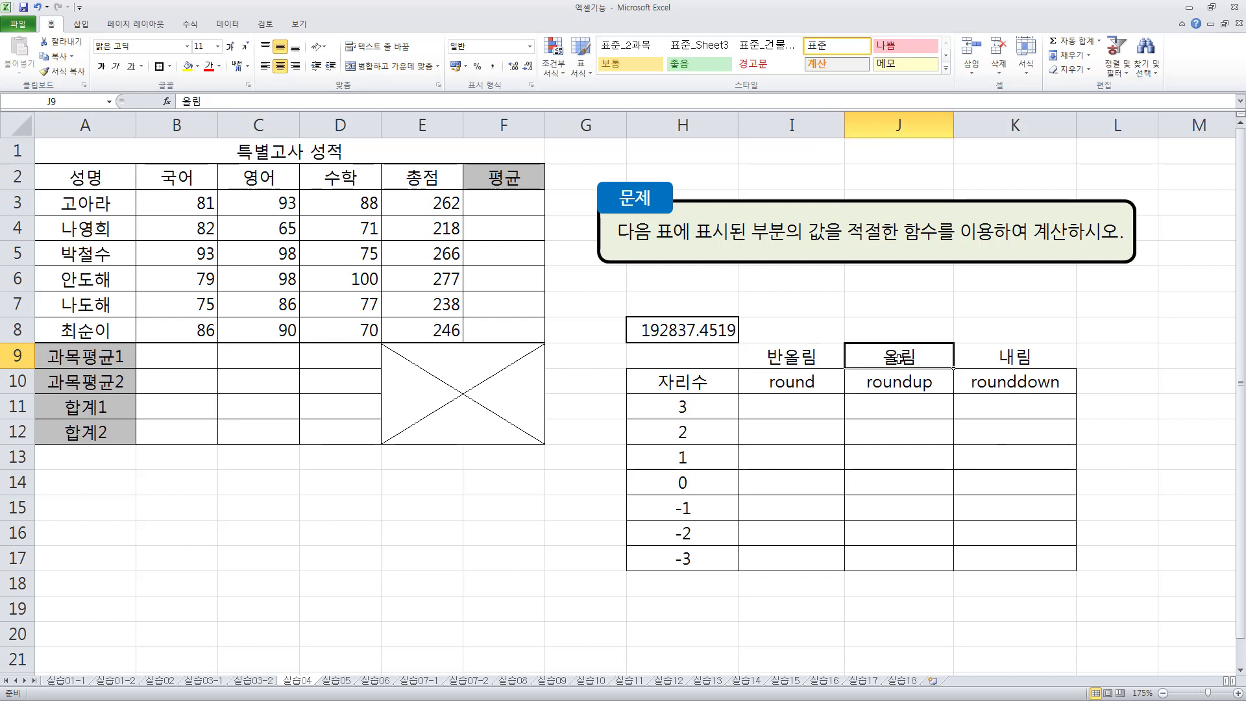
{"action": "left_click", "coordinate": [993, 350]}
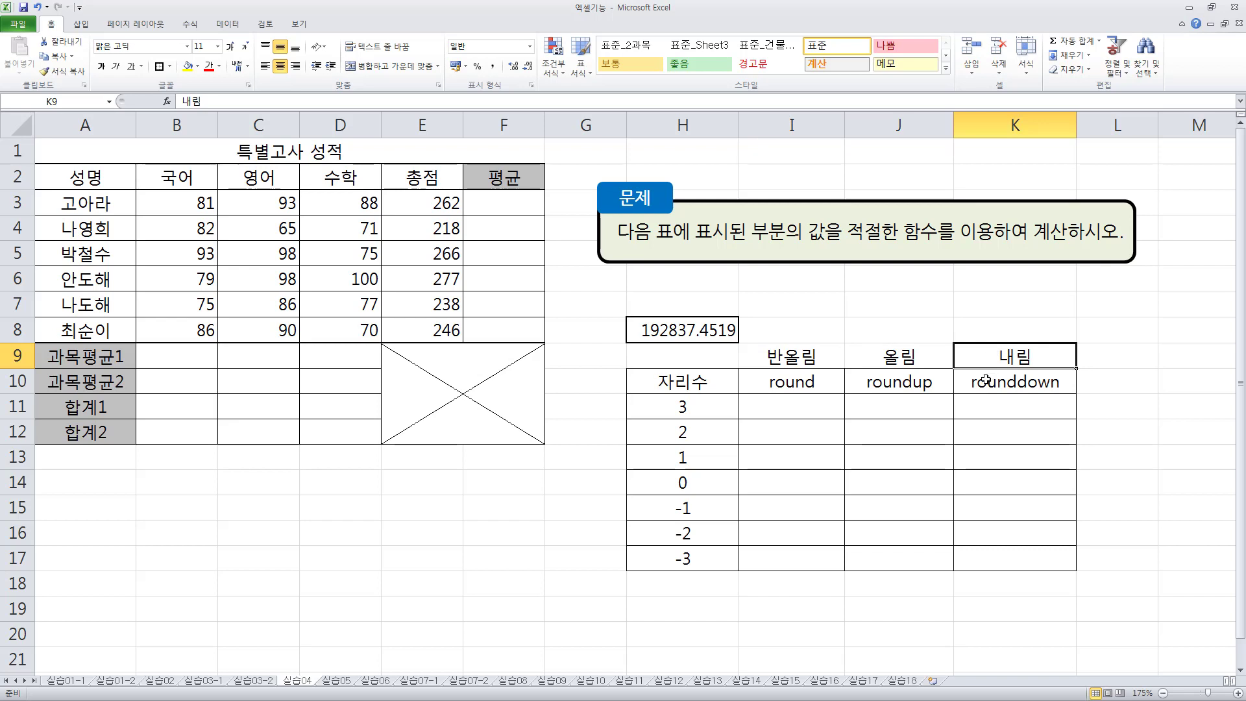
{"action": "left_click", "coordinate": [690, 334]}
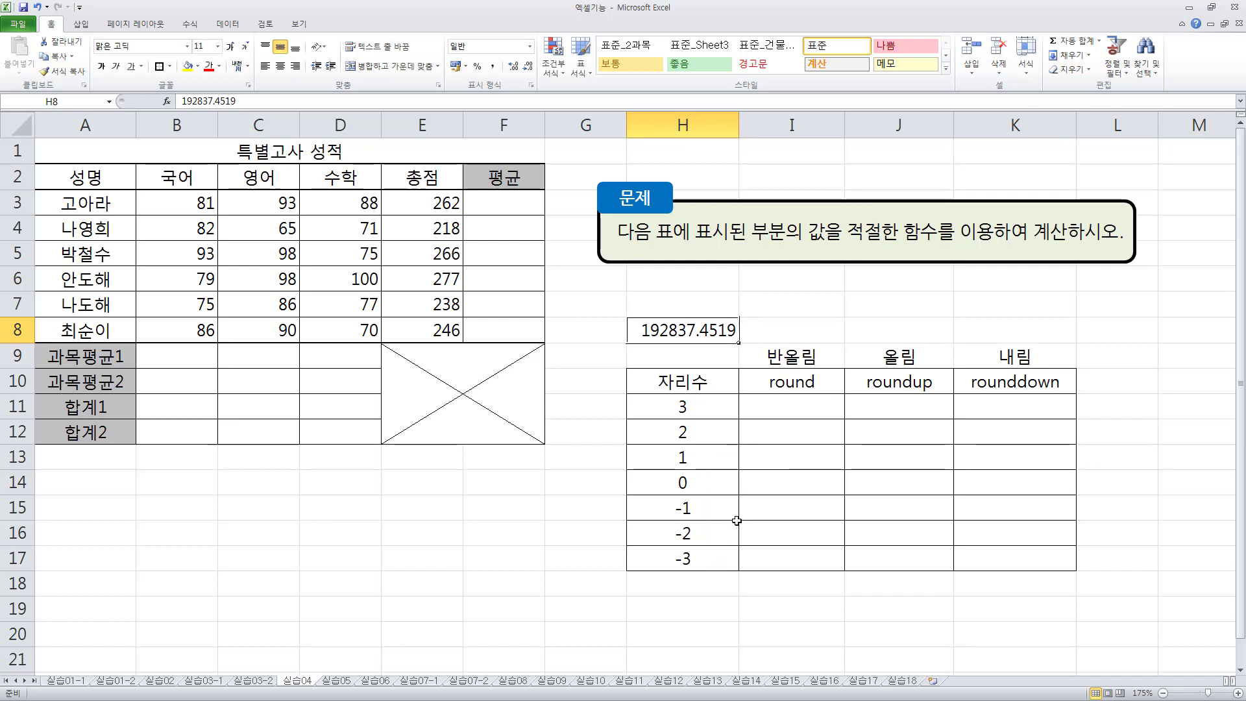
- Enter the formula =ROUND(H8,H11) in cell I11 of the round column
{"action": "left_click", "coordinate": [769, 407]}
{"action": "type", "text": "=개ㅕㅜ"}
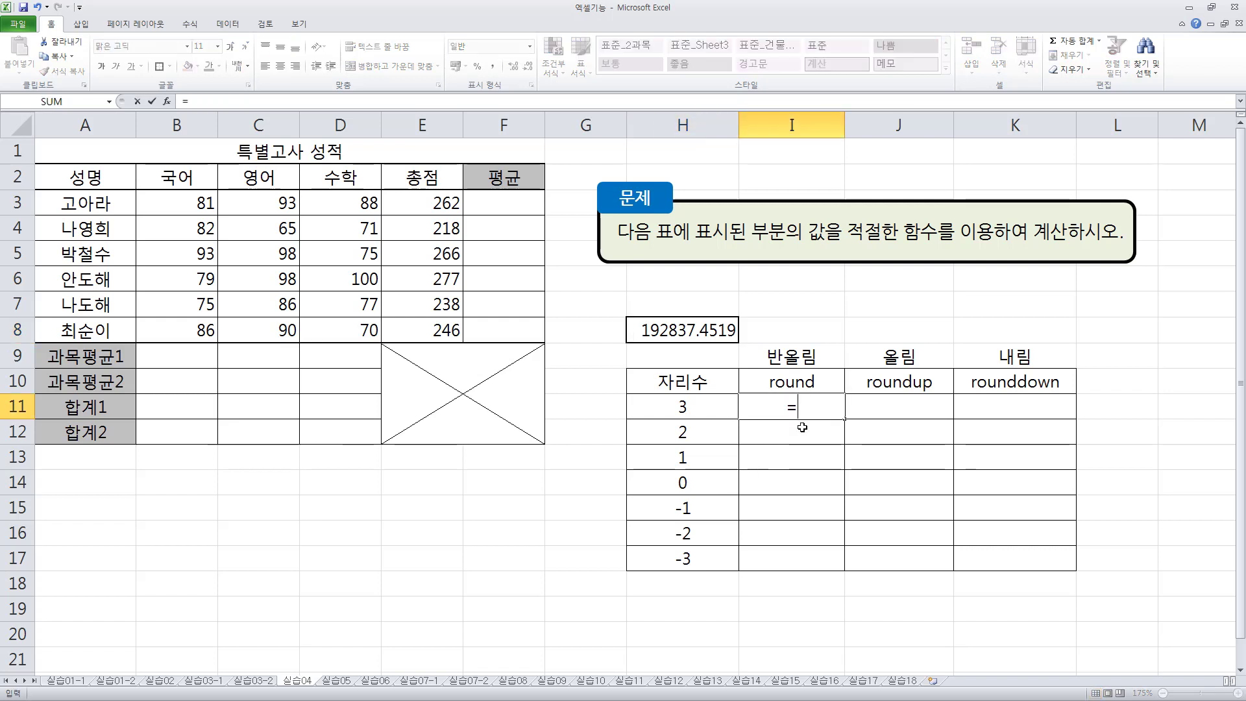
{"action": "key", "text": "BackSpace"}
{"action": "key", "text": "BackSpace"}
{"action": "key", "text": "BackSpace"}
{"action": "type", "text": "rou"}
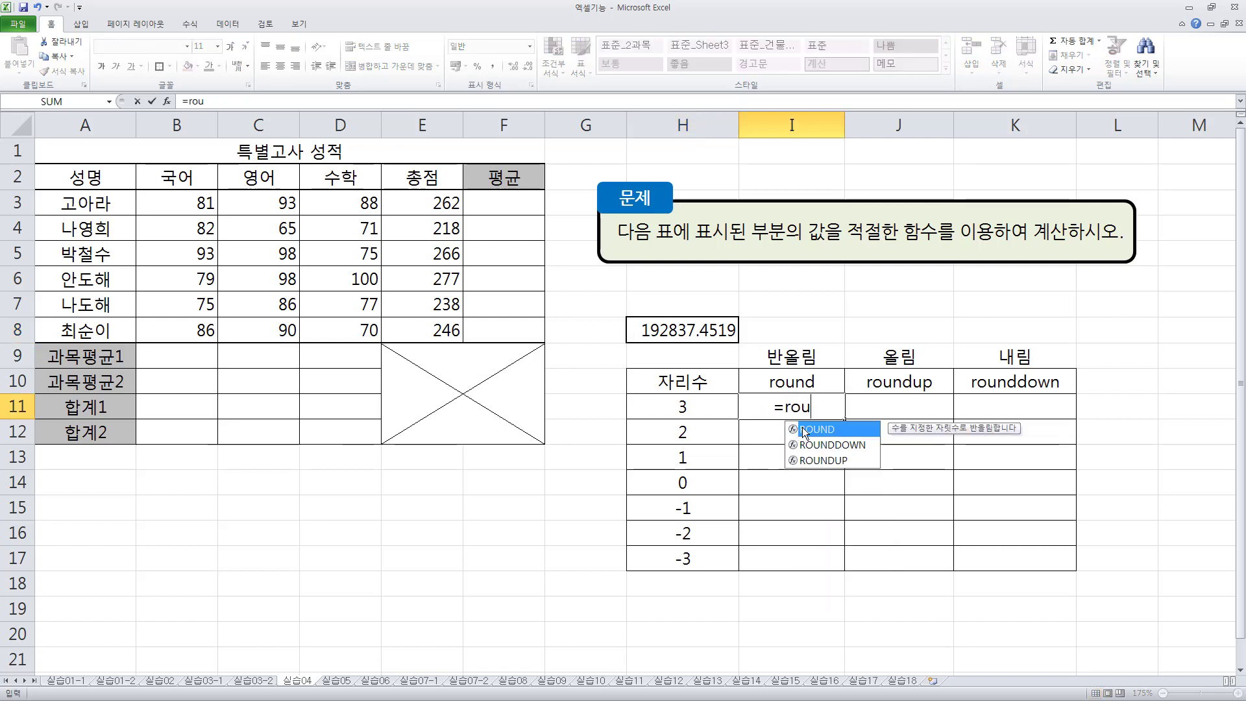
{"action": "type", "text": "nd(H8"}
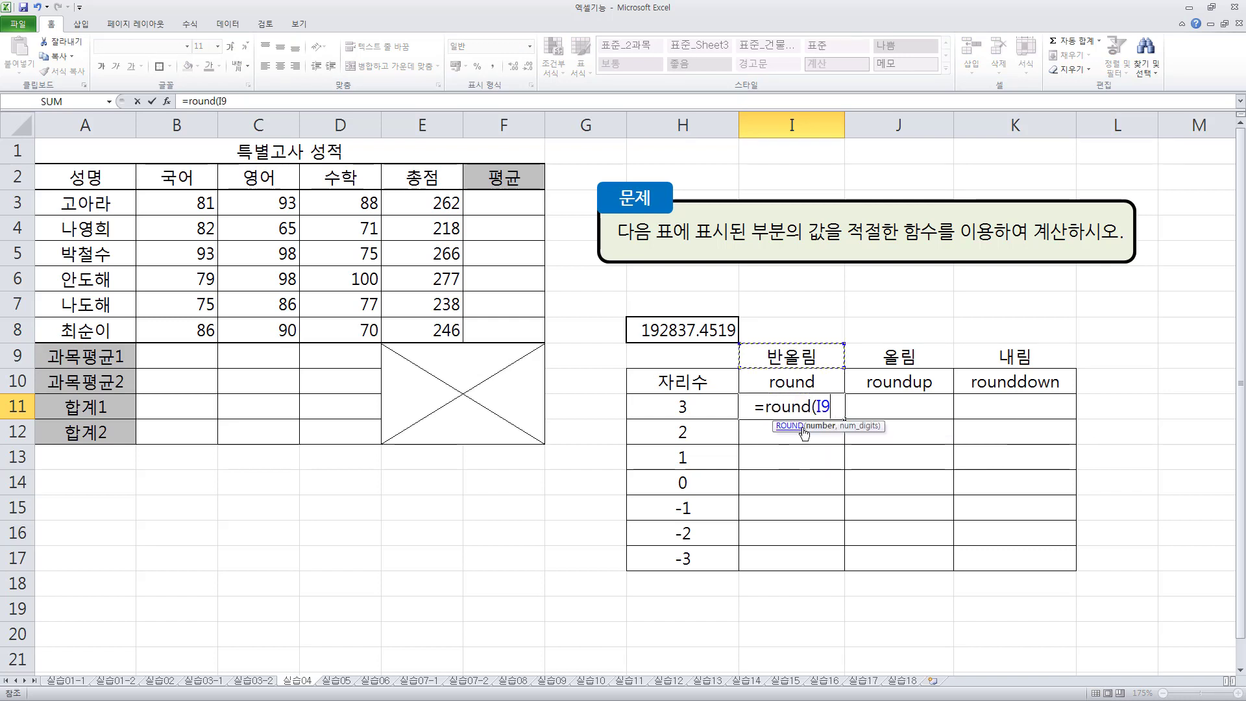
{"action": "type", "text": ","}
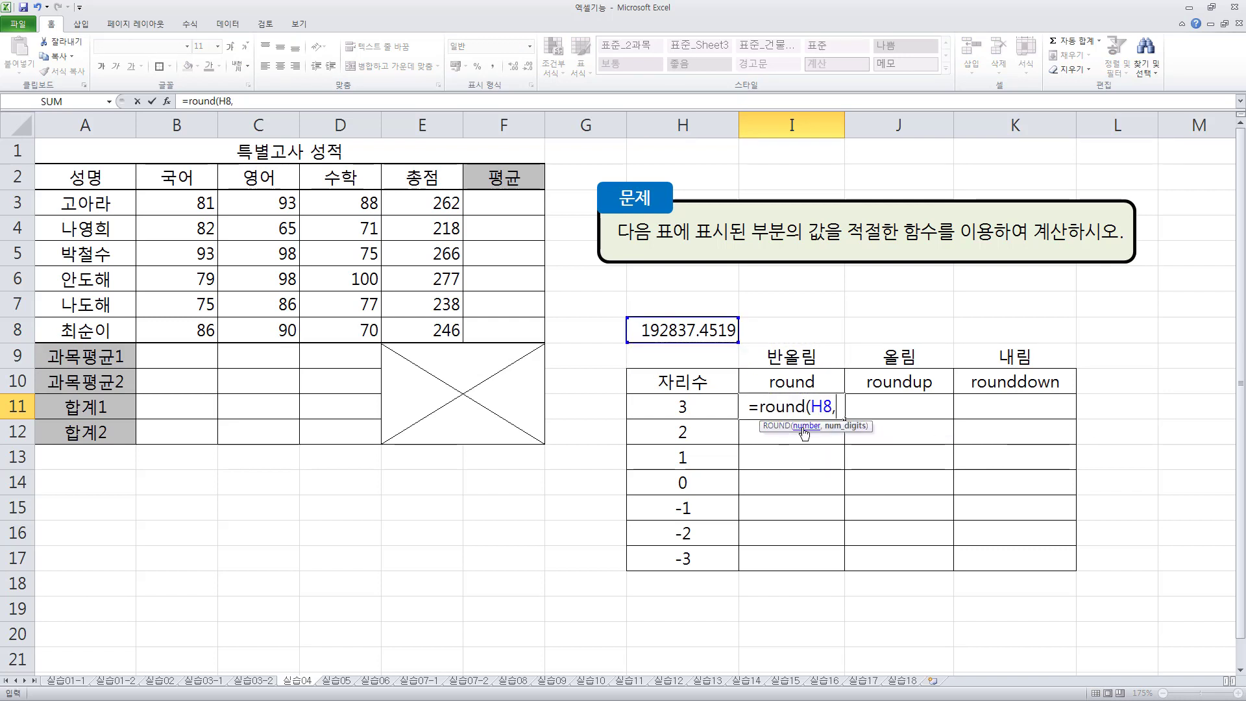
{"action": "type", "text": "H11"}
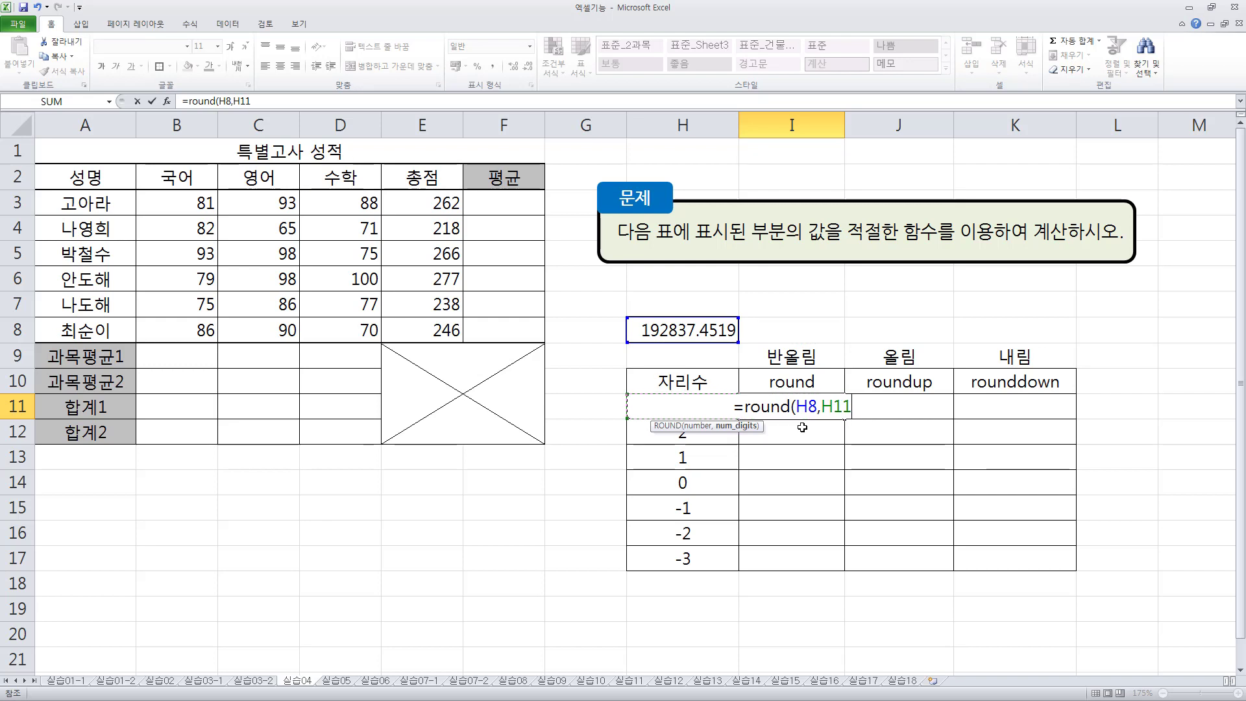
{"action": "key", "text": "Return"}
- Examine the two arguments of the ROUND formula in I11 against the source number in H8 and the digit counts in column H
{"action": "key", "text": "Up"}
{"action": "double_click", "coordinate": [802, 409]}
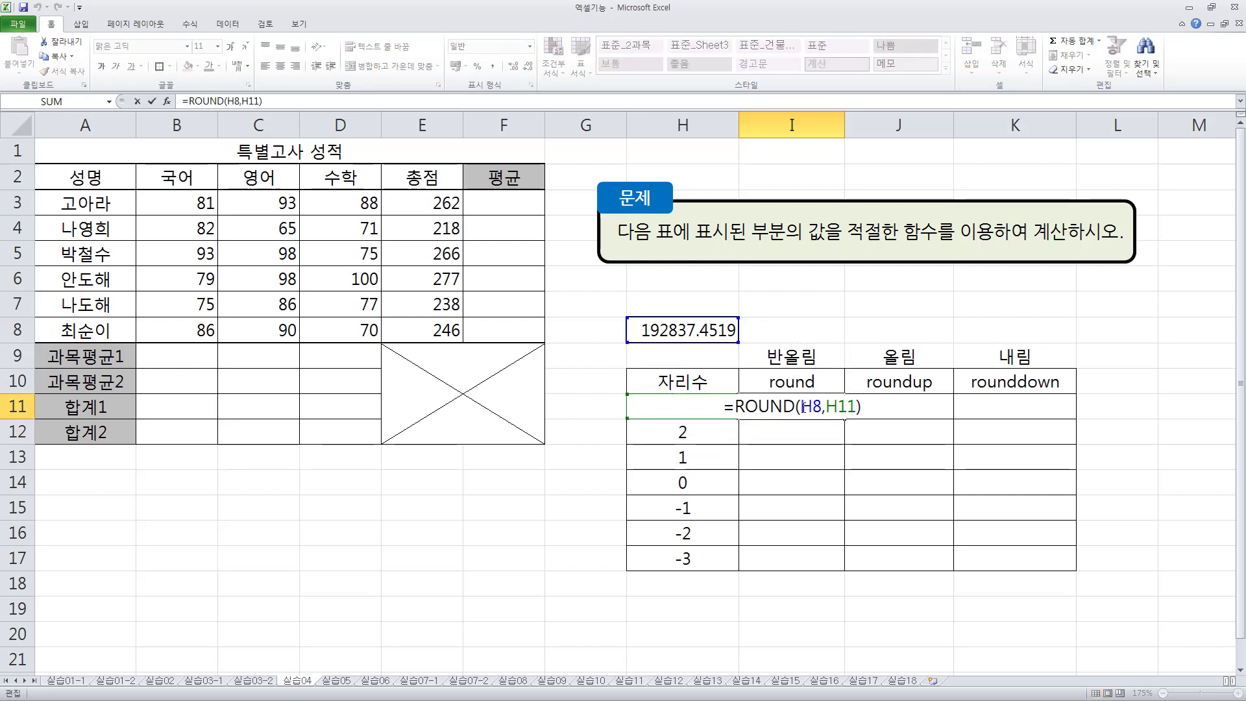
{"action": "left_click_drag", "start_coordinate": [802, 407], "coordinate": [811, 407]}
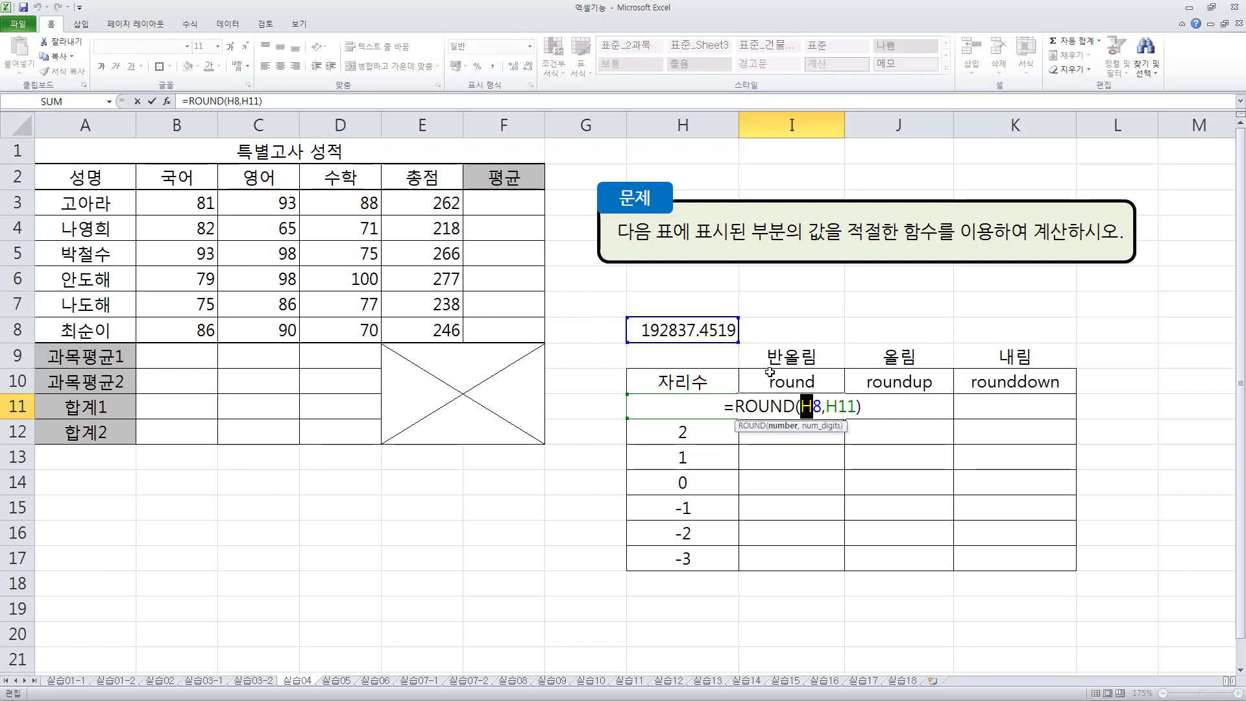
{"action": "left_click_drag", "start_coordinate": [826, 407], "coordinate": [855, 406]}
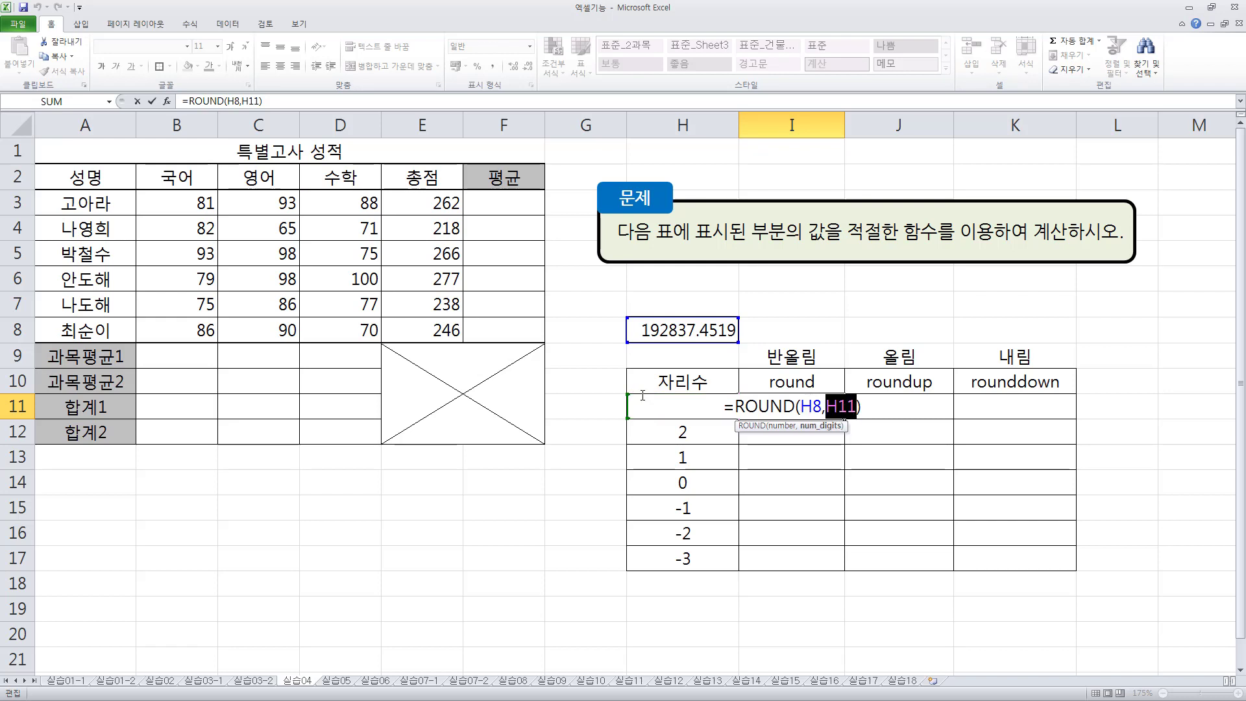
{"action": "key", "text": "ctrl+Return"}
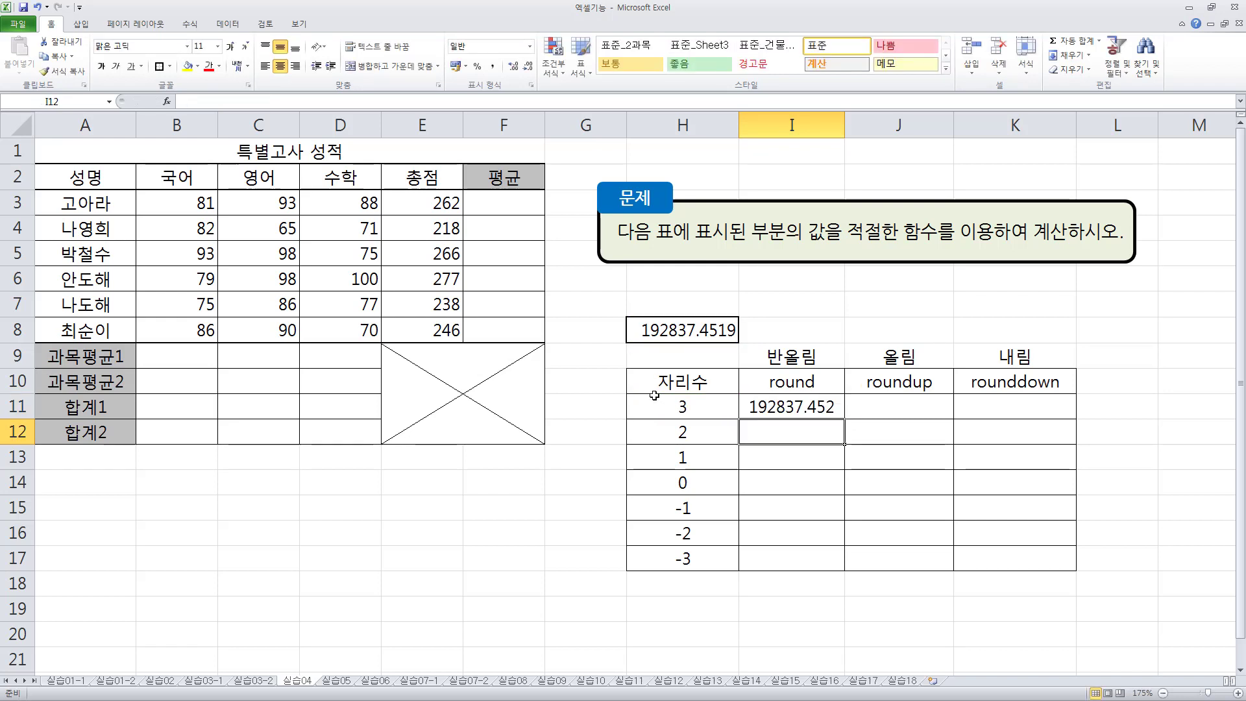
{"action": "mouse_move", "coordinate": [847, 418]}
{"action": "left_mouse_down"}
{"action": "mouse_move", "coordinate": [840, 452]}
{"action": "mouse_move", "coordinate": [836, 417]}
{"action": "left_mouse_up"}
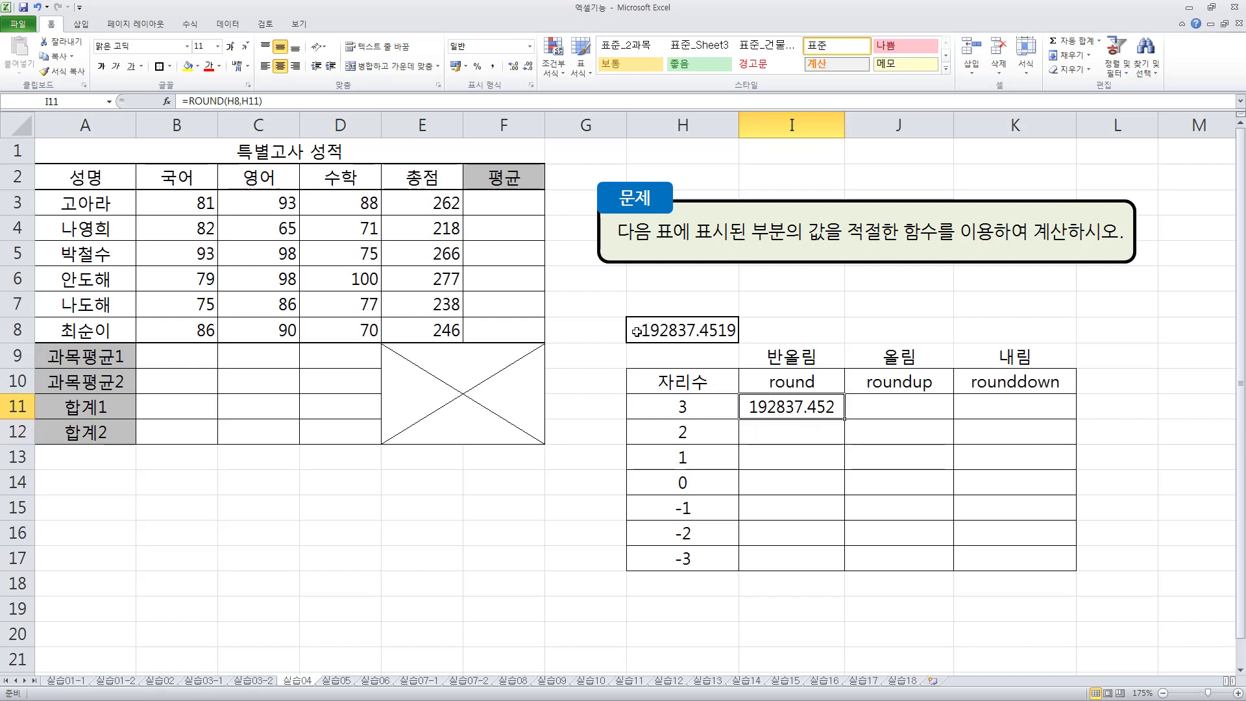
{"action": "left_click", "coordinate": [638, 331]}
{"action": "left_click", "coordinate": [790, 409]}
{"action": "left_click_drag", "start_coordinate": [714, 405], "coordinate": [718, 555]}
{"action": "left_click", "coordinate": [762, 407]}
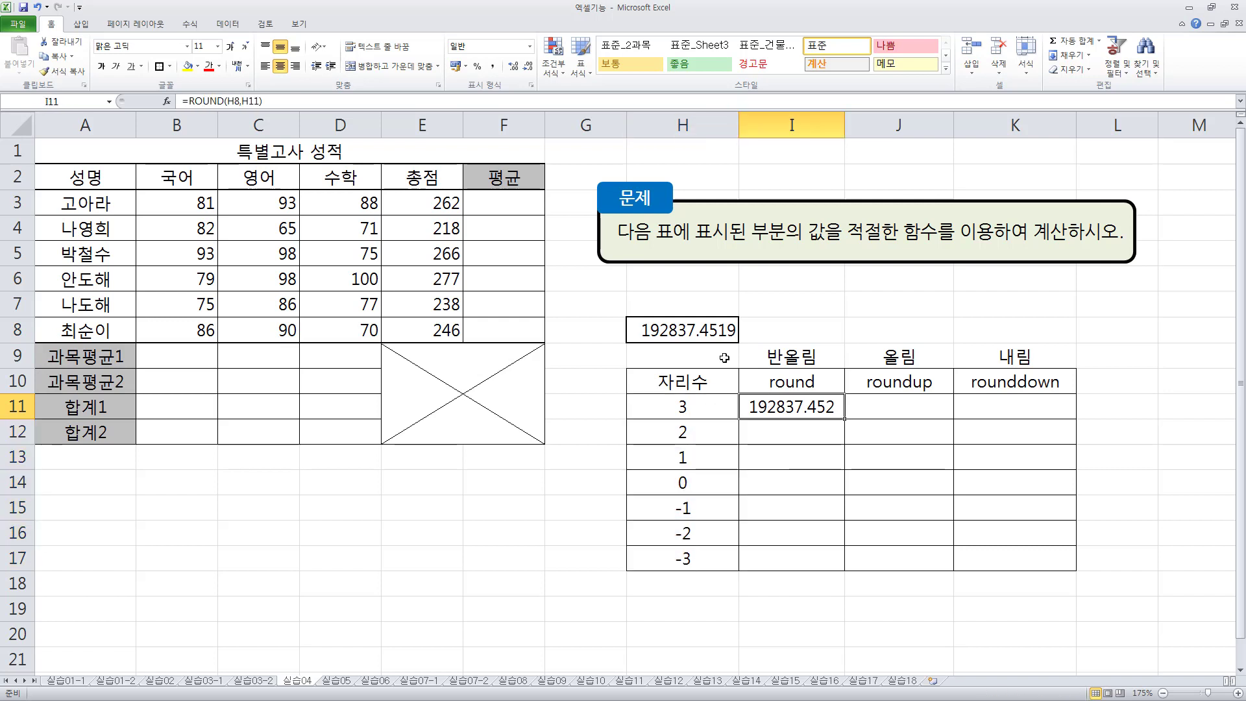
{"action": "left_click", "coordinate": [710, 326]}
- Make the H8 reference absolute ($H$8) in I11's ROUND formula and fill the formula down through I17
{"action": "double_click", "coordinate": [802, 407]}
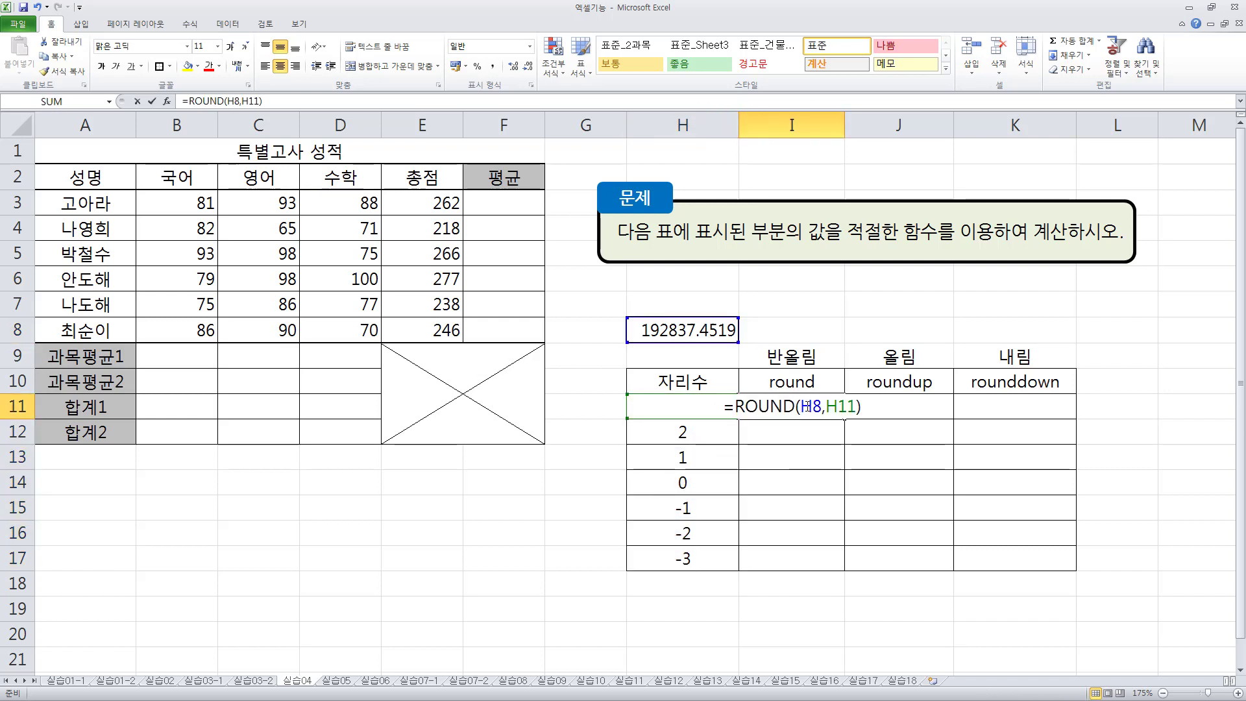
{"action": "left_click_drag", "start_coordinate": [800, 407], "coordinate": [813, 407]}
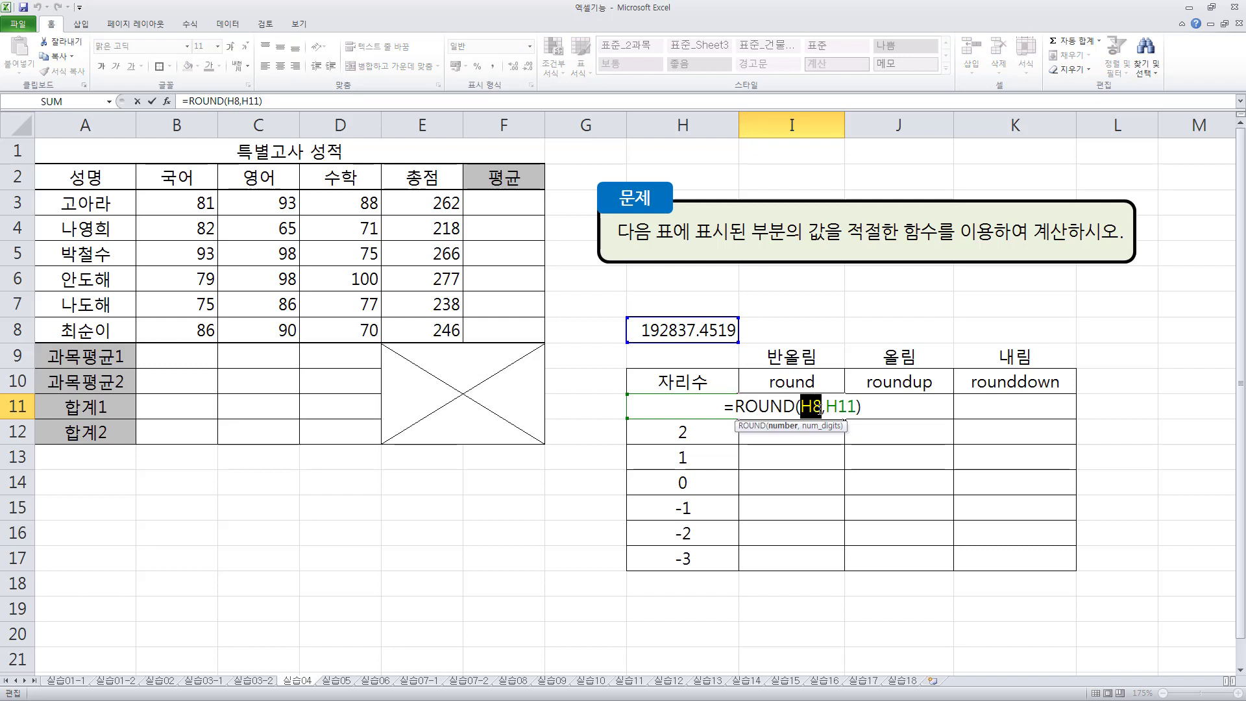
{"action": "key", "text": "F4"}
{"action": "key", "text": "ctrl+Return"}
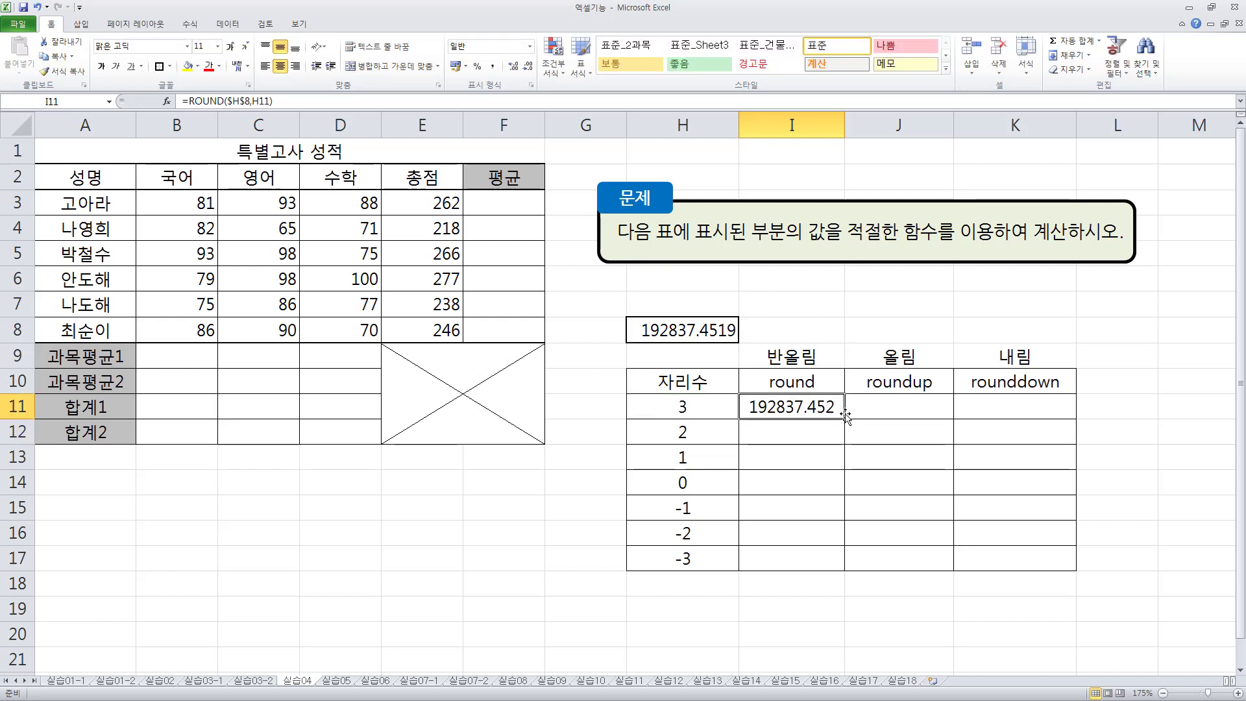
{"action": "left_click_drag", "start_coordinate": [846, 417], "coordinate": [844, 570]}
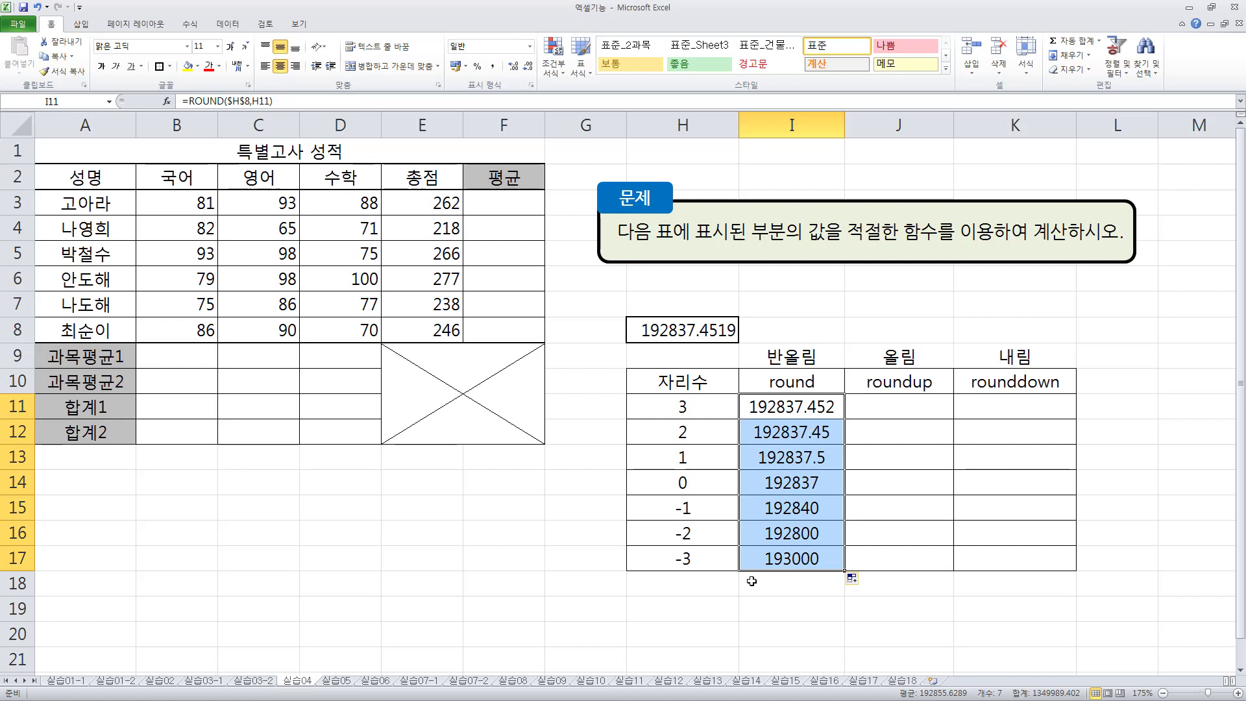
{"action": "left_click", "coordinate": [769, 587]}
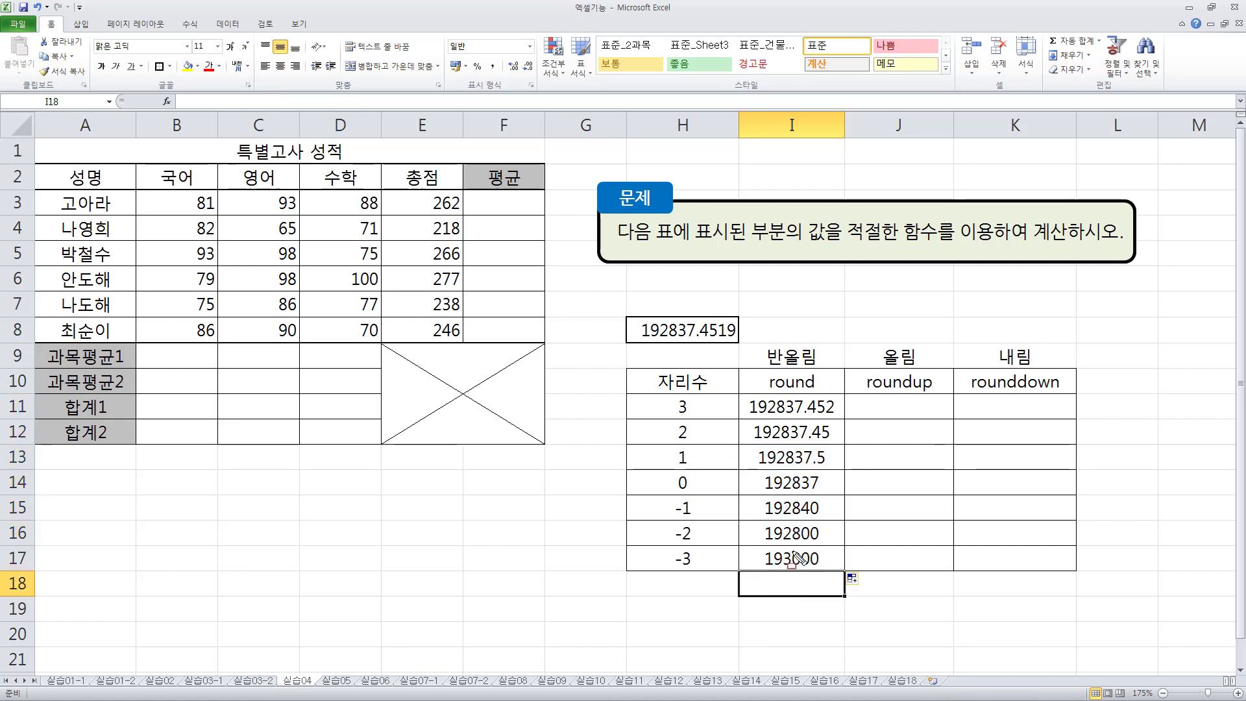
- Compare each ROUND result in I11:I17 with its digit count in H11:H17 and the source number in H8
{"action": "left_click_drag", "start_coordinate": [671, 398], "coordinate": [699, 415]}
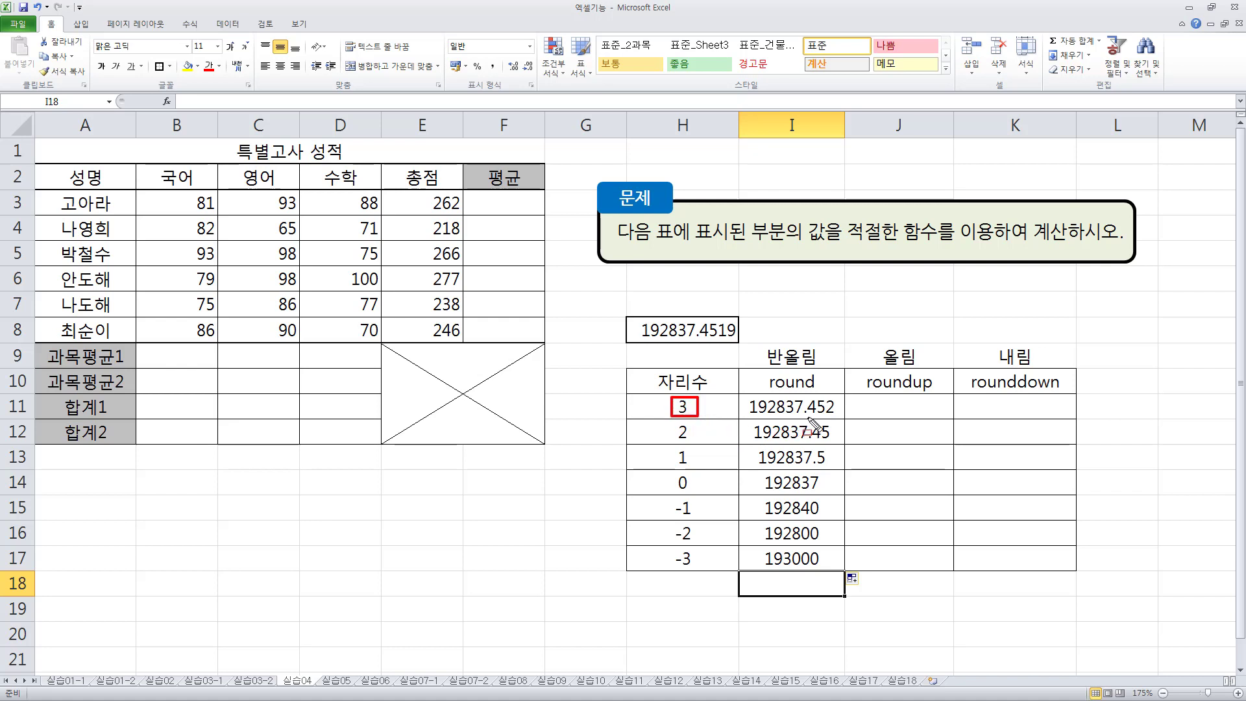
{"action": "left_click_drag", "start_coordinate": [790, 416], "coordinate": [838, 416]}
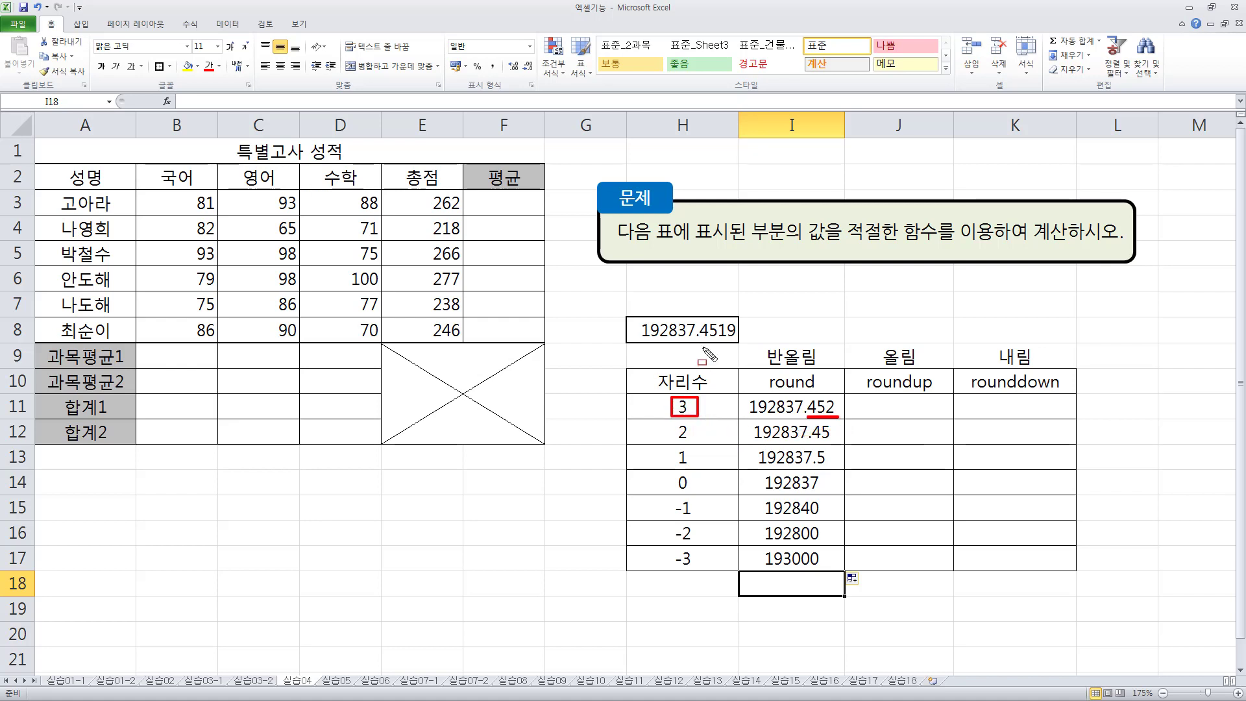
{"action": "left_click_drag", "start_coordinate": [699, 341], "coordinate": [737, 342]}
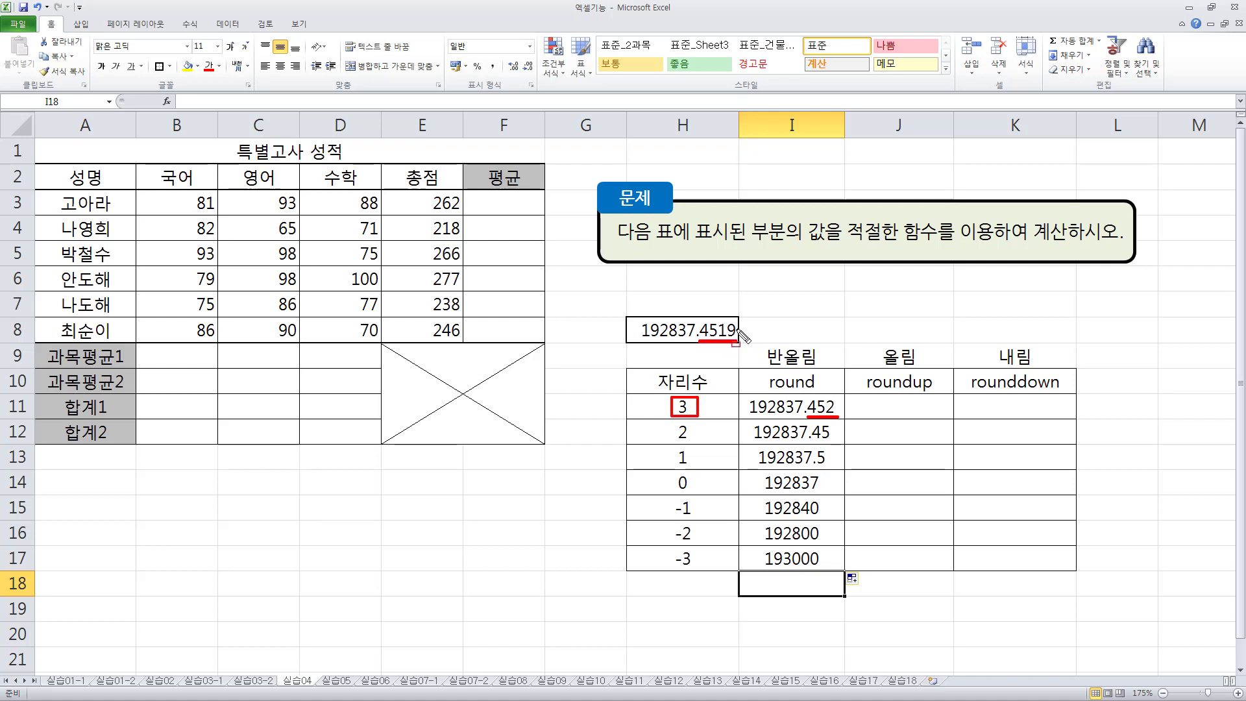
{"action": "left_click_drag", "start_coordinate": [761, 343], "coordinate": [823, 370]}
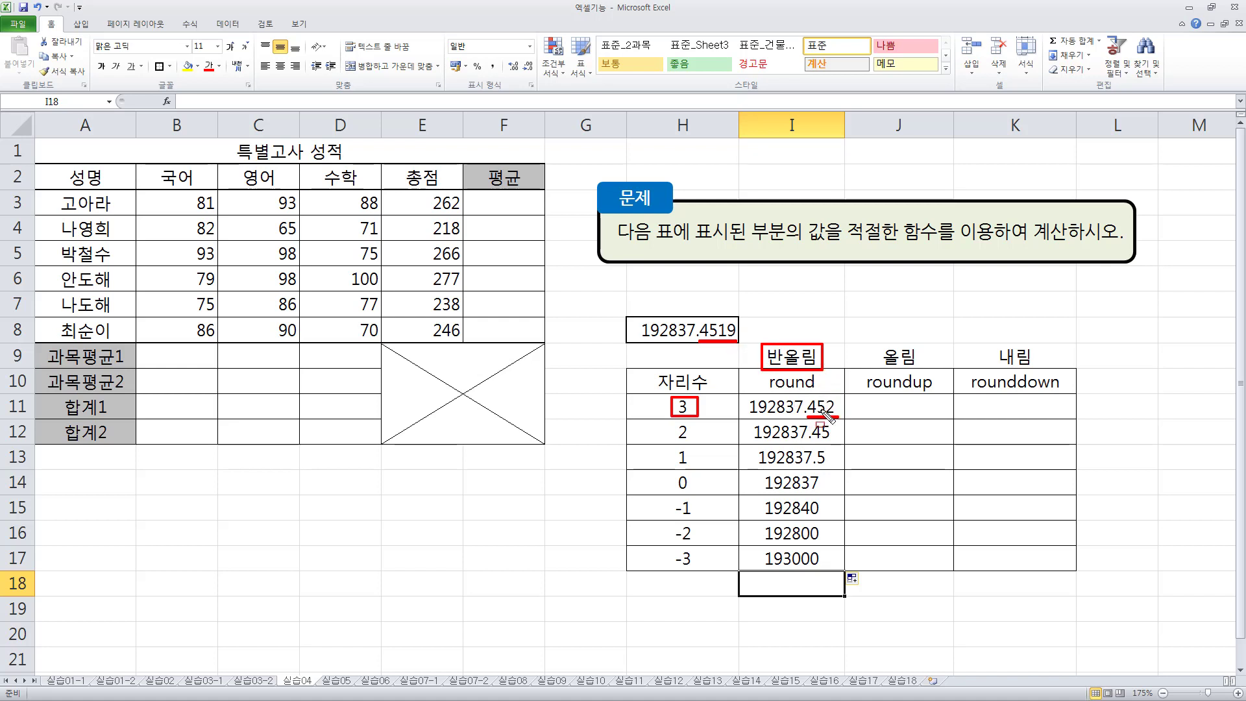
{"action": "left_click_drag", "start_coordinate": [669, 422], "coordinate": [700, 443]}
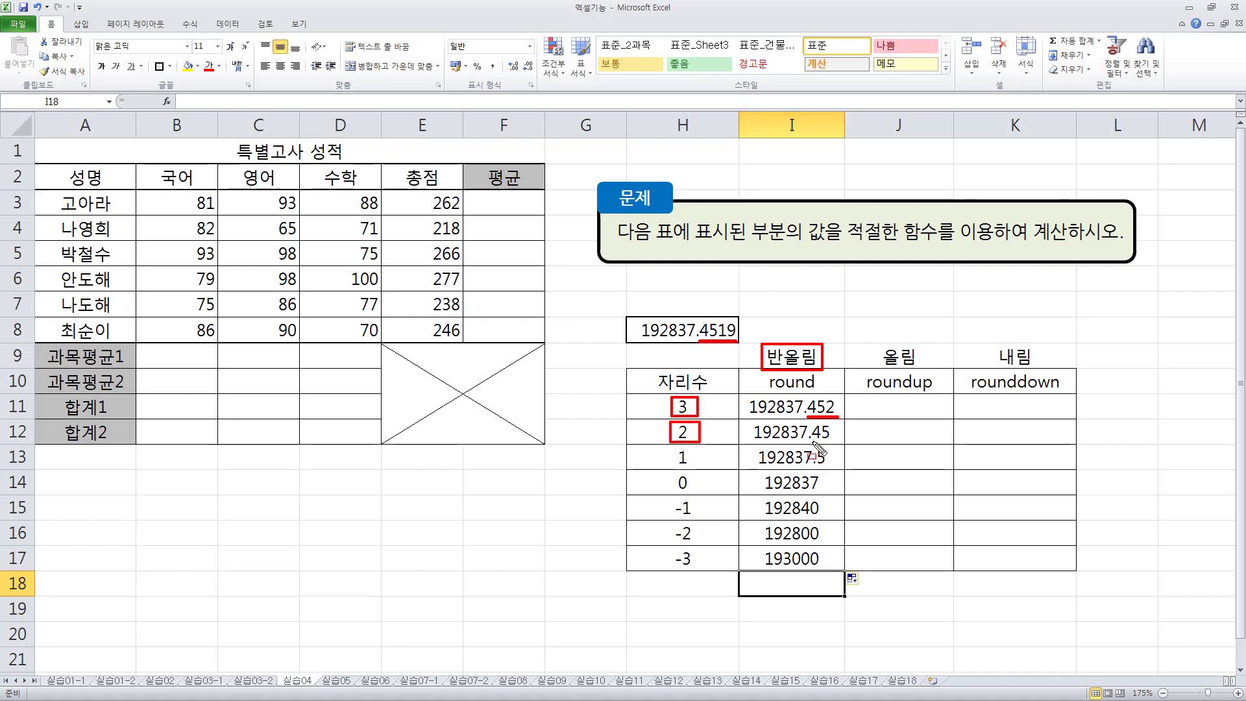
{"action": "left_click_drag", "start_coordinate": [814, 442], "coordinate": [835, 442]}
{"action": "left_click_drag", "start_coordinate": [728, 338], "coordinate": [736, 339]}
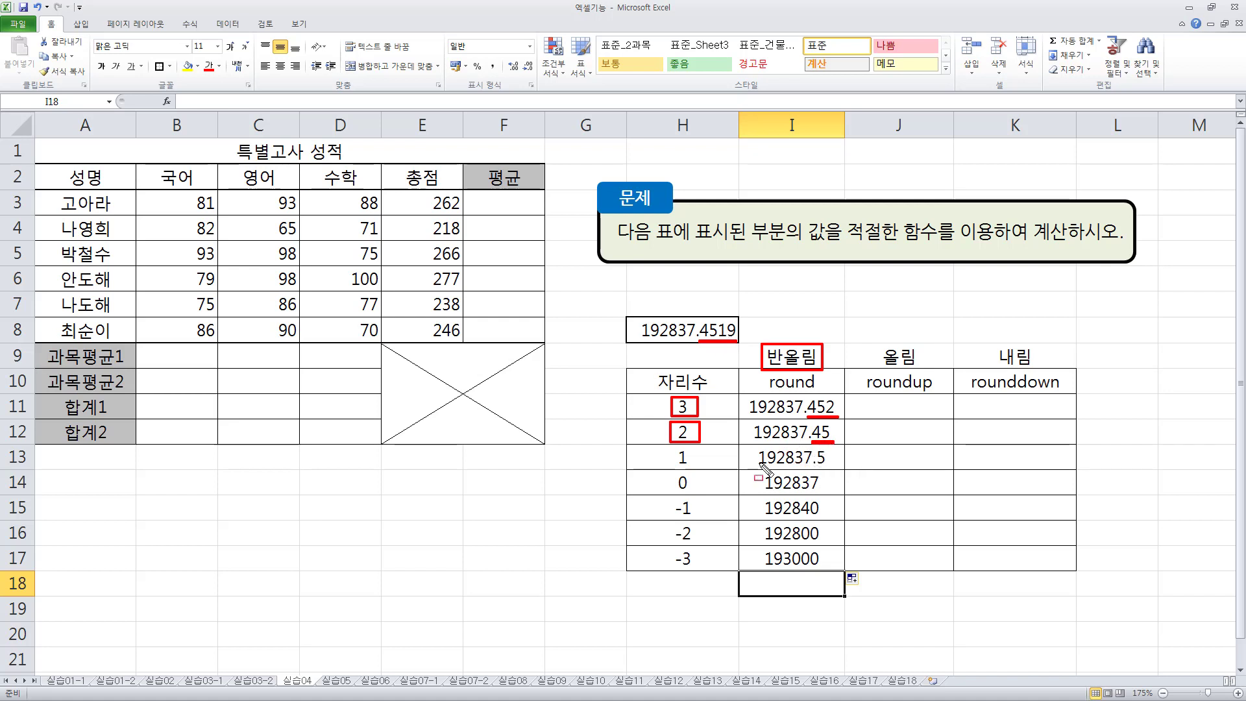
{"action": "mouse_move", "coordinate": [671, 465]}
{"action": "left_mouse_down"}
{"action": "mouse_move", "coordinate": [672, 448]}
{"action": "mouse_move", "coordinate": [699, 467]}
{"action": "left_mouse_up"}
{"action": "left_click_drag", "start_coordinate": [815, 466], "coordinate": [825, 466]}
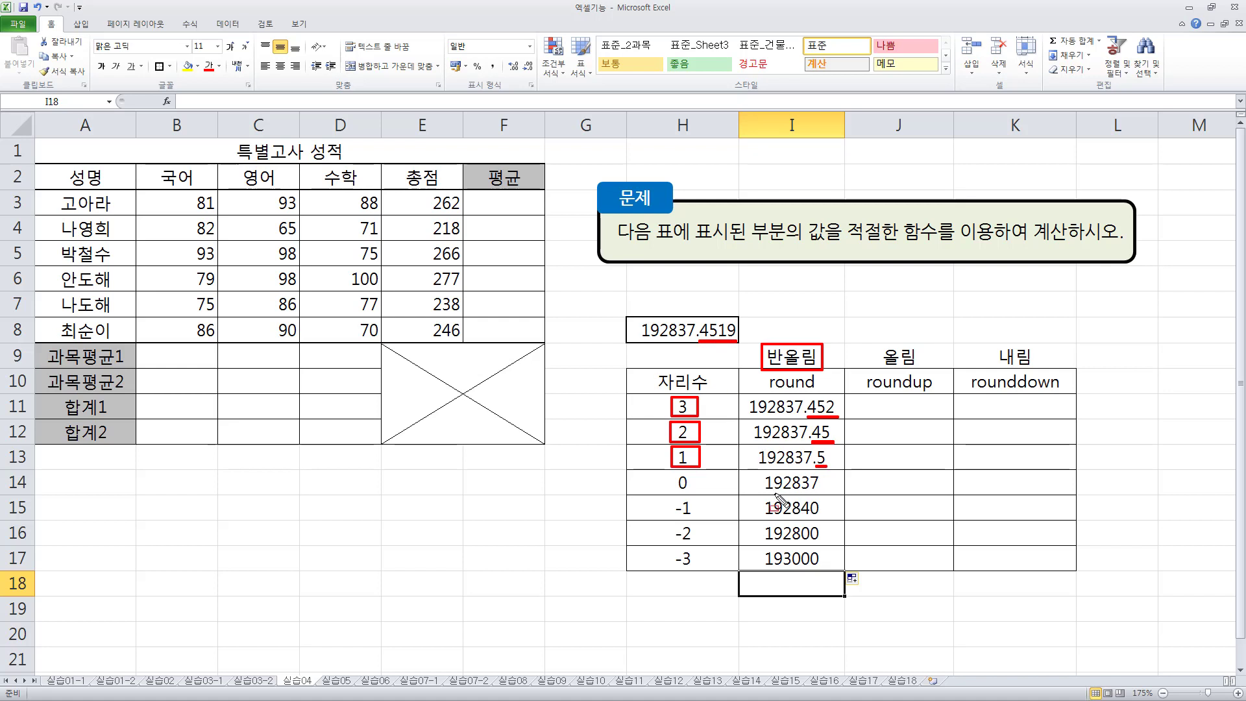
{"action": "mouse_move", "coordinate": [671, 472]}
{"action": "left_mouse_down"}
{"action": "mouse_move", "coordinate": [697, 493]}
{"action": "mouse_move", "coordinate": [817, 494]}
{"action": "left_mouse_up"}
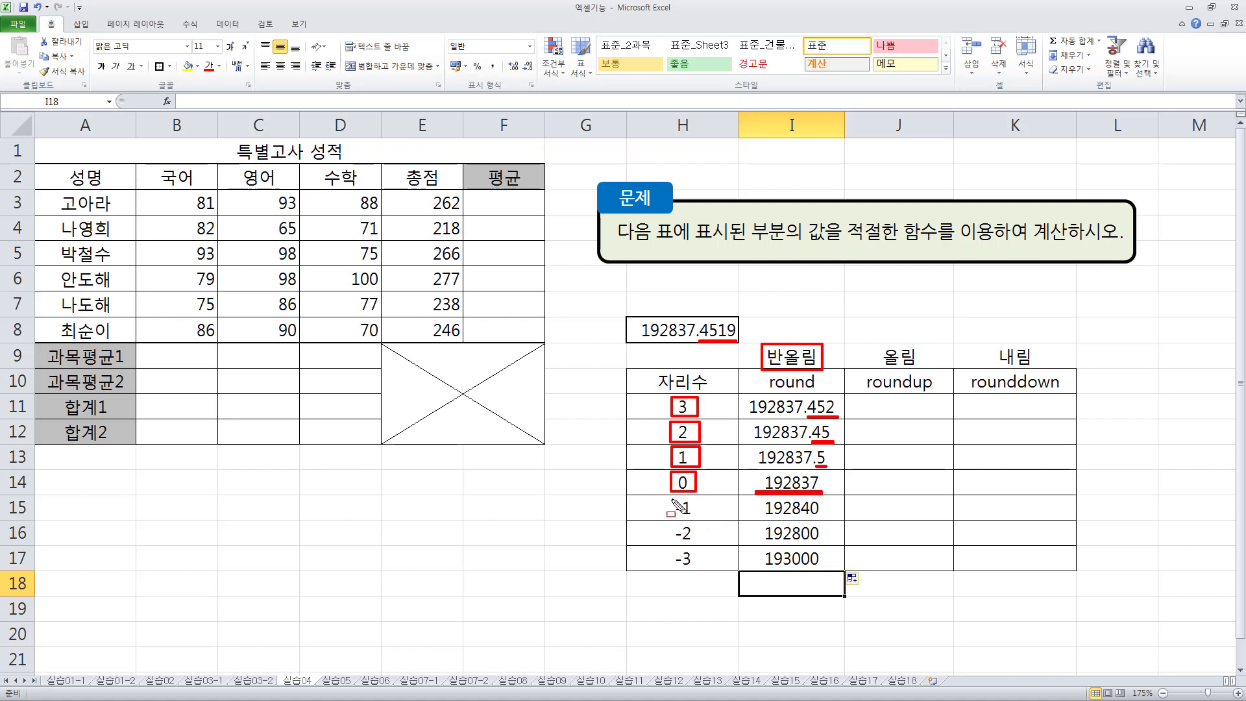
{"action": "left_click_drag", "start_coordinate": [673, 499], "coordinate": [701, 519]}
{"action": "left_click_drag", "start_coordinate": [811, 516], "coordinate": [818, 516]}
{"action": "left_click_drag", "start_coordinate": [767, 515], "coordinate": [817, 517]}
{"action": "mouse_move", "coordinate": [669, 542]}
{"action": "left_mouse_down"}
{"action": "mouse_move", "coordinate": [676, 526]}
{"action": "mouse_move", "coordinate": [698, 541]}
{"action": "mouse_move", "coordinate": [670, 569]}
{"action": "mouse_move", "coordinate": [696, 569]}
{"action": "left_mouse_up"}
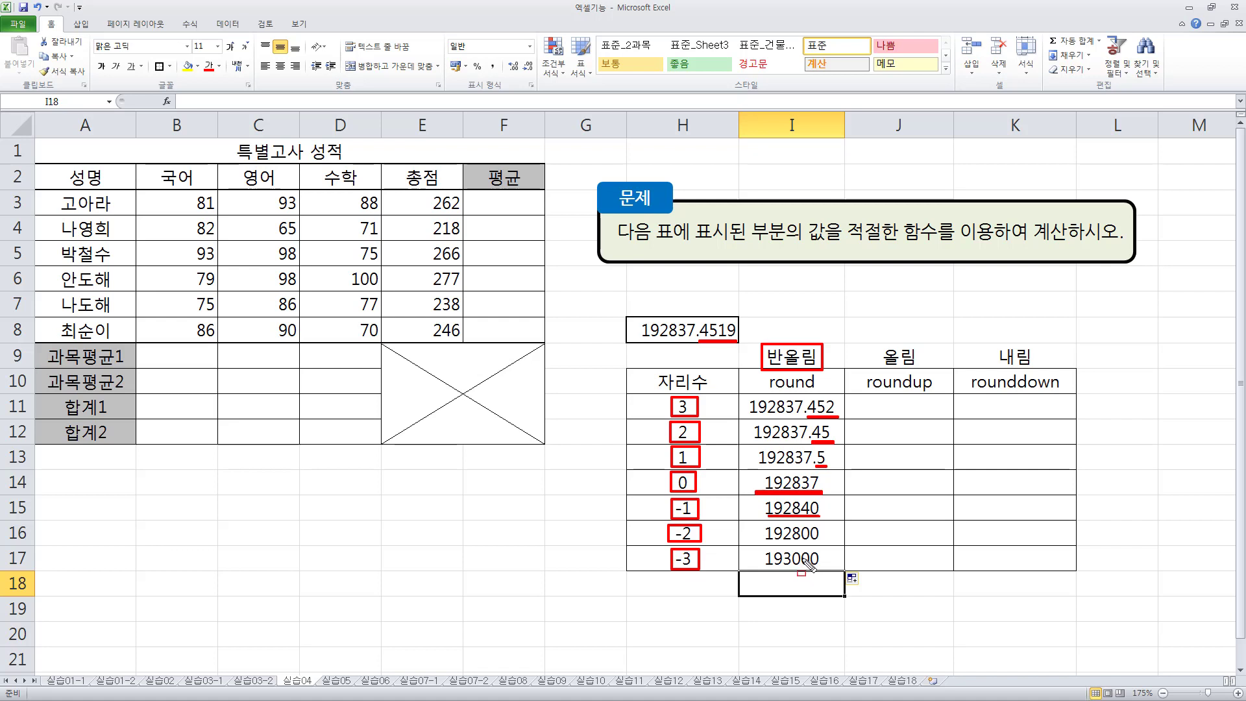
{"action": "key", "text": "Escape"}
- Enter the formula =ROUNDUP($H$8,H11) in cell J11 of the roundup column
{"action": "left_click", "coordinate": [930, 398]}
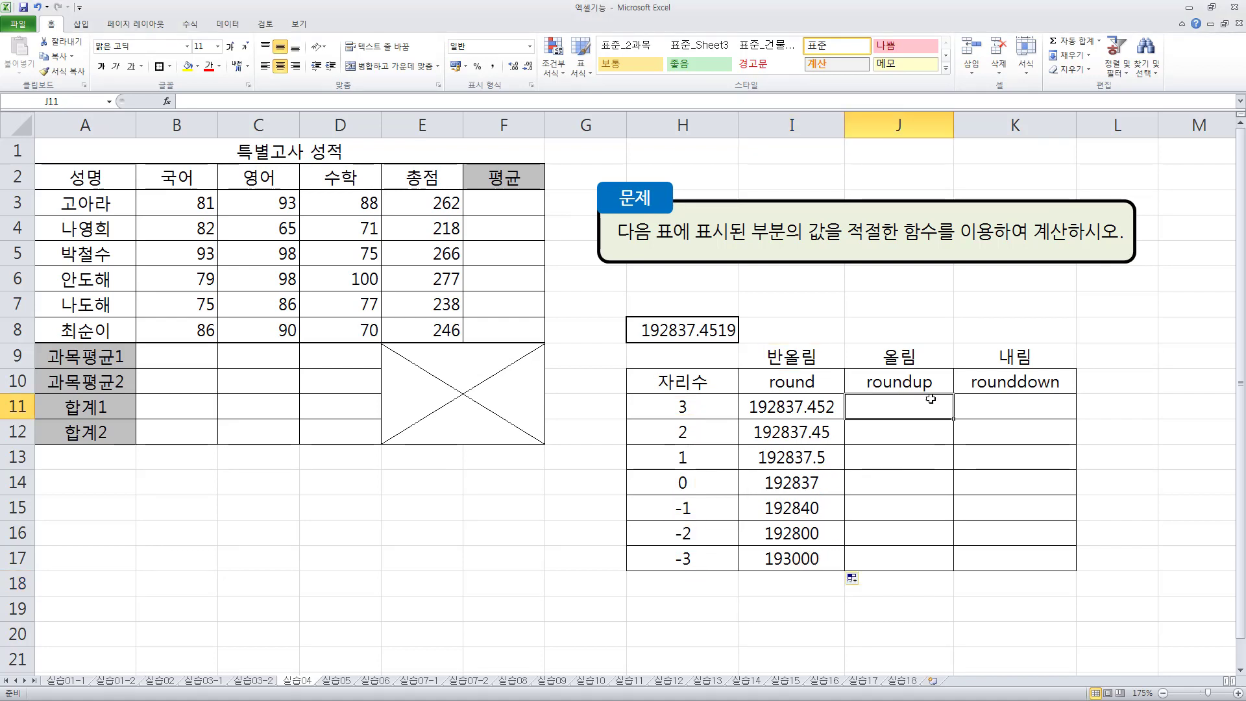
{"action": "type", "text": "=ROUNDUP("}
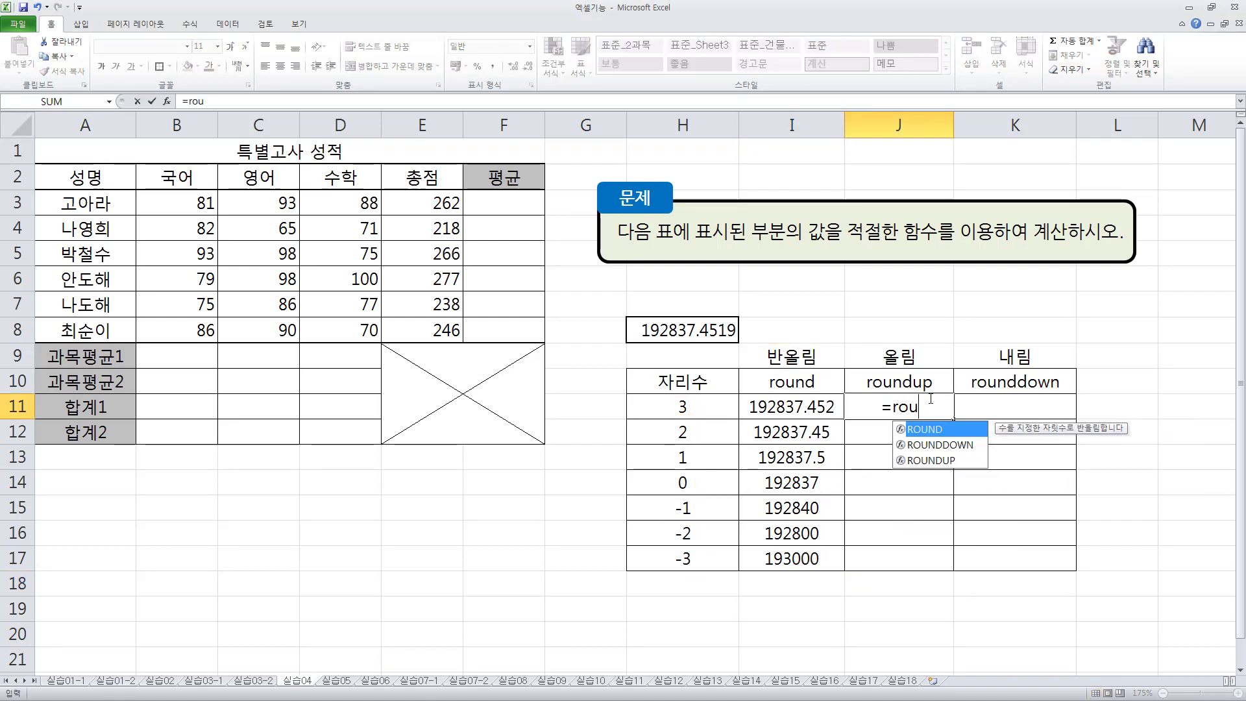
{"action": "key", "text": "Tab"}
{"action": "key", "text": "Left"}
{"action": "key", "text": "Up"}
{"action": "key", "text": "Up"}
{"action": "key", "text": "Left"}
{"action": "key", "text": "Up"}
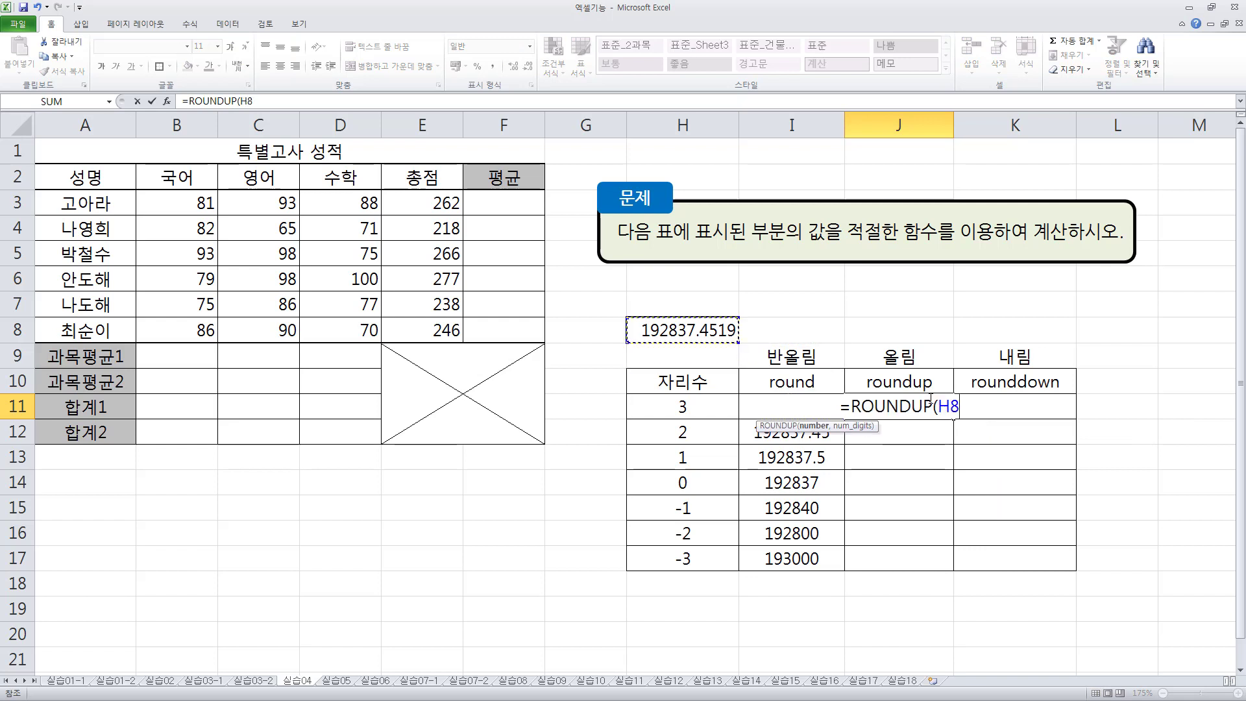
{"action": "key", "text": "F4"}
{"action": "type", "text": ","}
{"action": "key", "text": "Left"}
{"action": "key", "text": "Left"}
{"action": "key", "text": "Left"}
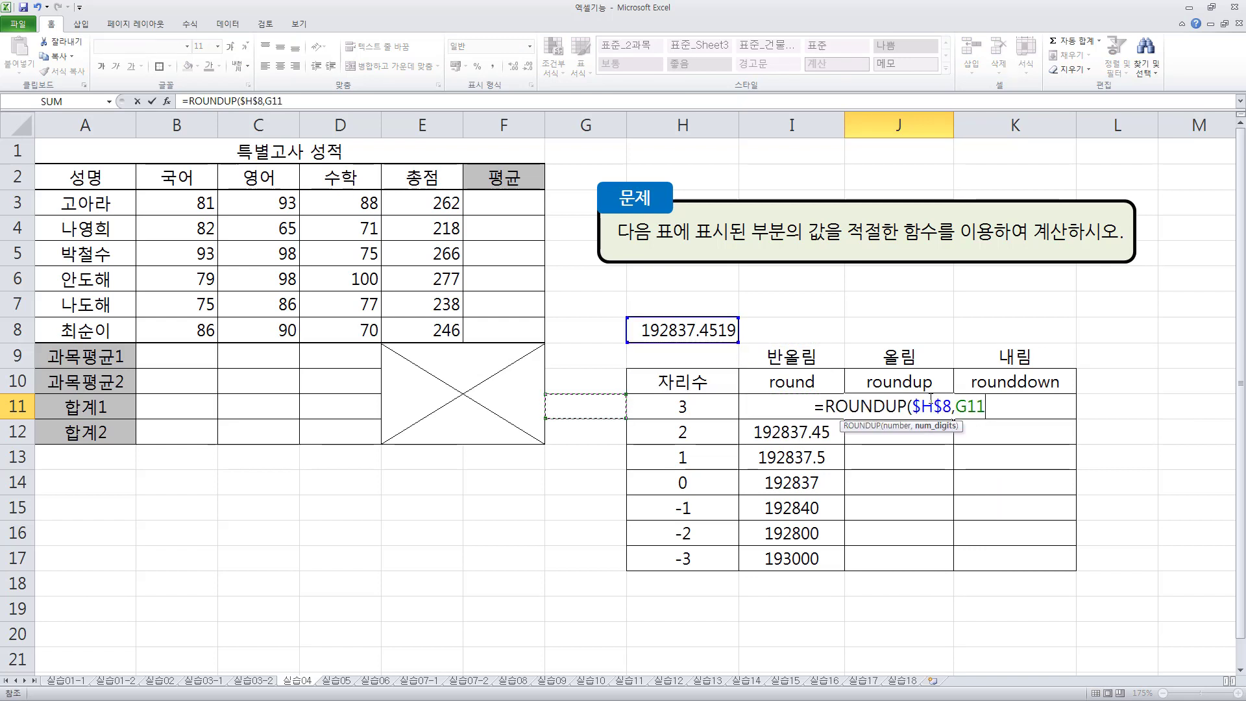
{"action": "key", "text": "Right"}
{"action": "key", "text": "Return"}
- Fill the ROUNDUP formula from J11 down through J17
{"action": "left_click", "coordinate": [930, 398]}
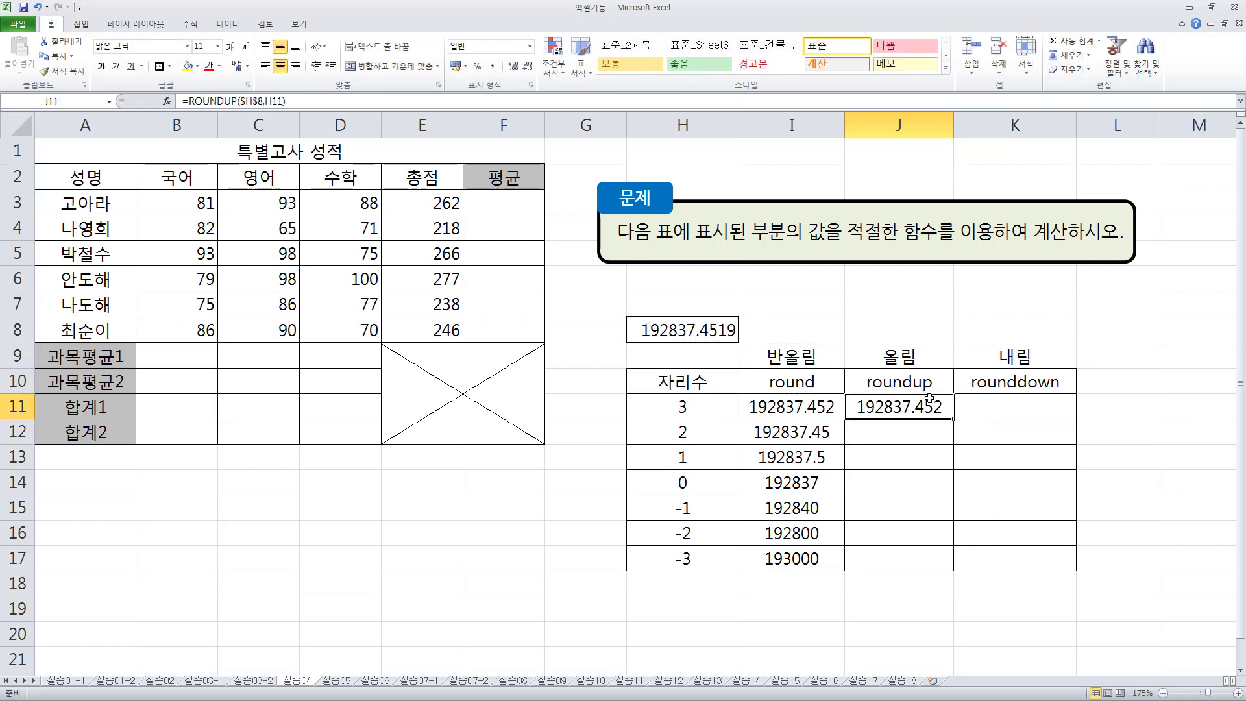
{"action": "left_click_drag", "start_coordinate": [957, 419], "coordinate": [961, 563]}
{"action": "left_click", "coordinate": [1072, 403]}
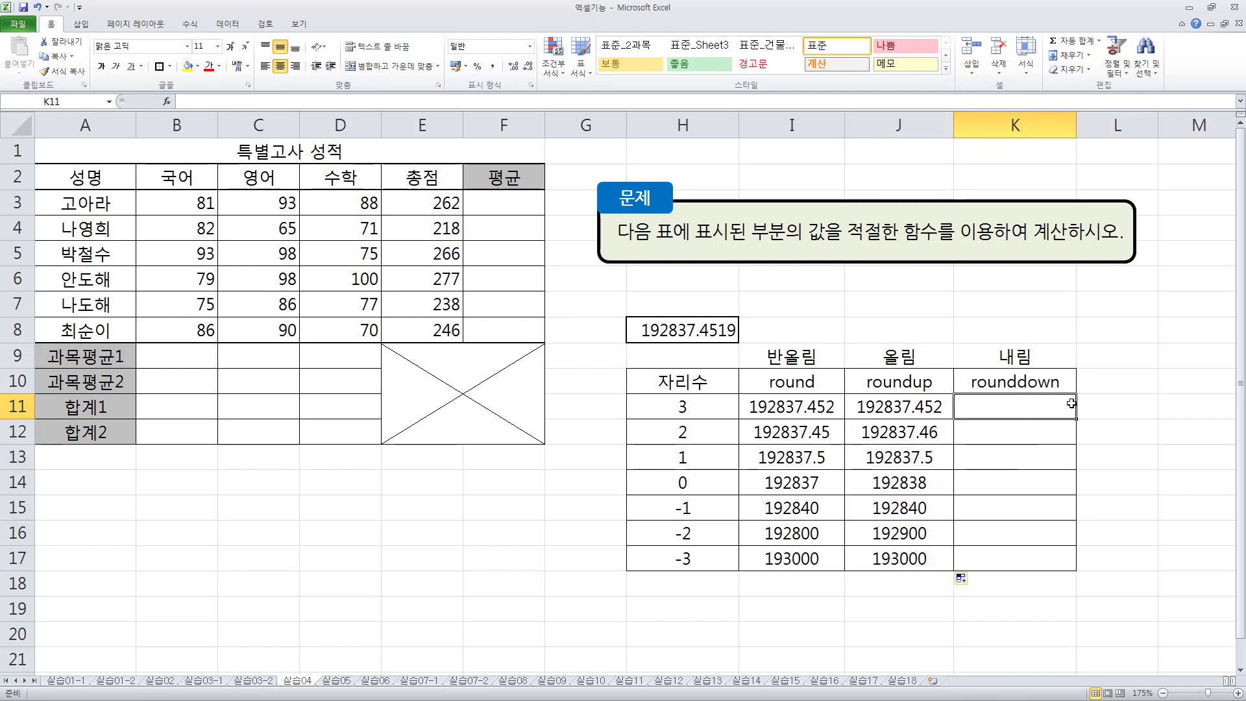
- Enter the formula =ROUNDDOWN($H$8,H11) in cell K11 of the rounddown column
{"action": "type", "text": "=roundd"}
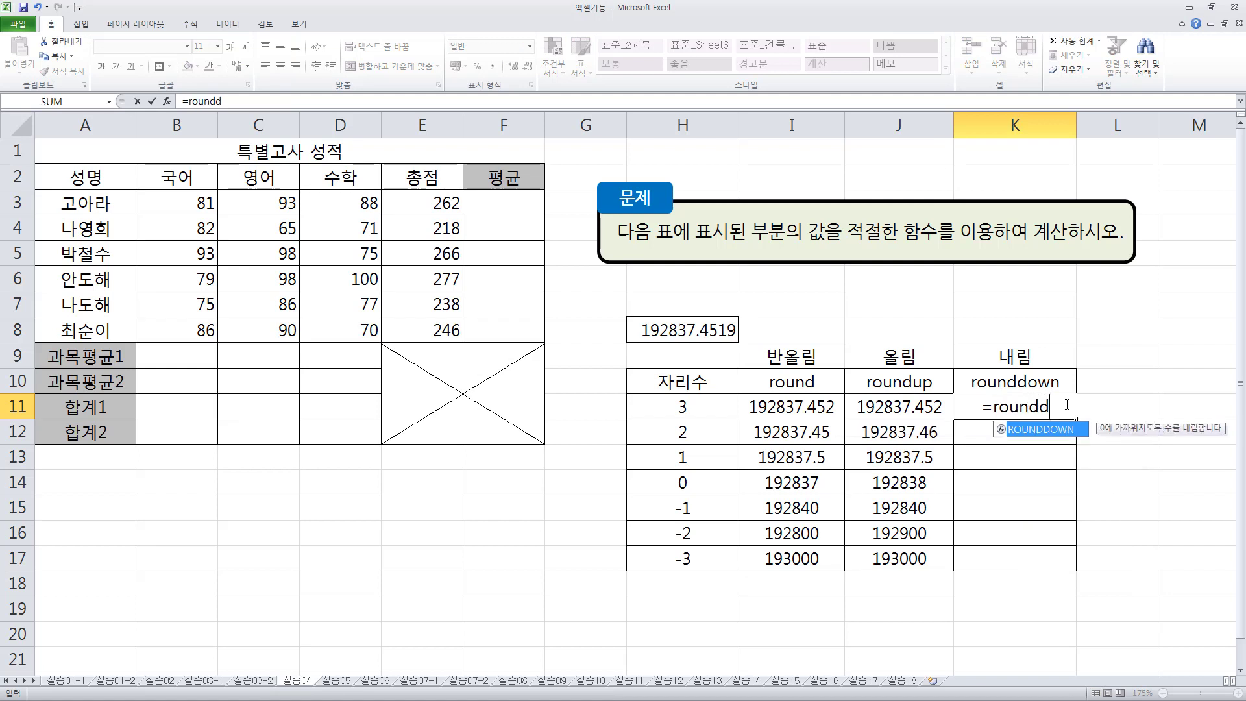
{"action": "key", "text": "Tab"}
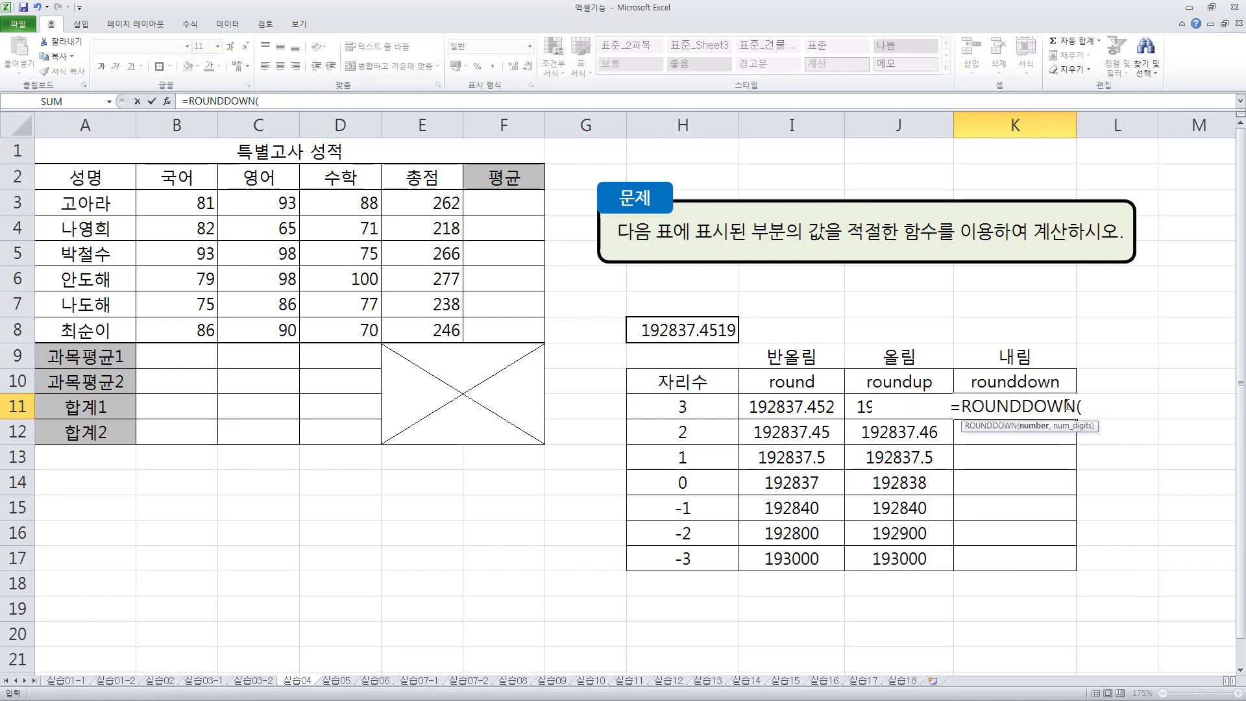
{"action": "key", "text": "Left"}
{"action": "key", "text": "Left"}
{"action": "key", "text": "Up"}
{"action": "key", "text": "Up"}
{"action": "key", "text": "Up"}
{"action": "key", "text": "Left"}
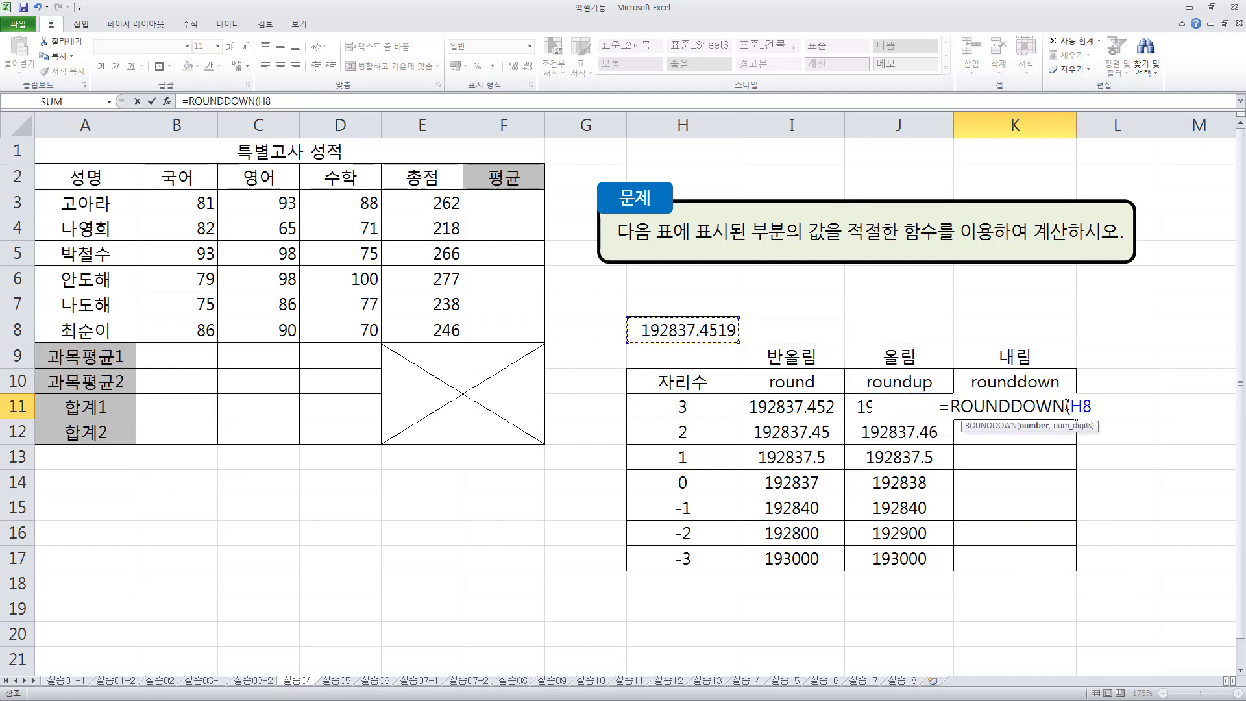
{"action": "key", "text": "F4"}
{"action": "type", "text": ","}
{"action": "key", "text": "Down"}
{"action": "key", "text": "Left"}
{"action": "key", "text": "Left"}
{"action": "key", "text": "Left"}
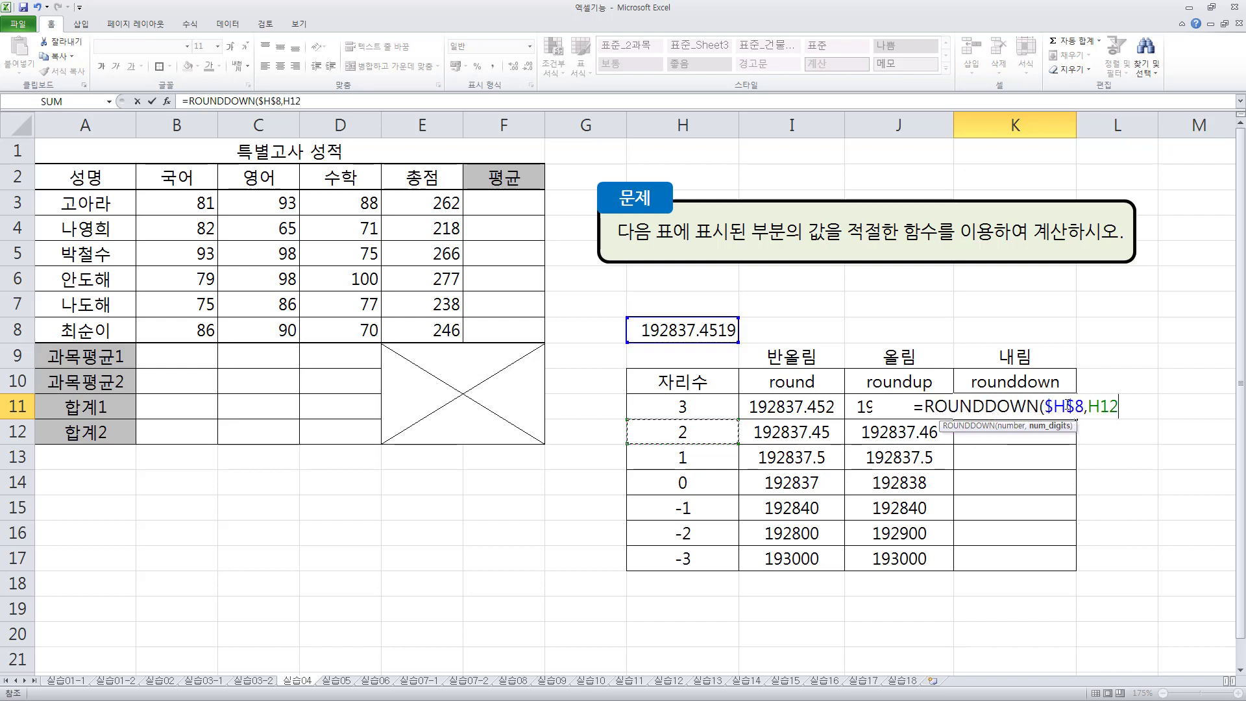
{"action": "key", "text": "Up"}
{"action": "key", "text": "Return"}
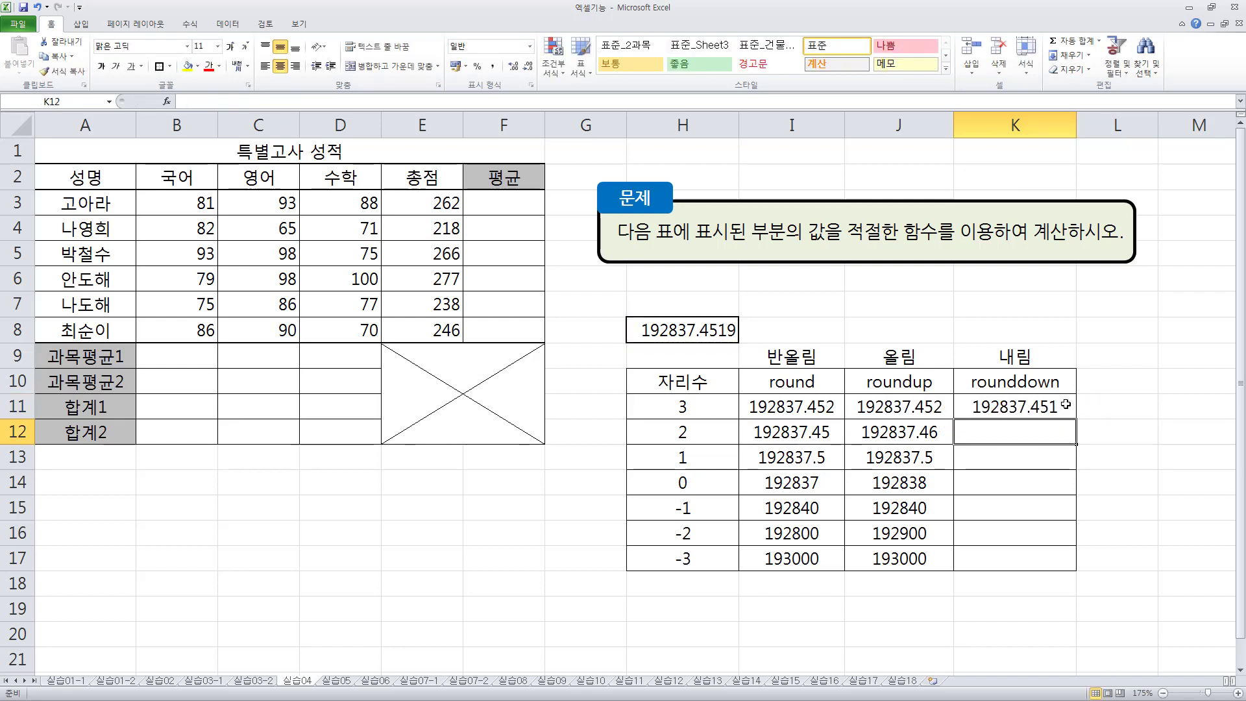
- Fill the ROUNDDOWN formula from K11 down through K17
{"action": "left_click", "coordinate": [1056, 407]}
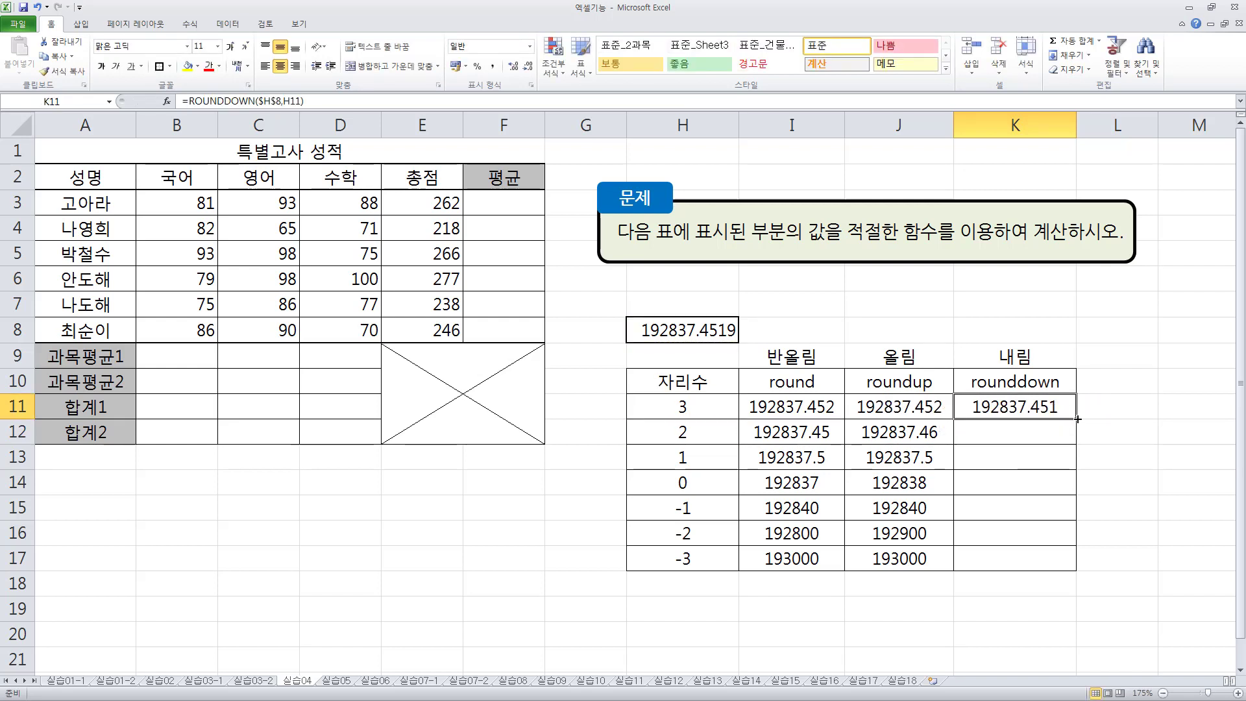
{"action": "left_click_drag", "start_coordinate": [1077, 419], "coordinate": [1077, 568]}
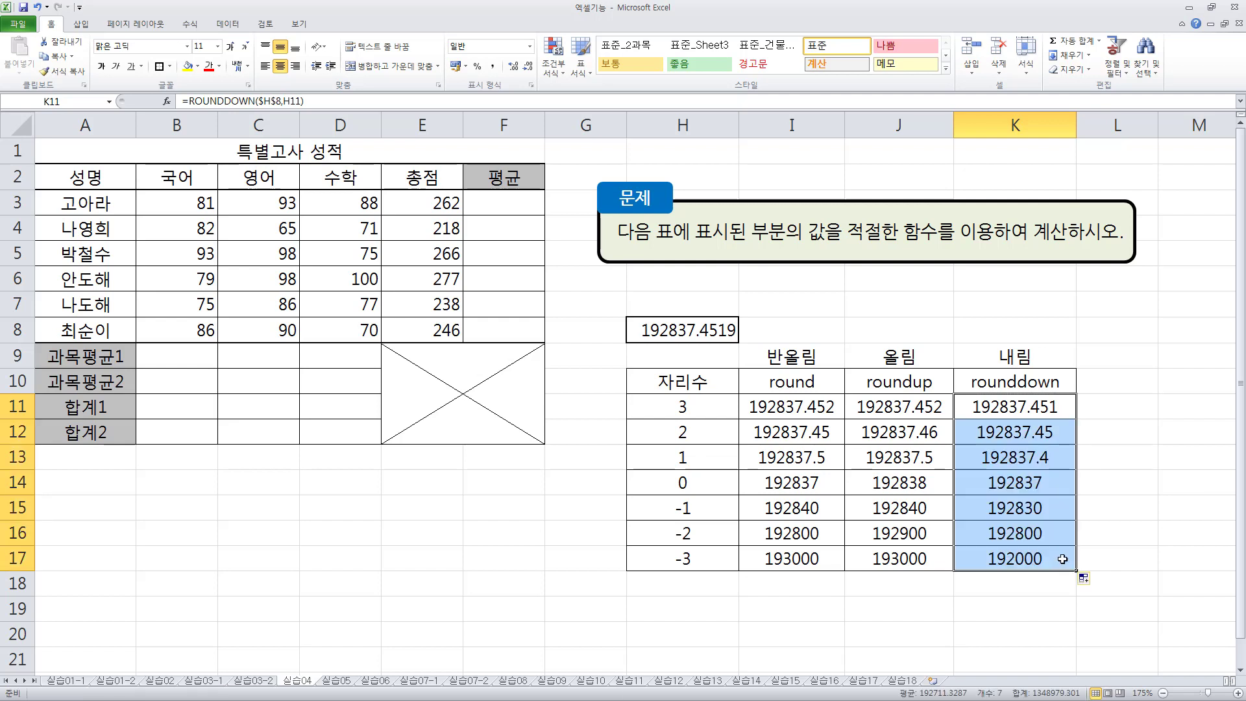
{"action": "left_click", "coordinate": [931, 335]}
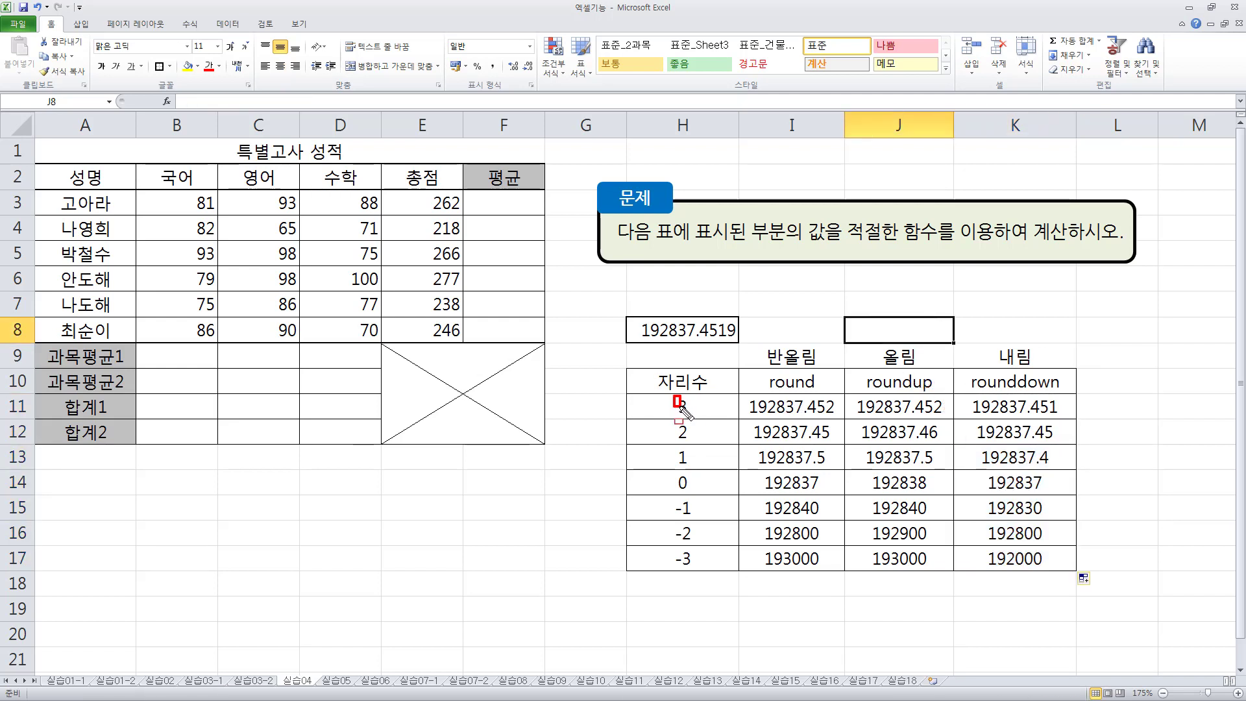
- Compare the ROUNDUP and ROUNDDOWN results for the 3-digit and 2-digit rows with the decimals of the source number in H8
{"action": "left_click_drag", "start_coordinate": [680, 406], "coordinate": [694, 417]}
{"action": "left_click_drag", "start_coordinate": [699, 339], "coordinate": [725, 338]}
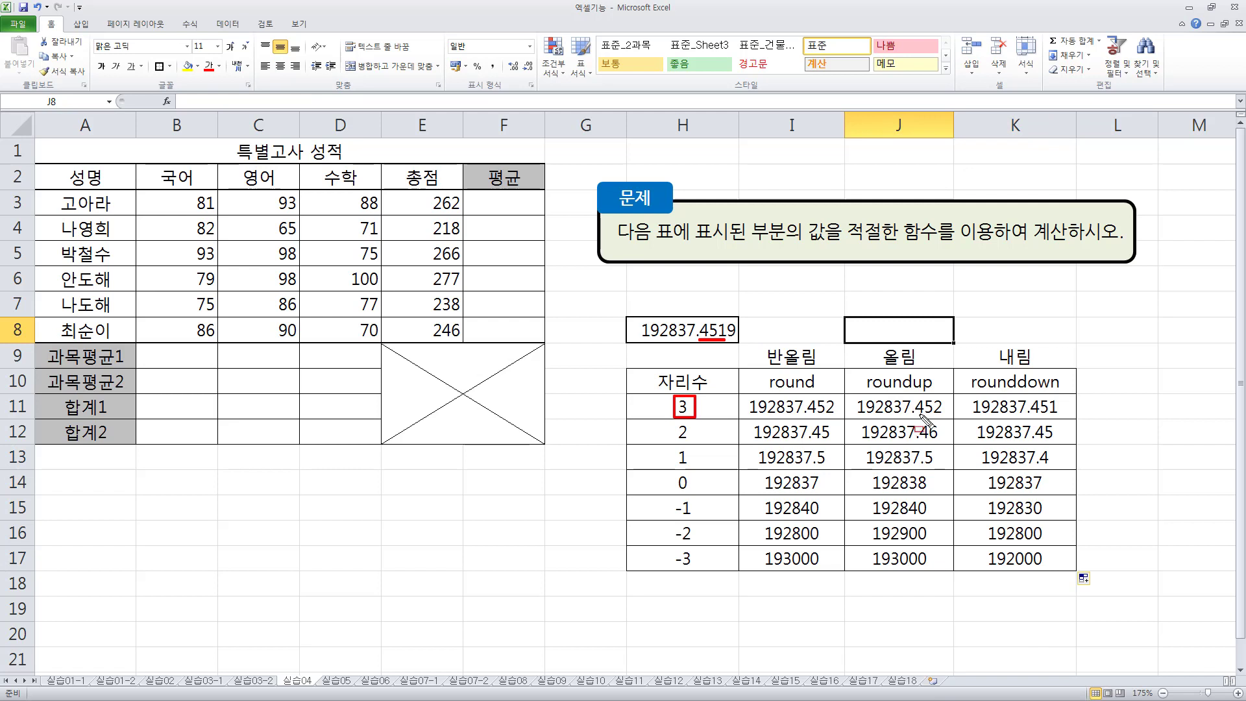
{"action": "left_click_drag", "start_coordinate": [919, 413], "coordinate": [939, 413]}
{"action": "left_click_drag", "start_coordinate": [1024, 413], "coordinate": [1059, 414]}
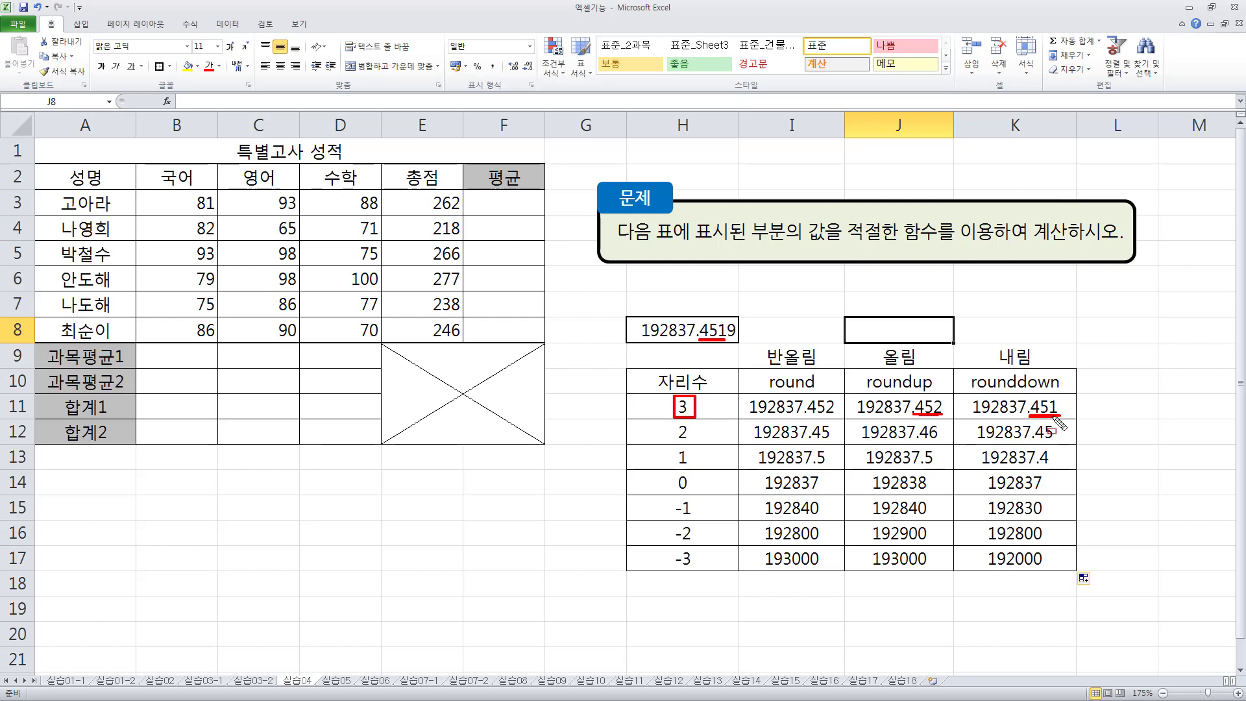
{"action": "left_click_drag", "start_coordinate": [672, 421], "coordinate": [696, 442]}
{"action": "left_click_drag", "start_coordinate": [920, 440], "coordinate": [939, 440]}
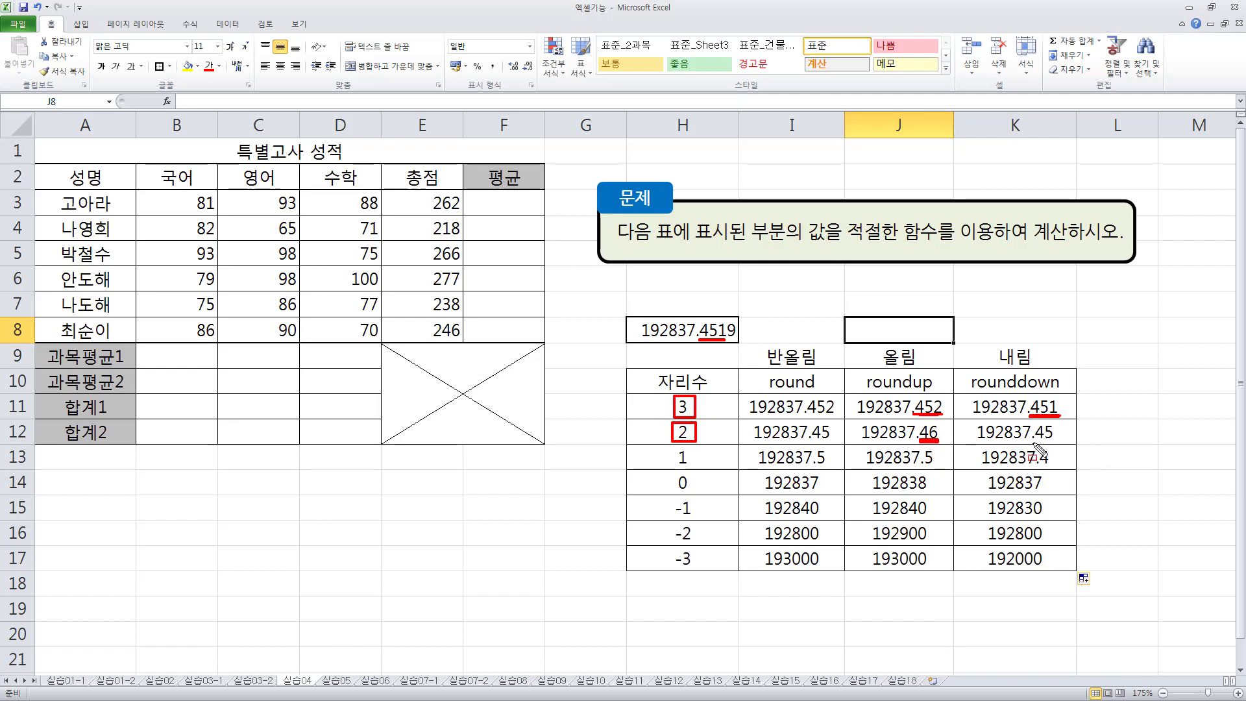
{"action": "left_click_drag", "start_coordinate": [1036, 440], "coordinate": [1051, 439]}
{"action": "left_click_drag", "start_coordinate": [715, 316], "coordinate": [727, 336]}
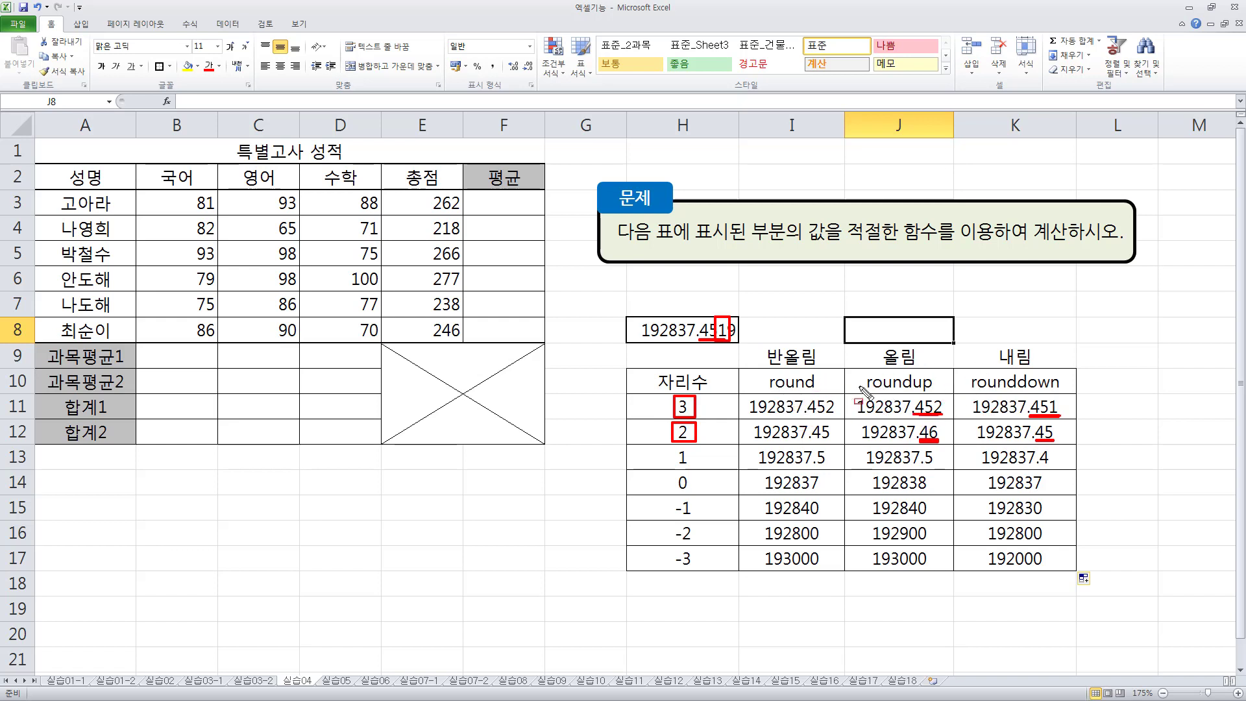
{"action": "left_click_drag", "start_coordinate": [653, 396], "coordinate": [709, 573]}
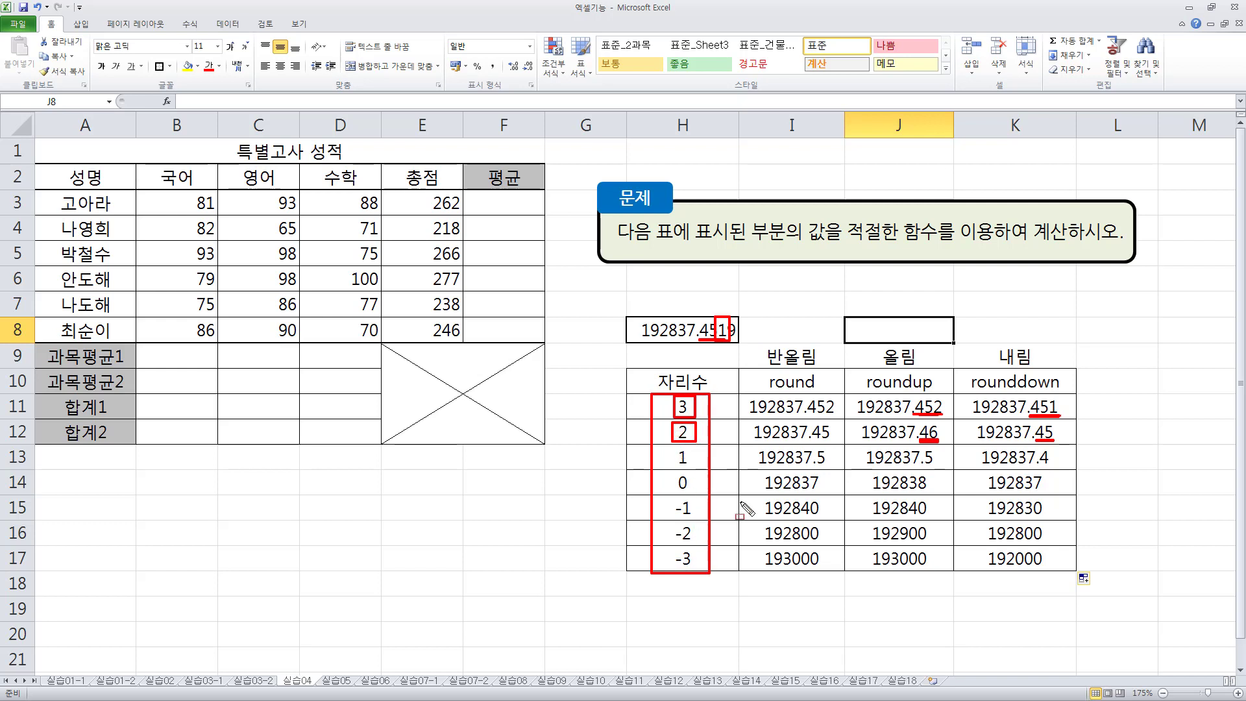
{"action": "key", "text": "Escape"}
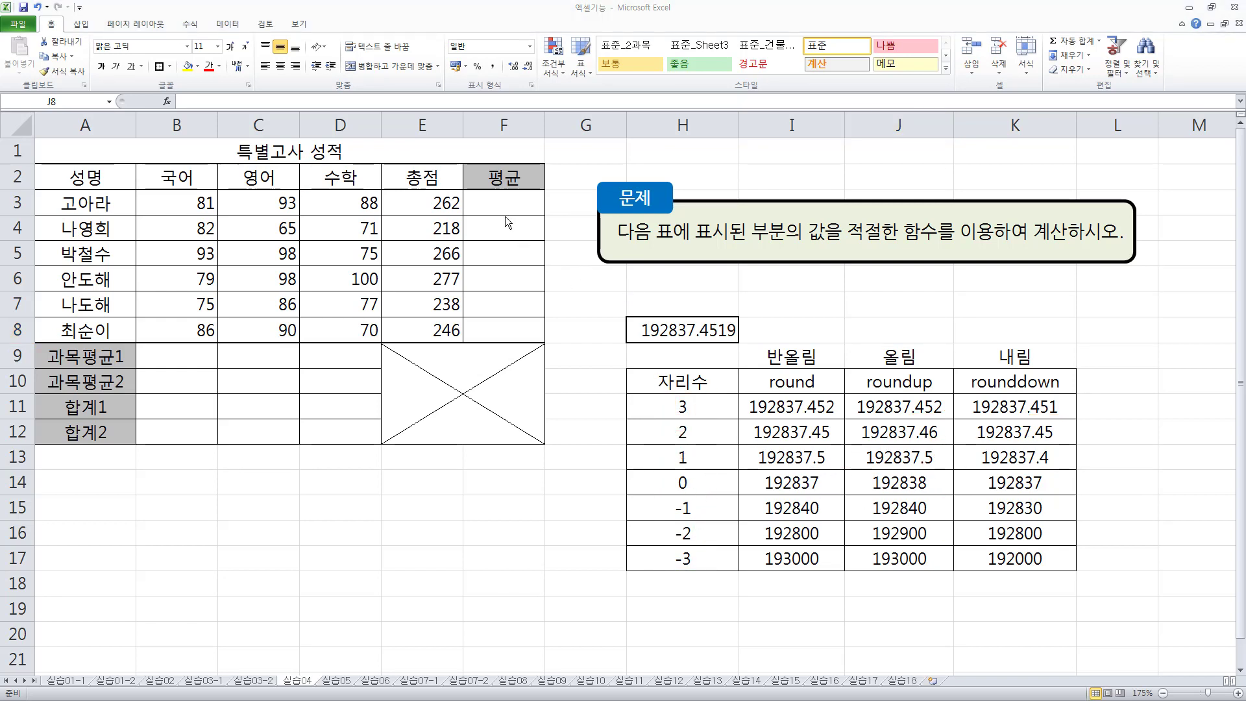
- Enter the formula =AVERAGE(B3:D3) in cell F3 of the 평균 column
{"action": "left_click", "coordinate": [500, 201]}
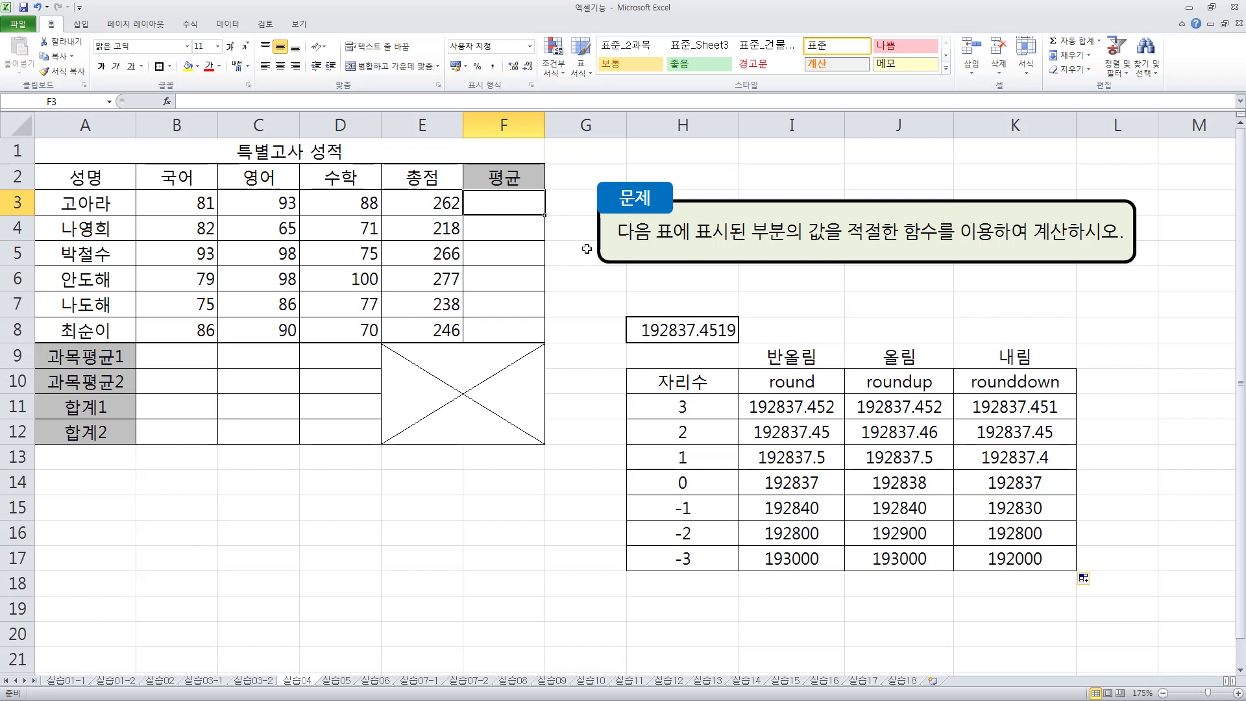
{"action": "type", "text": "=aver"}
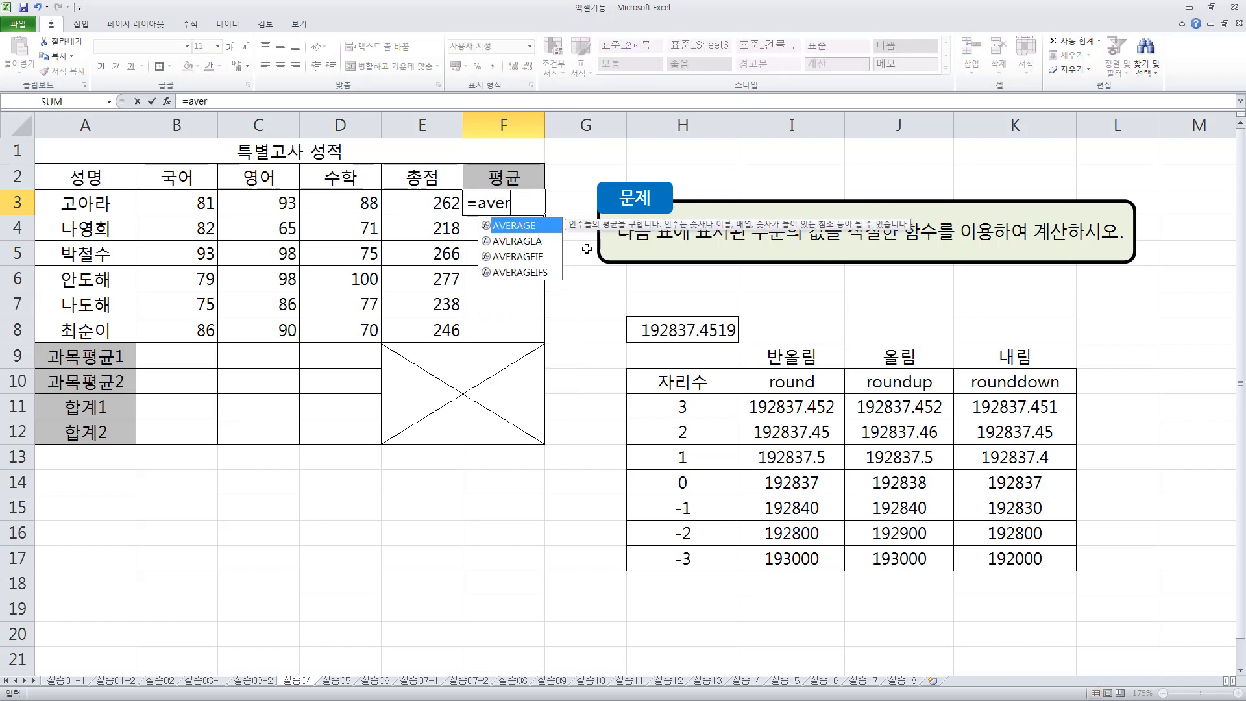
{"action": "key", "text": "Tab"}
{"action": "key", "text": "Left"}
{"action": "key", "text": "Right"}
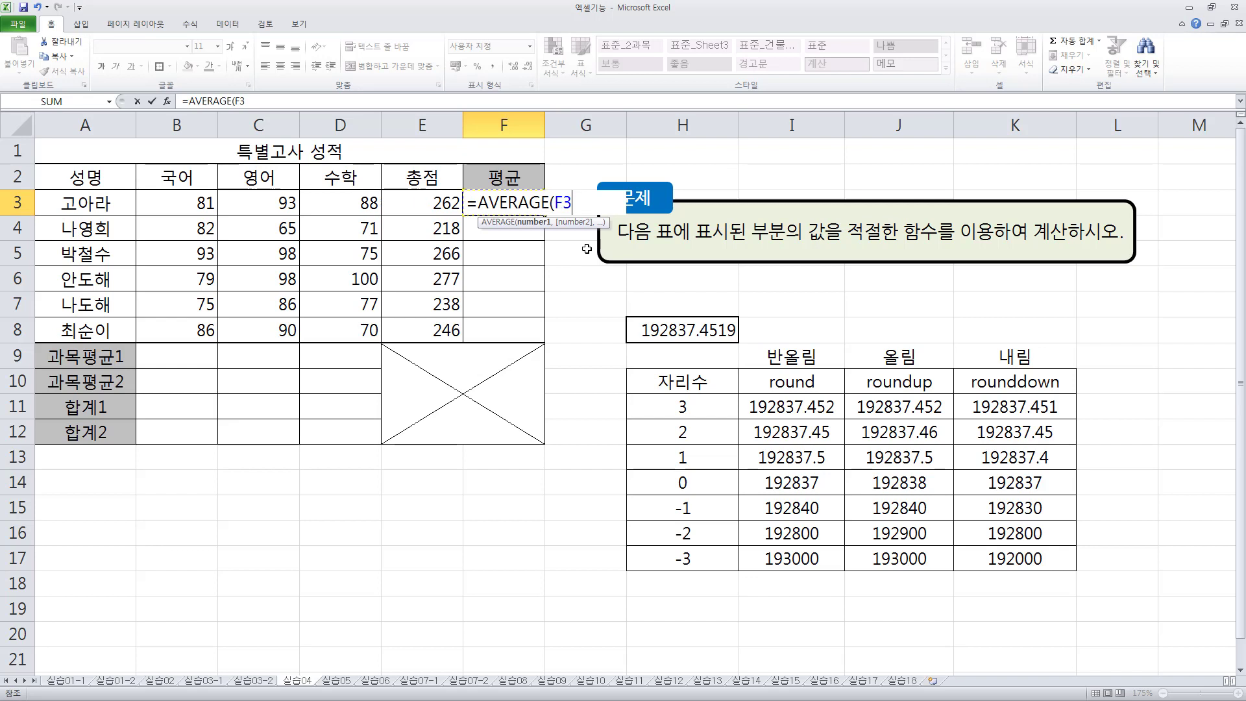
{"action": "key", "text": "Left"}
{"action": "key", "text": "Left"}
{"action": "key", "text": "shift+Left"}
{"action": "key", "text": "shift+Left"}
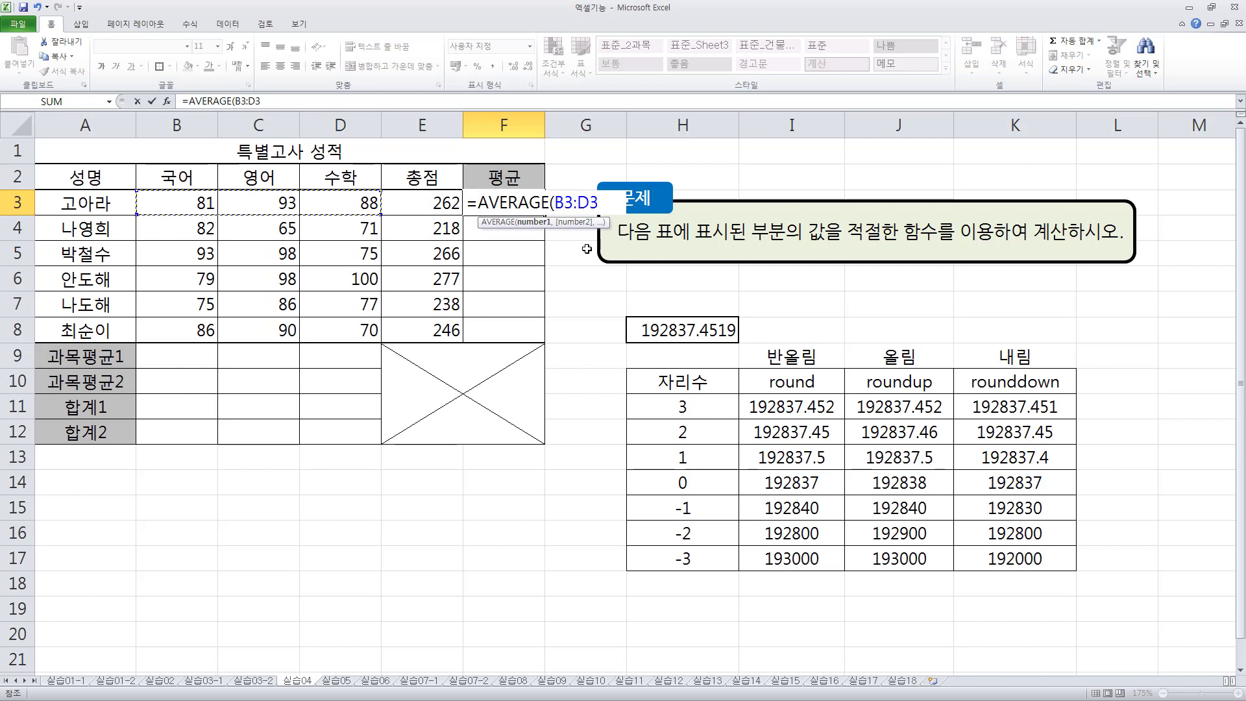
{"action": "type", "text": ")"}
{"action": "key", "text": "Return"}
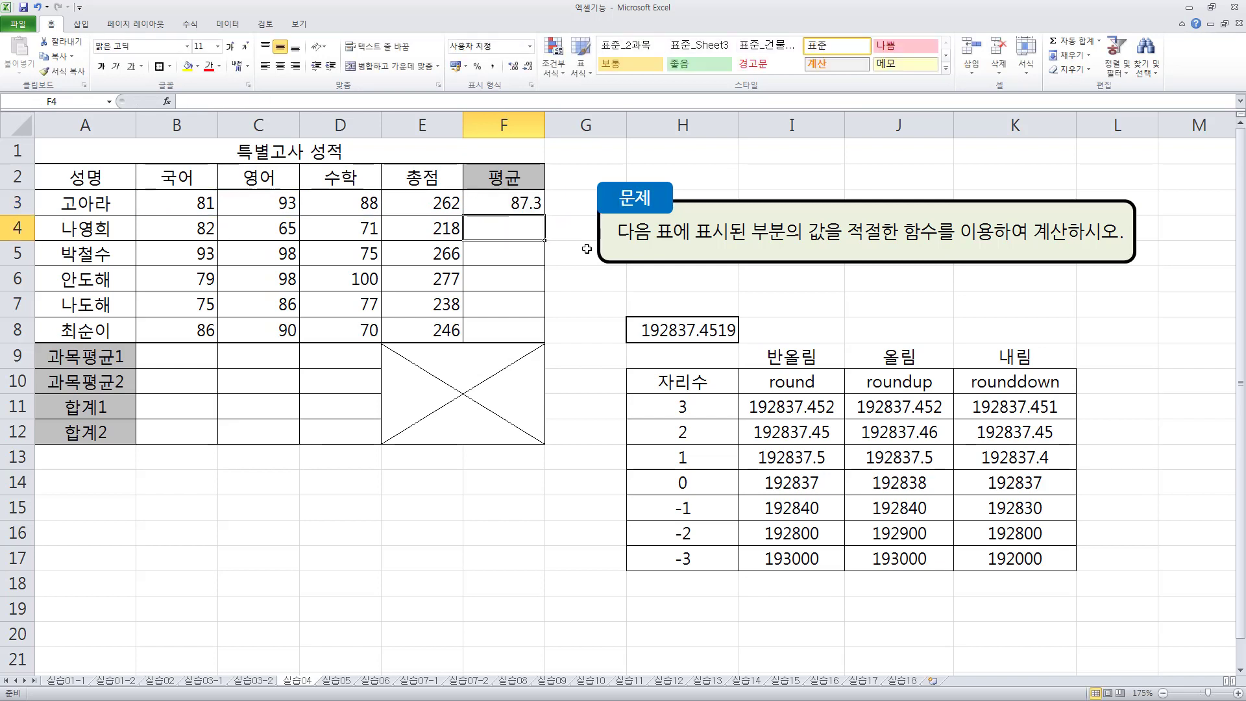
- Wrap F3's average in ROUND with one decimal place, making the formula =ROUND(AVERAGE(B3:D3),1)
{"action": "key", "text": "Up"}
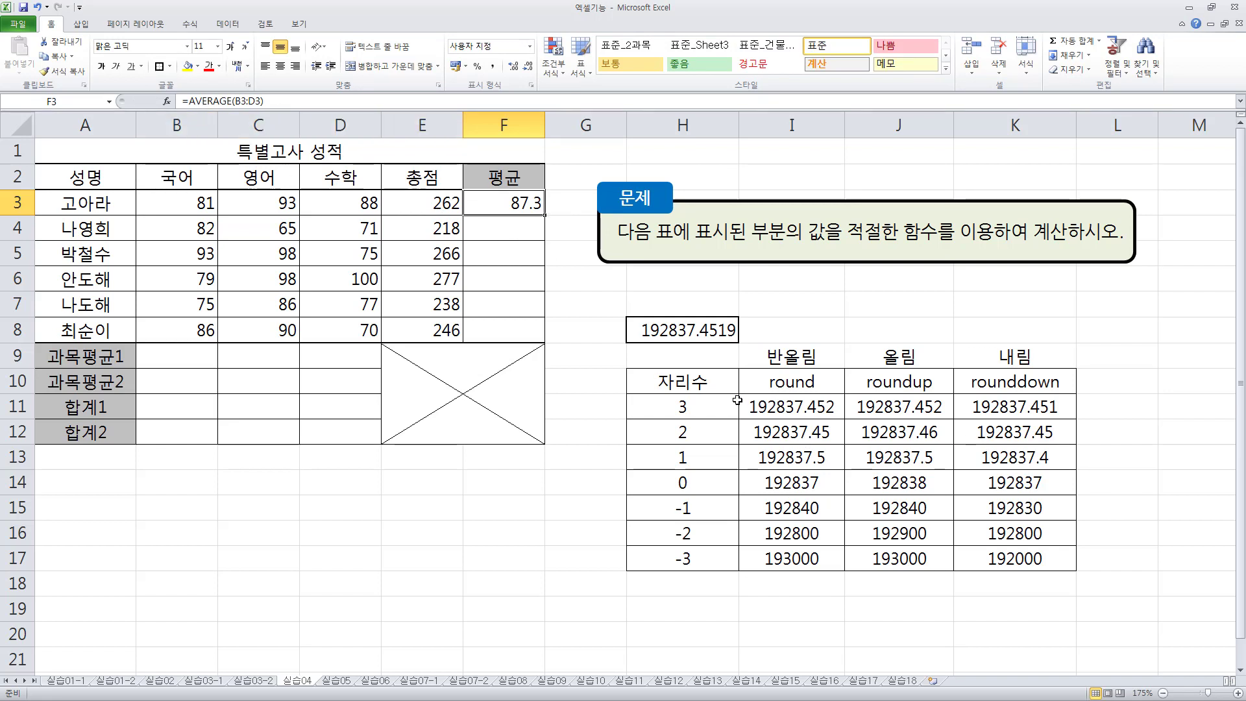
{"action": "double_click", "coordinate": [488, 201]}
{"action": "left_click_drag", "start_coordinate": [479, 203], "coordinate": [604, 206]}
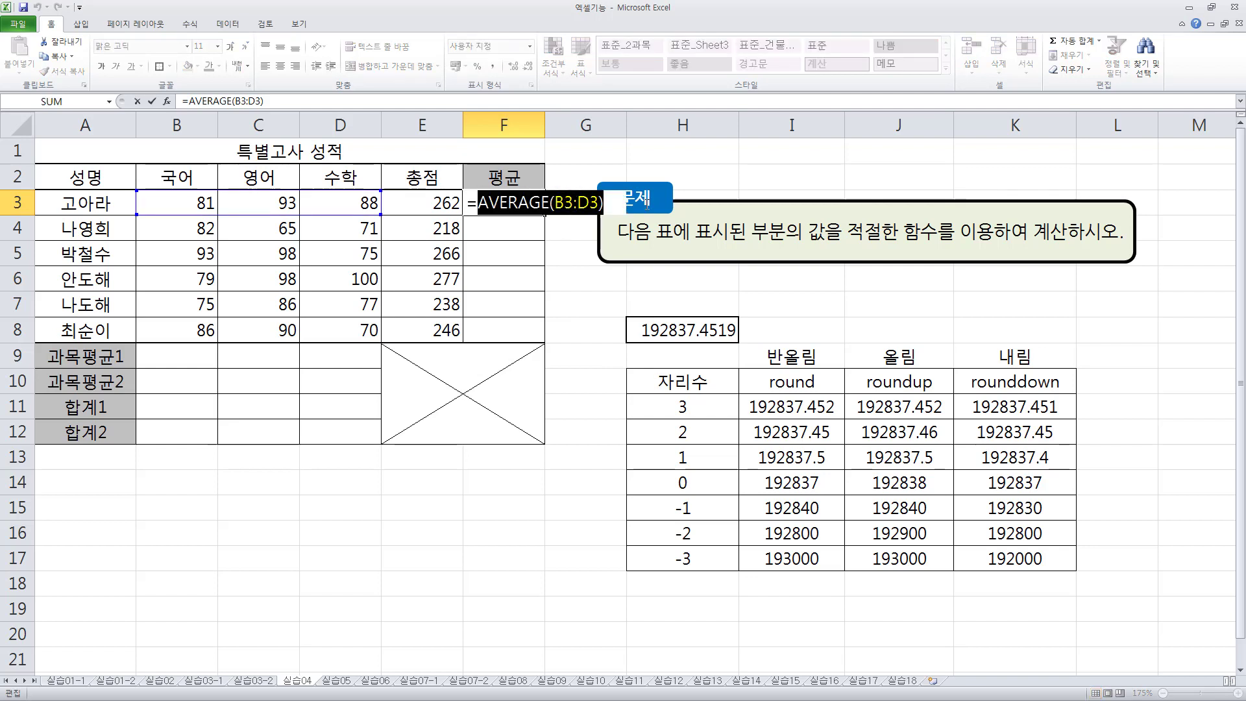
{"action": "left_click", "coordinate": [481, 207]}
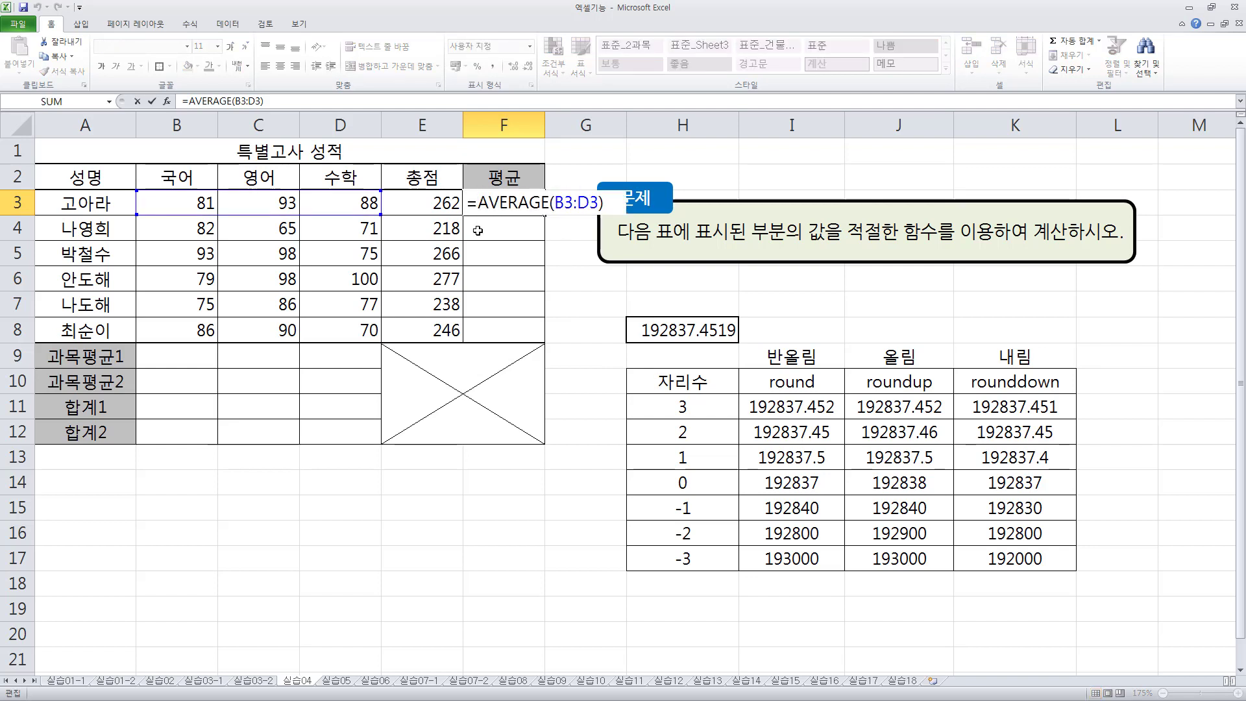
{"action": "type", "text": "rdo"}
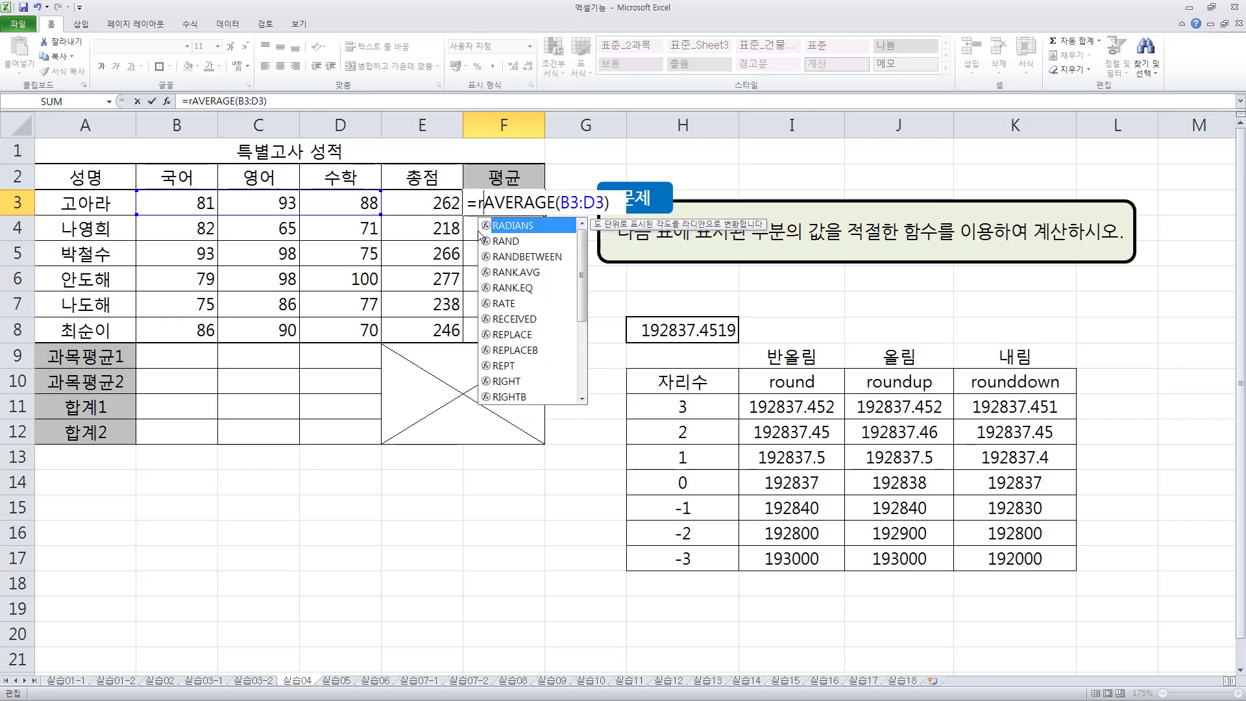
{"action": "key", "text": "BackSpace"}
{"action": "key", "text": "BackSpace"}
{"action": "type", "text": "oun"}
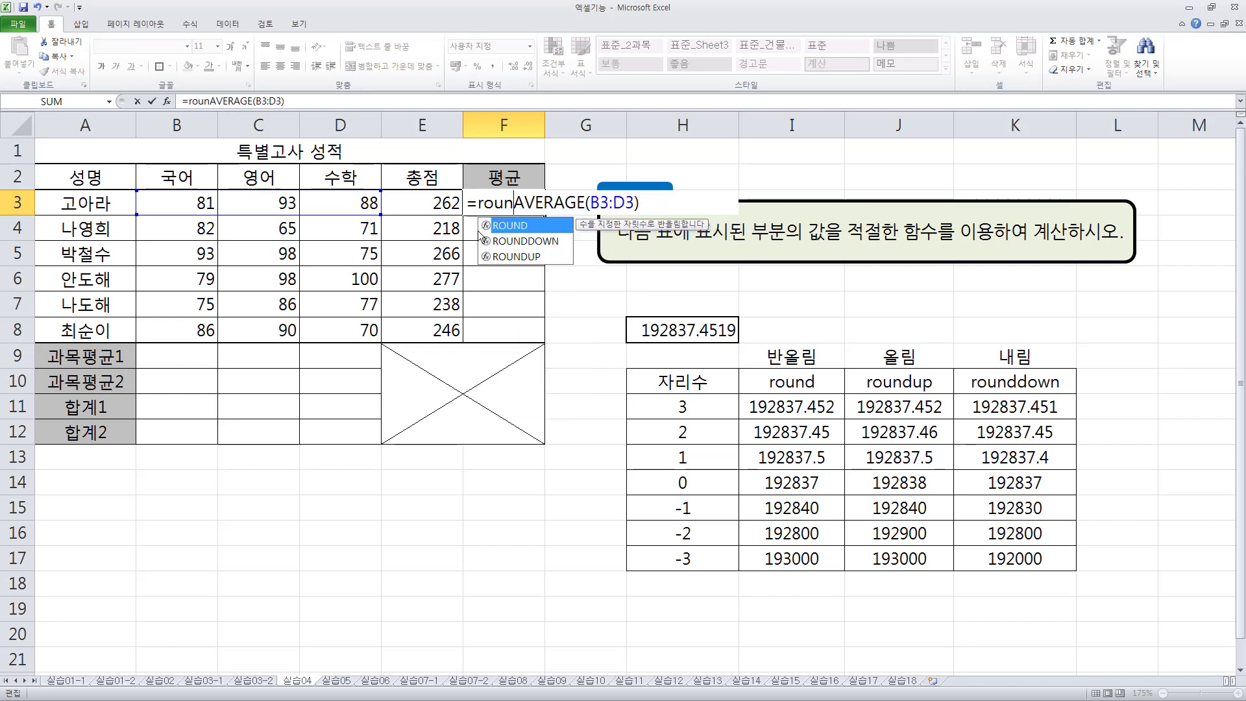
{"action": "key", "text": "Tab"}
{"action": "key", "text": "shift+End"}
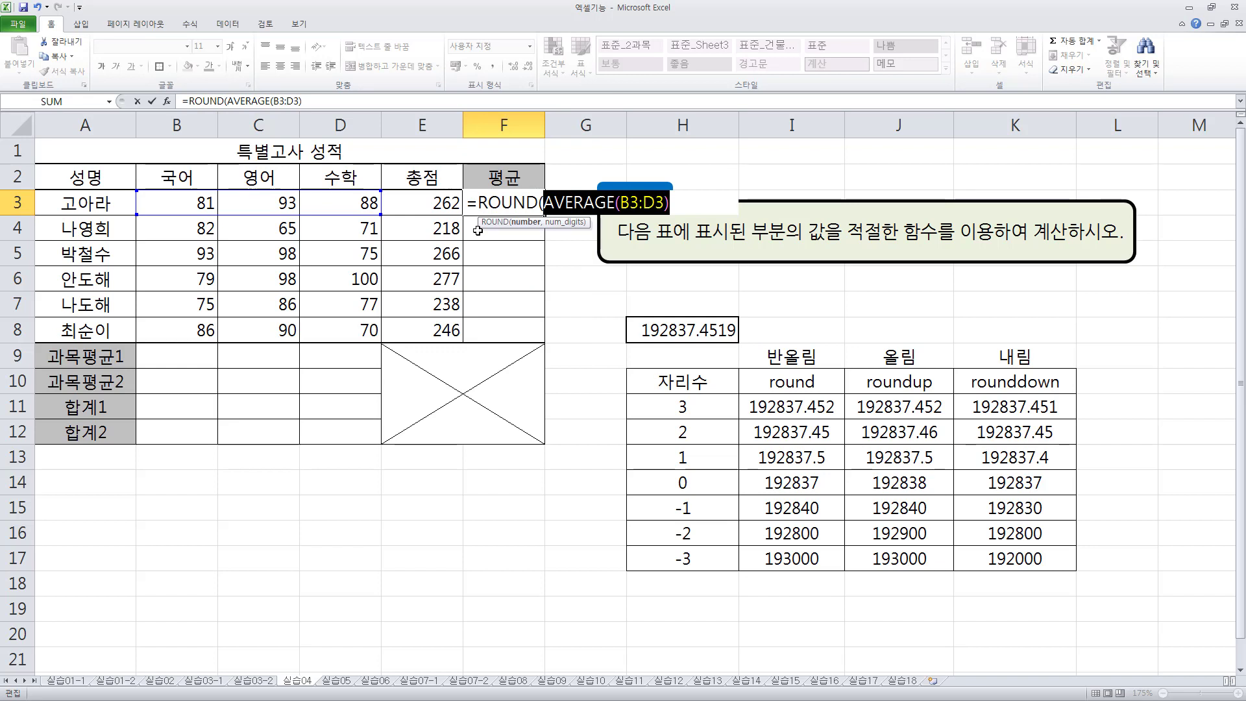
{"action": "key", "text": "End"}
{"action": "type", "text": ","}
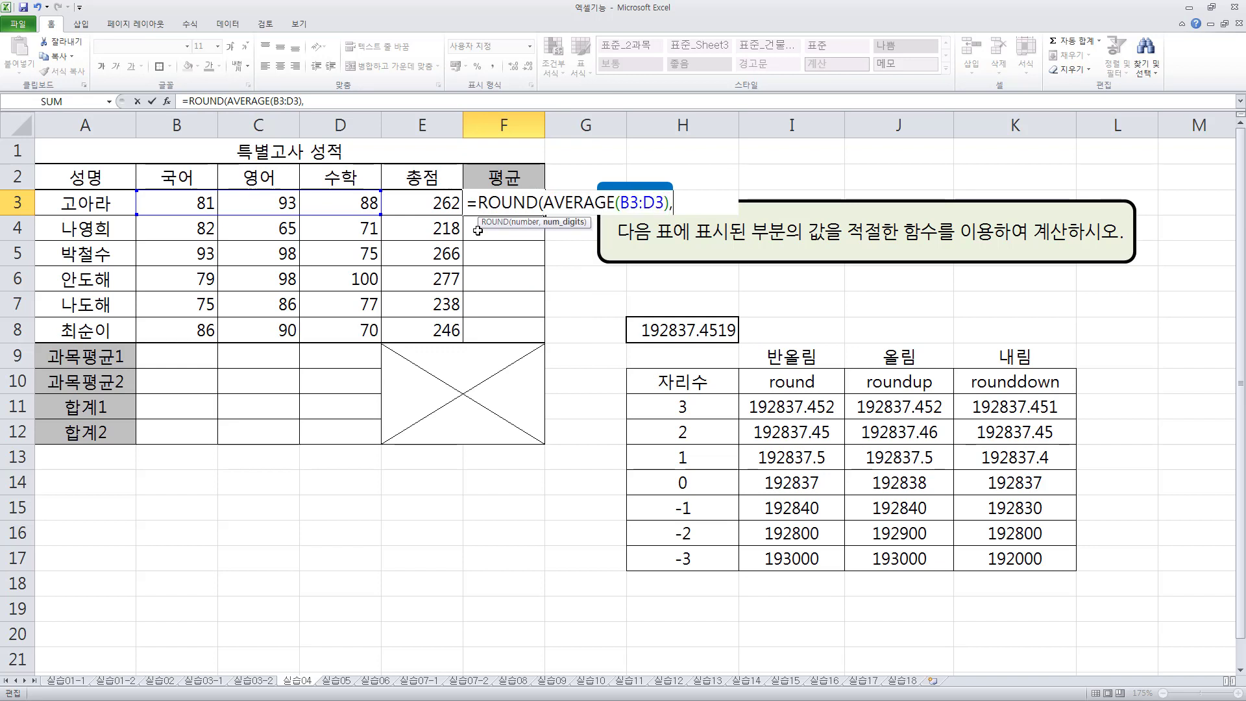
{"action": "type", "text": "1)"}
{"action": "key", "text": "Left"}
{"action": "key", "text": "shift+Left"}
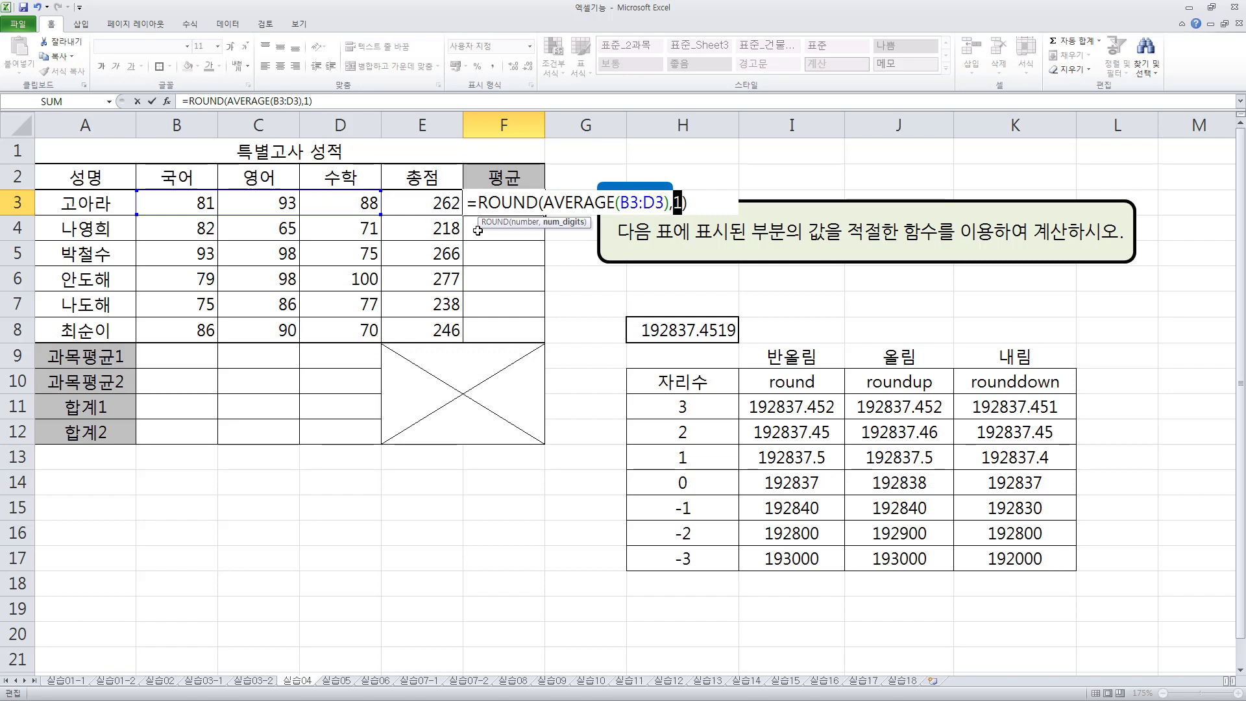
{"action": "key", "text": "Return"}
- Fill the rounded average formula from F3 down through F8 and review the AVERAGE nested inside ROUND in F3
{"action": "left_click", "coordinate": [526, 204]}
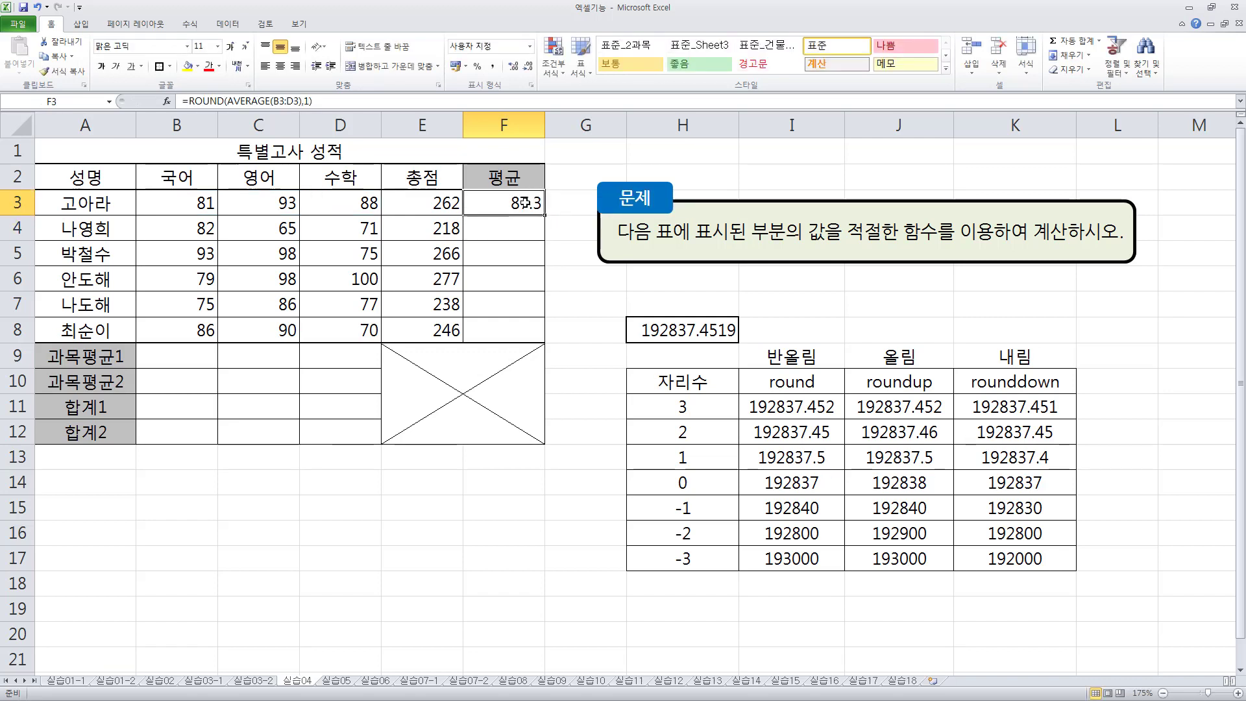
{"action": "left_click_drag", "start_coordinate": [544, 215], "coordinate": [542, 335]}
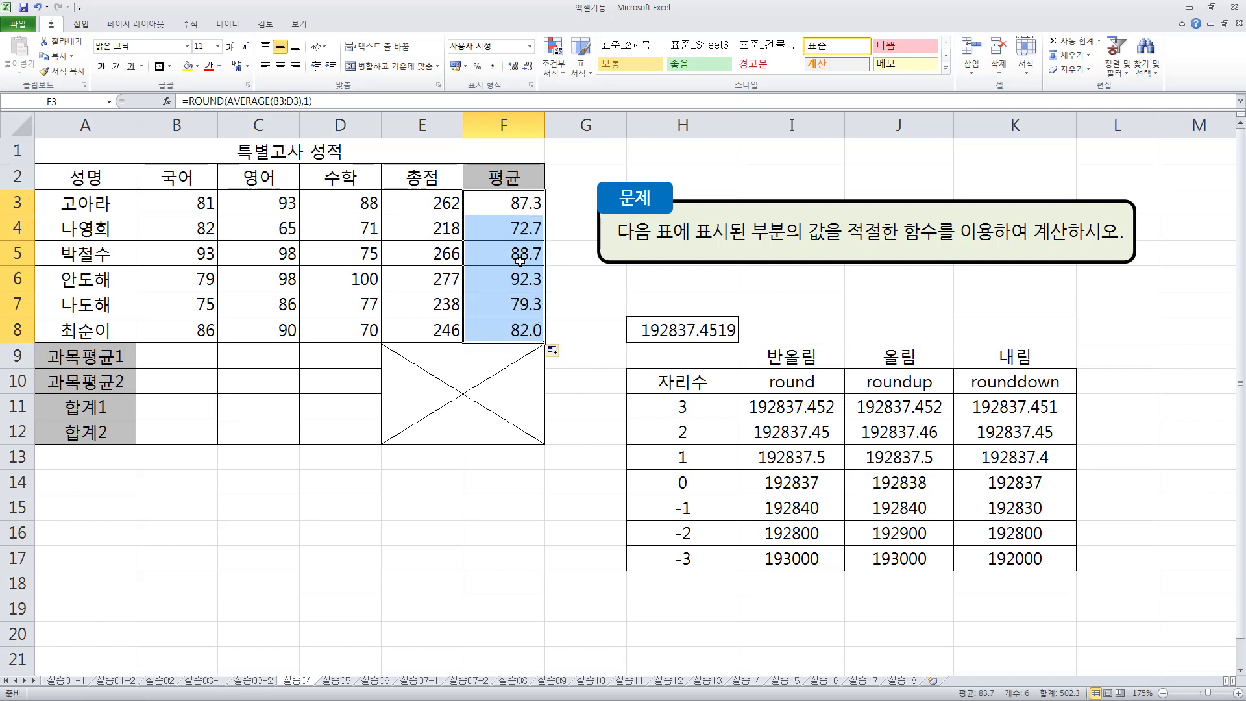
{"action": "left_click", "coordinate": [514, 203]}
{"action": "double_click", "coordinate": [513, 203]}
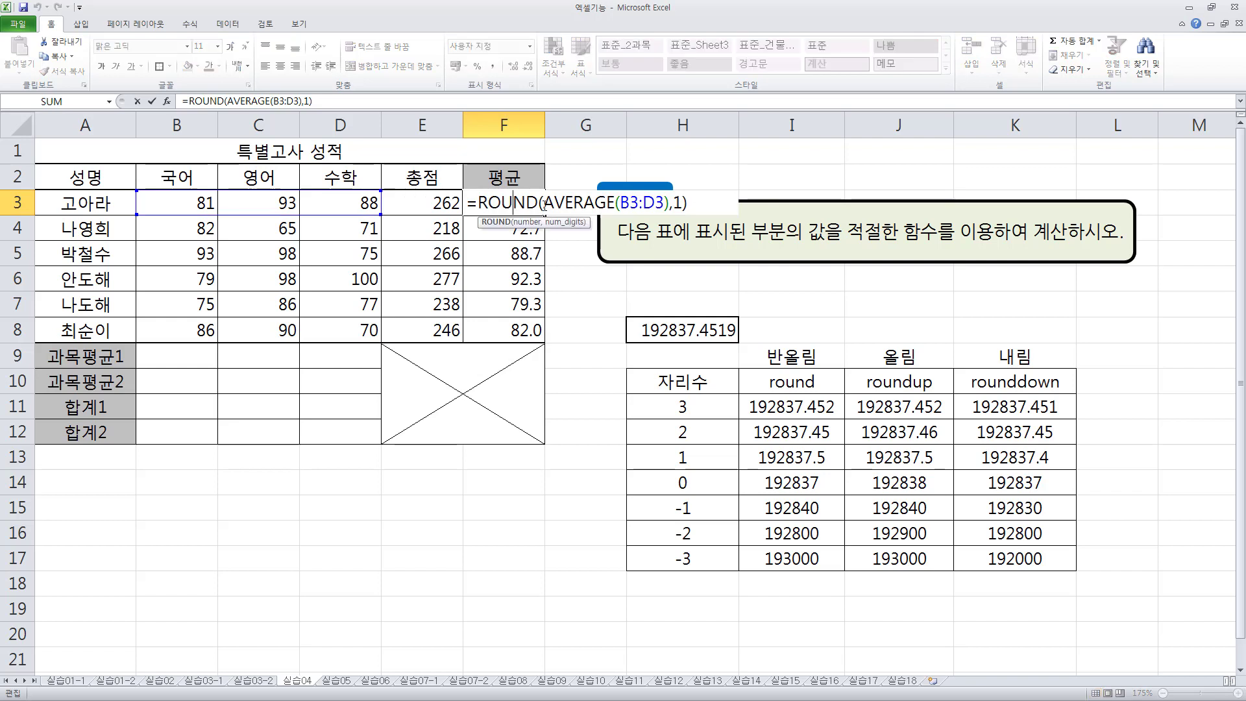
{"action": "left_click_drag", "start_coordinate": [547, 203], "coordinate": [670, 205]}
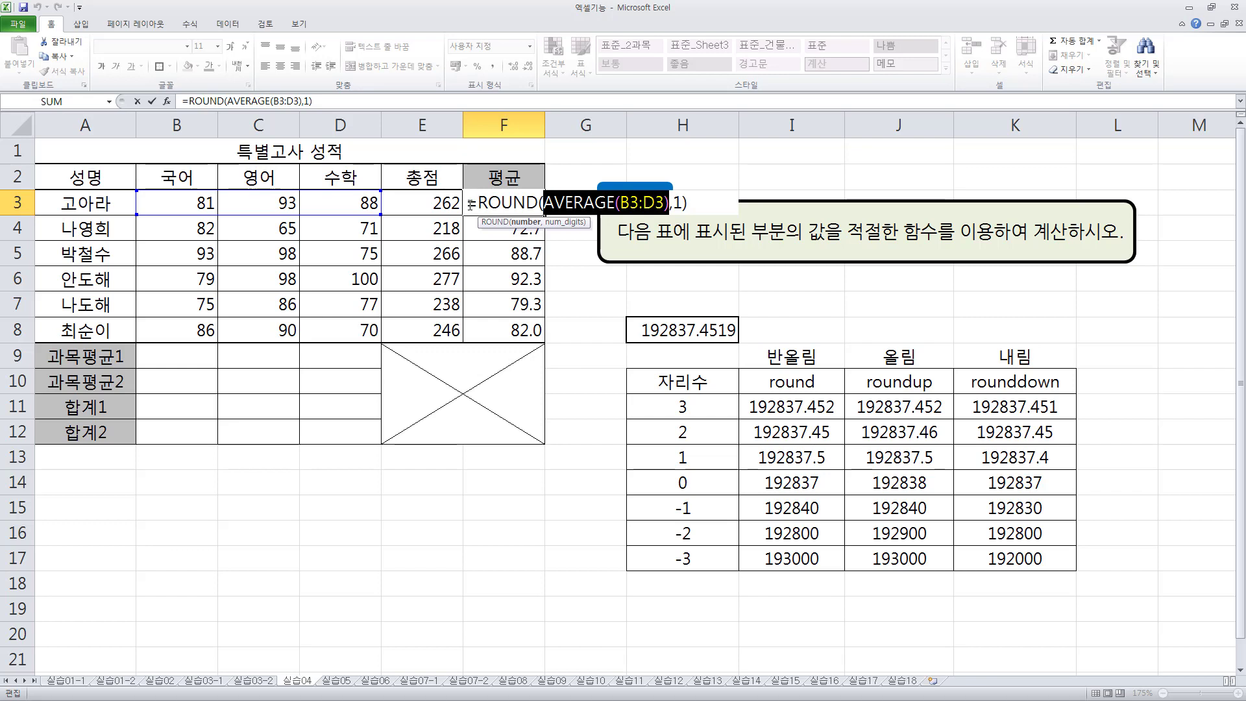
{"action": "left_click_drag", "start_coordinate": [471, 205], "coordinate": [698, 202]}
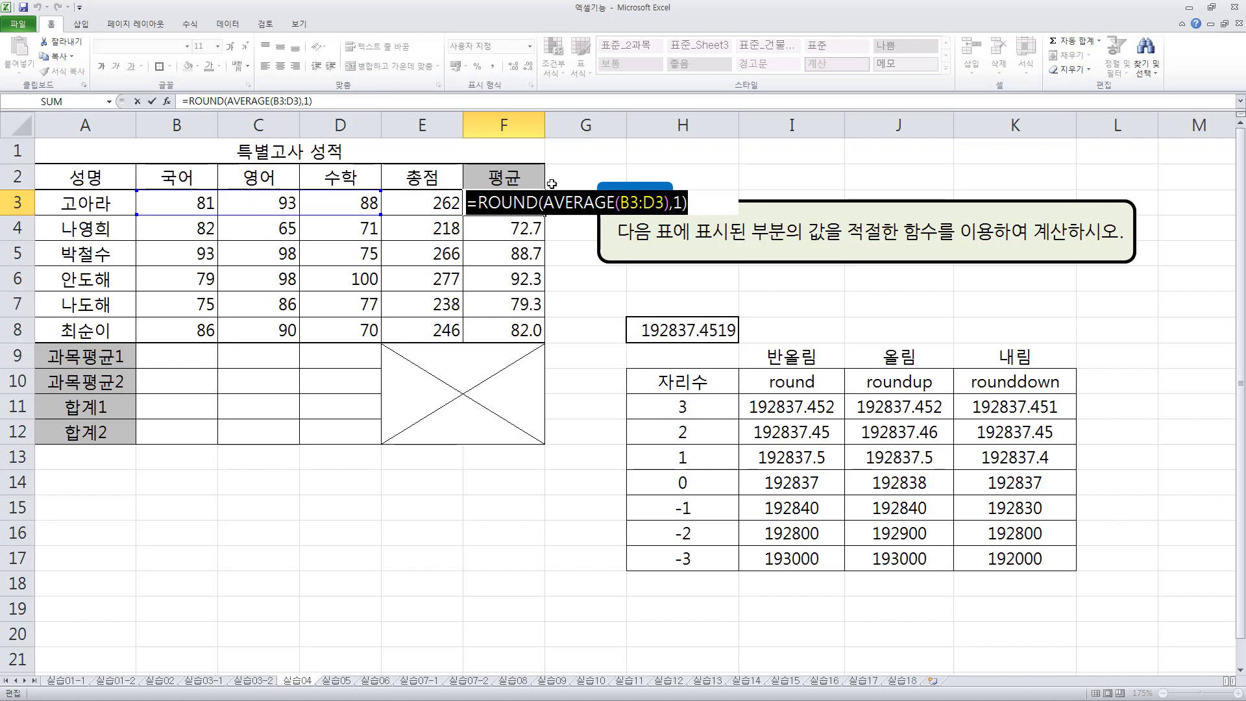
{"action": "left_click_drag", "start_coordinate": [544, 202], "coordinate": [673, 202]}
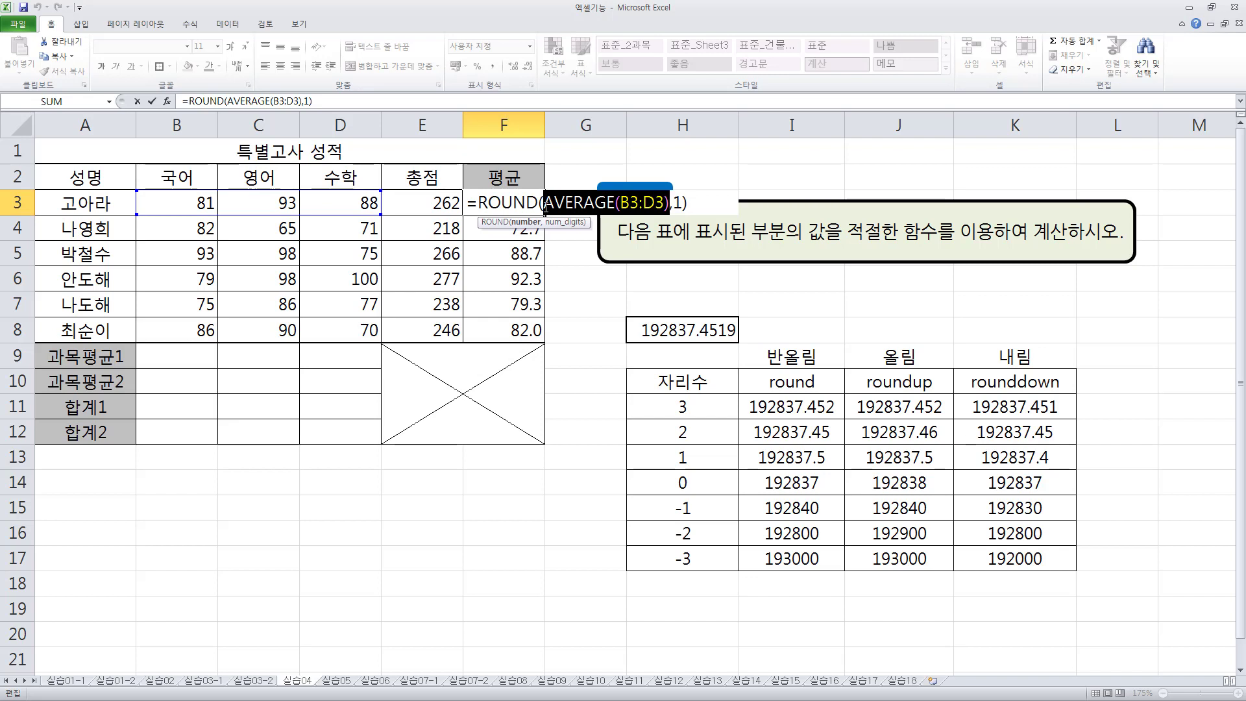
{"action": "key", "text": "Return"}
- Enter =AVERAGE(B3:B8) in cell B9 of the 과목평균1 row and fill it across to D9
{"action": "left_click", "coordinate": [172, 354]}
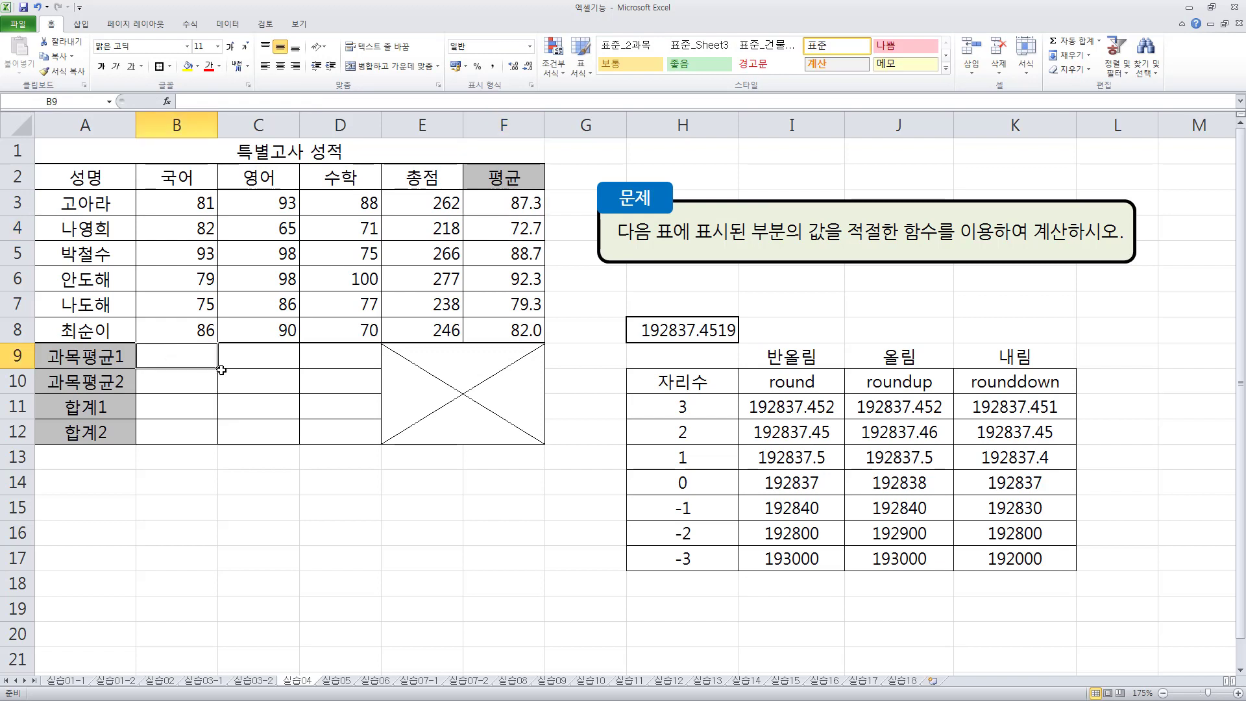
{"action": "type", "text": "="}
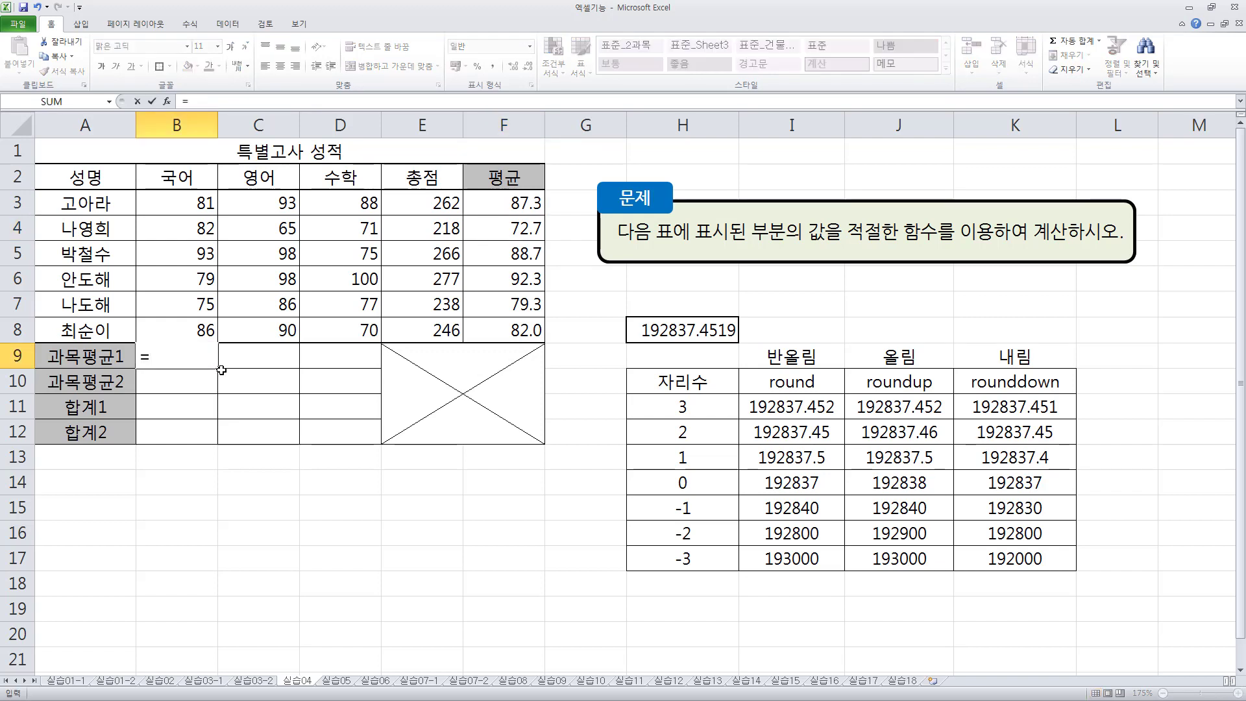
{"action": "type", "text": "averag"}
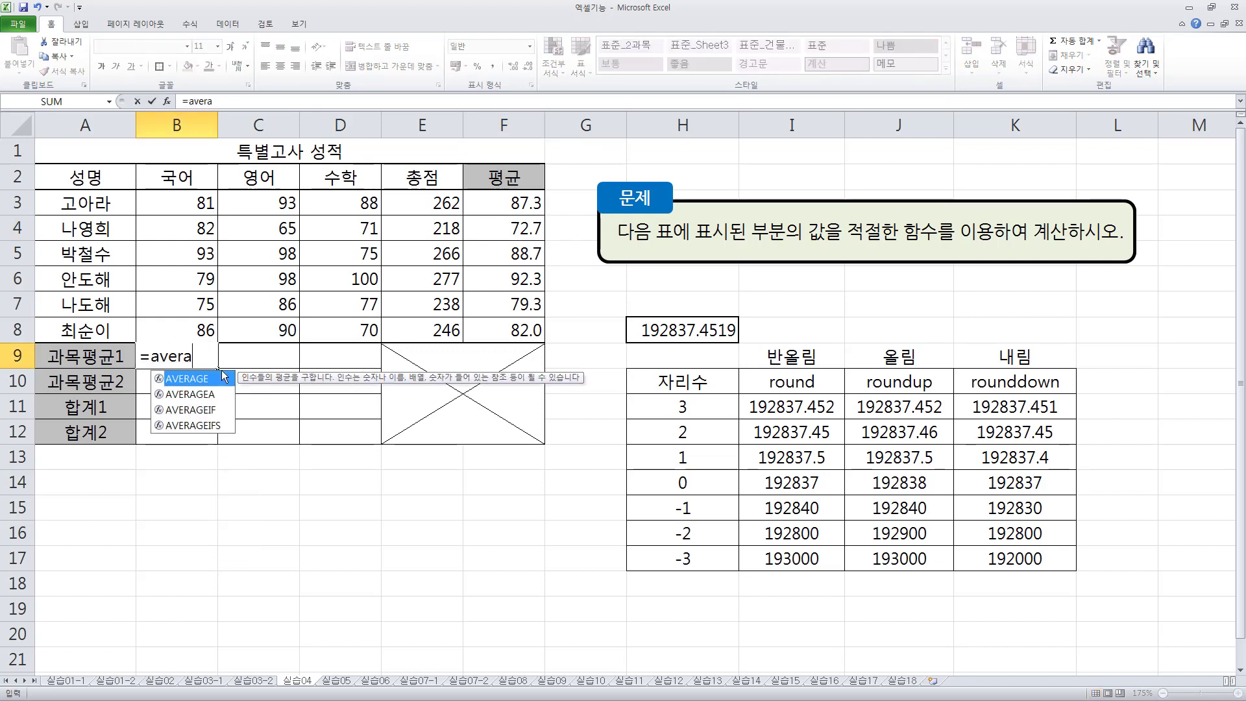
{"action": "key", "text": "Tab"}
{"action": "key", "text": "Up"}
{"action": "key", "text": "Left"}
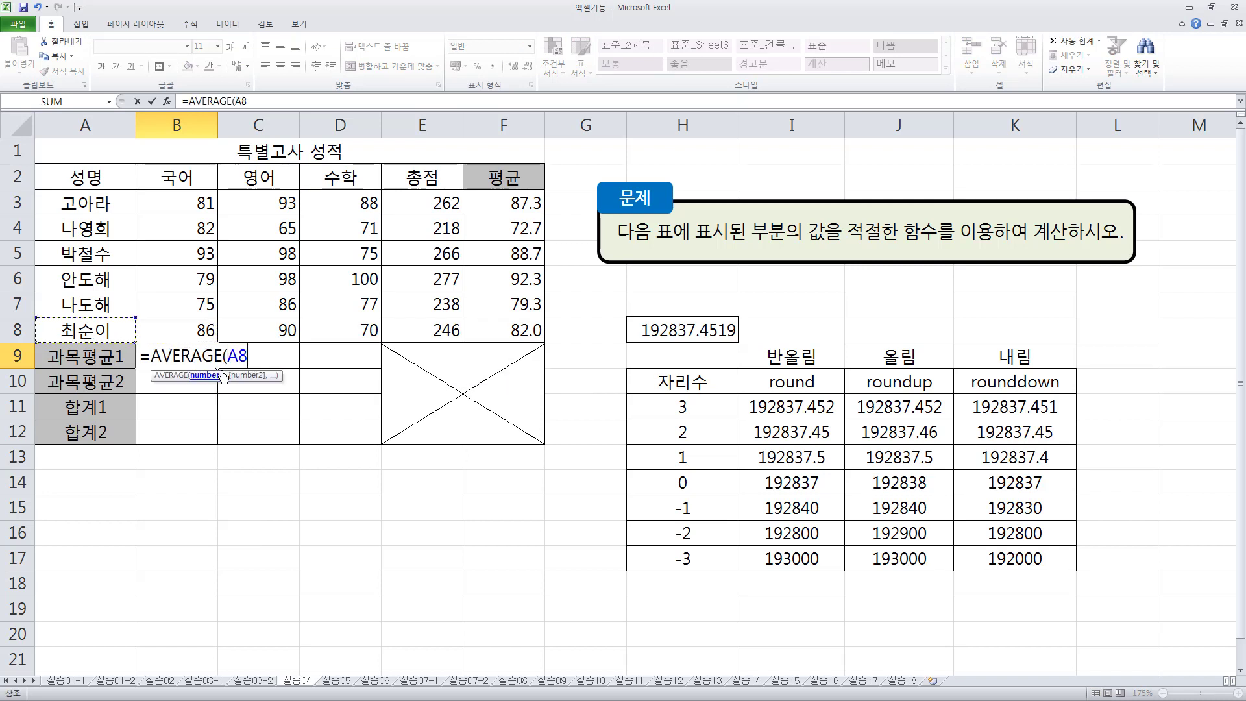
{"action": "key", "text": "Right"}
{"action": "key", "text": "shift+Up"}
{"action": "key", "text": "shift+Up"}
{"action": "key", "text": "shift+Up"}
{"action": "key", "text": "shift+Up"}
{"action": "key", "text": "shift+Up"}
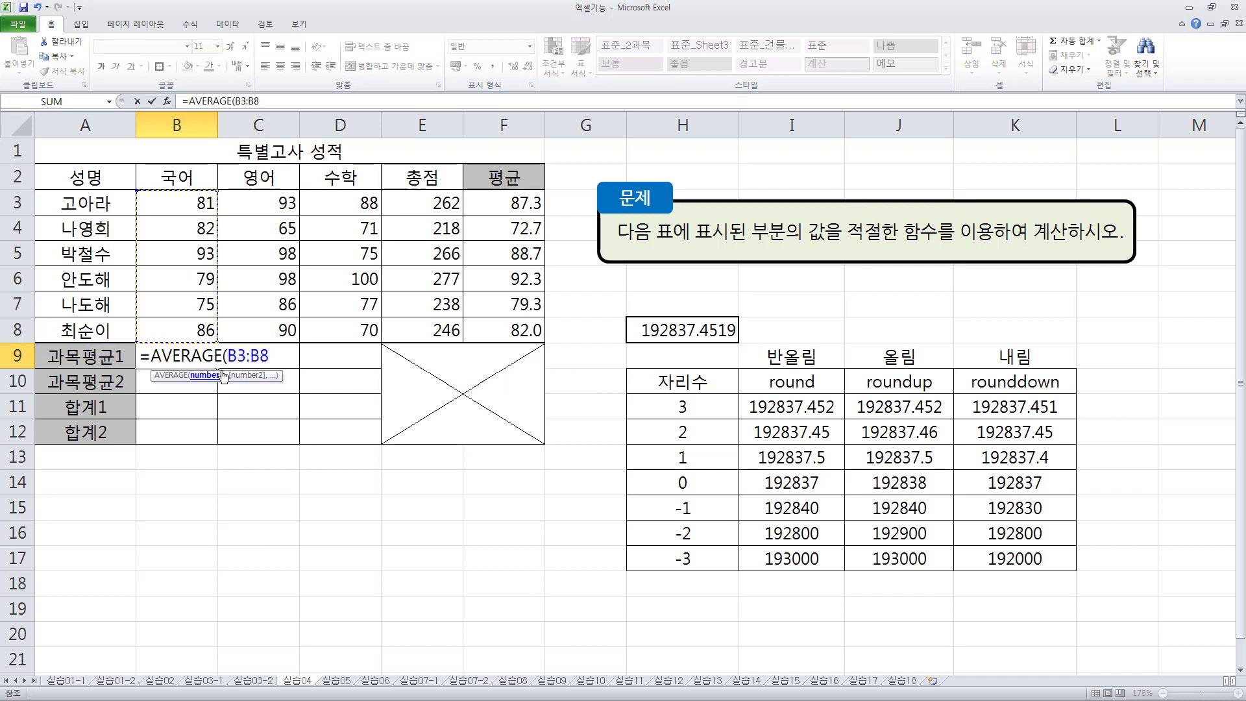
{"action": "type", "text": ")"}
{"action": "key", "text": "Return"}
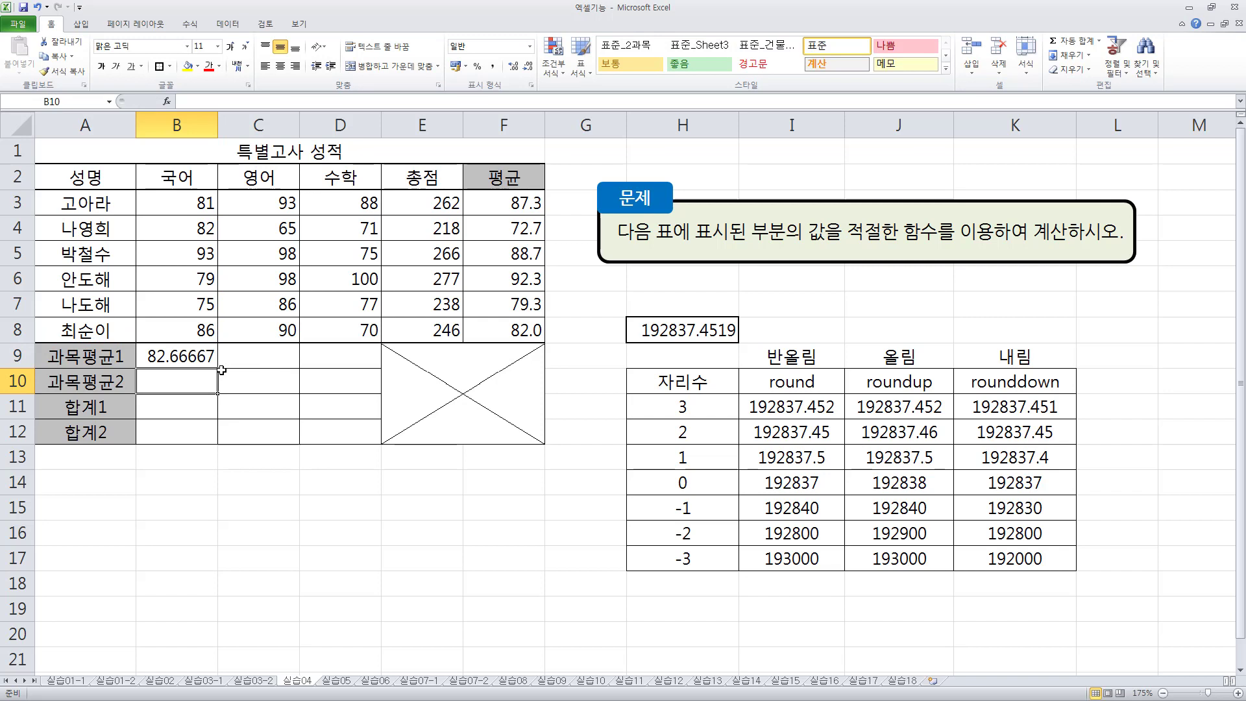
{"action": "key", "text": "Up"}
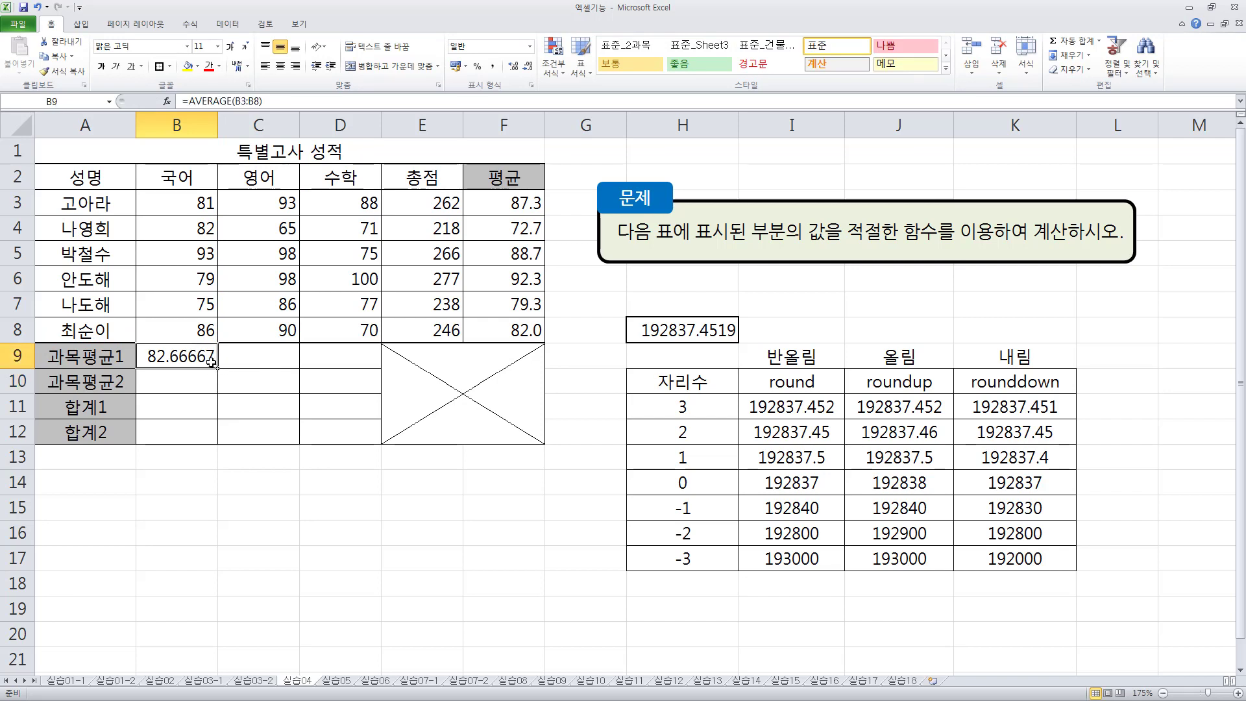
{"action": "left_click_drag", "start_coordinate": [218, 370], "coordinate": [380, 367]}
- Round B9's average up to two decimals with =ROUNDUP(AVERAGE(B3:B8),2) and fill the formula across to D9
{"action": "left_click", "coordinate": [198, 356]}
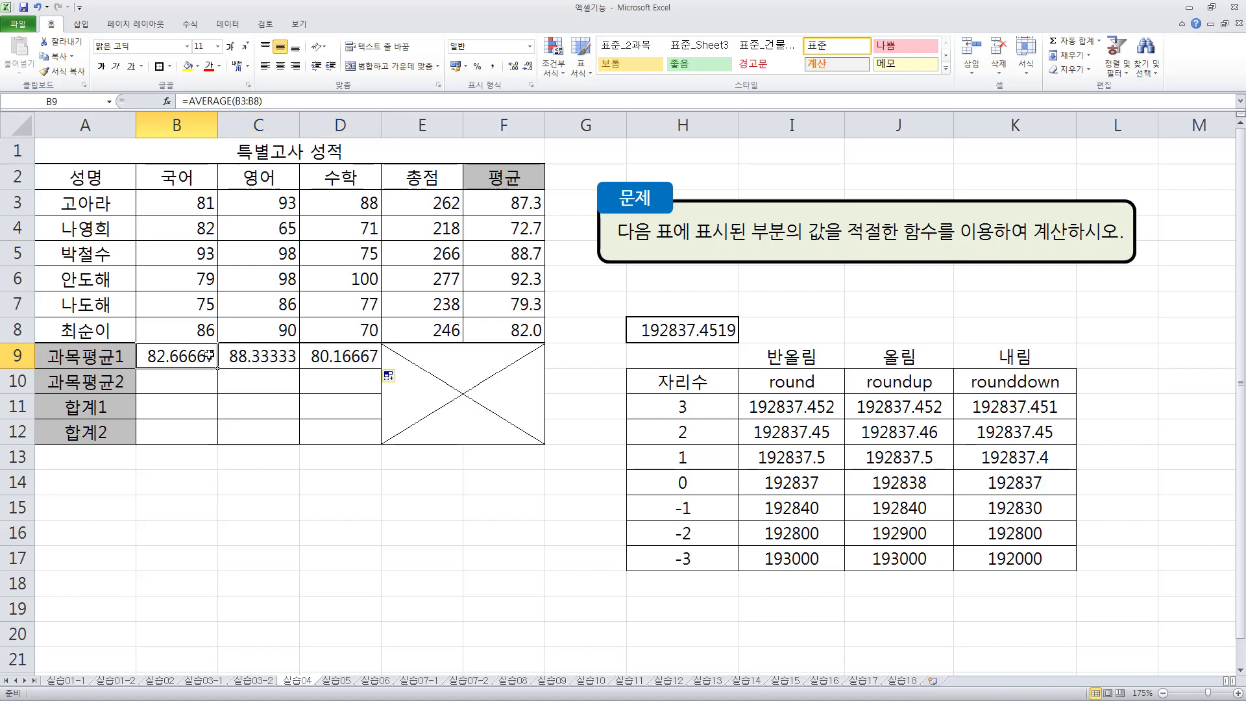
{"action": "double_click", "coordinate": [180, 355]}
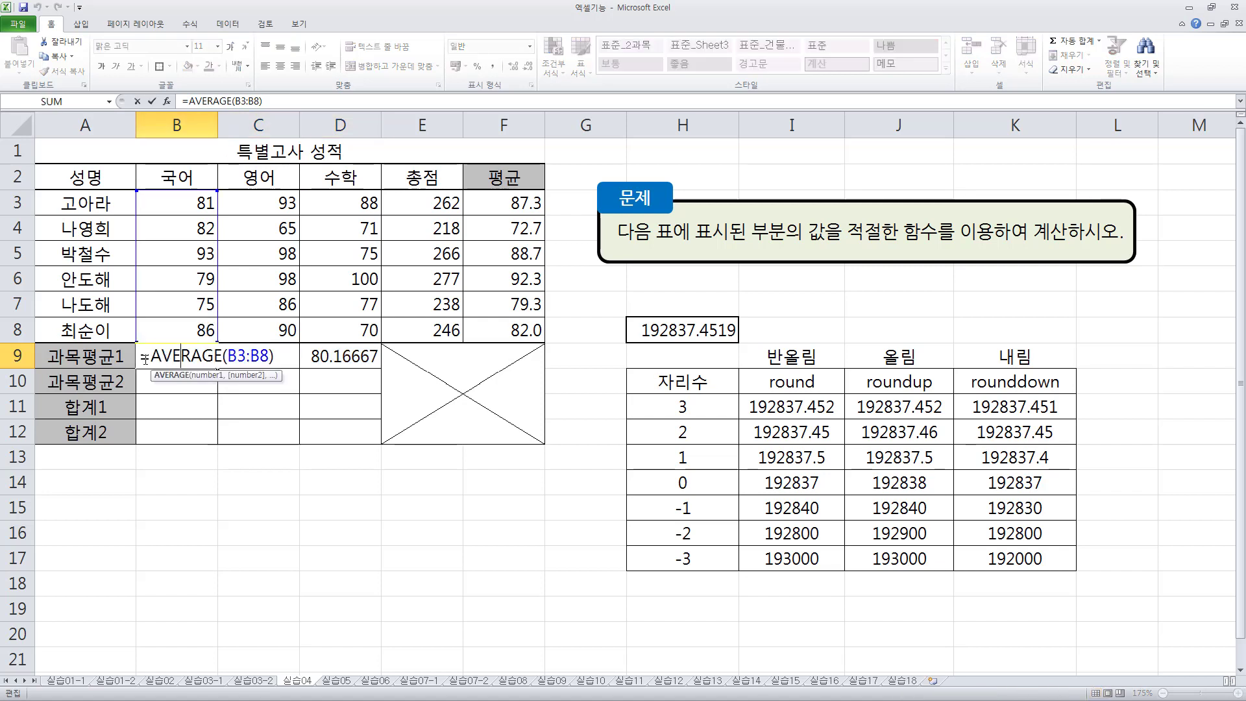
{"action": "left_click", "coordinate": [154, 356]}
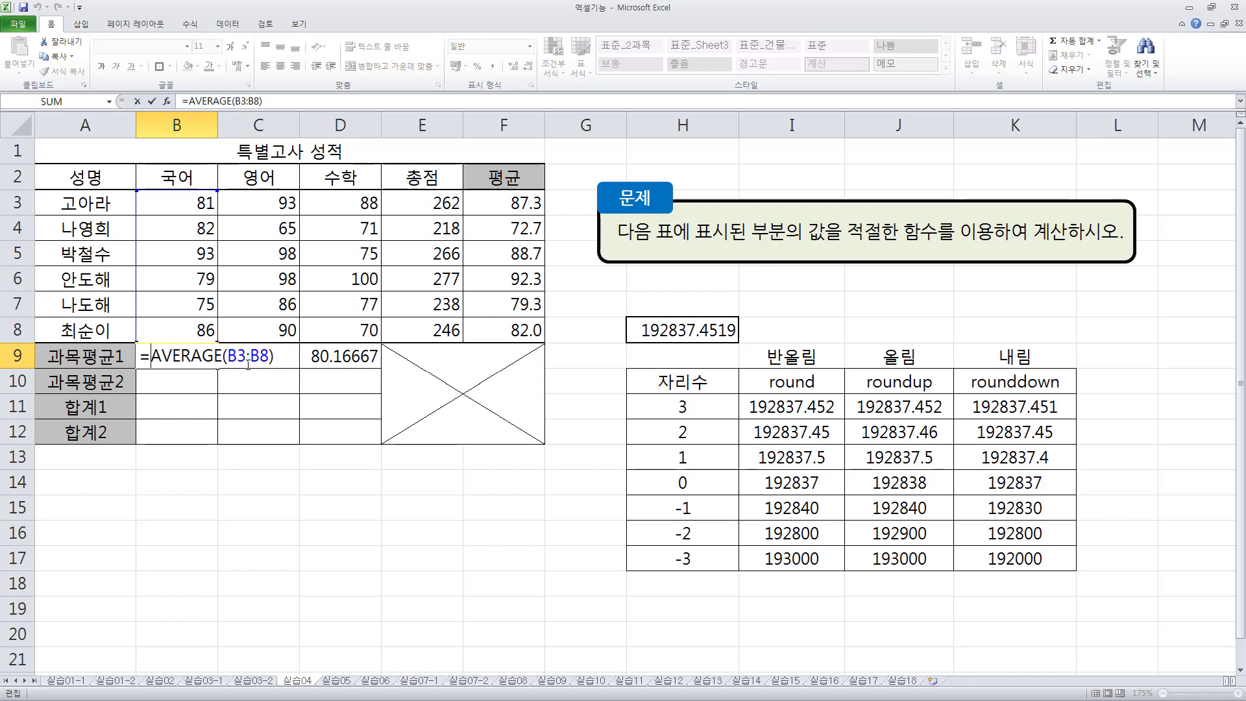
{"action": "type", "text": "roundup"}
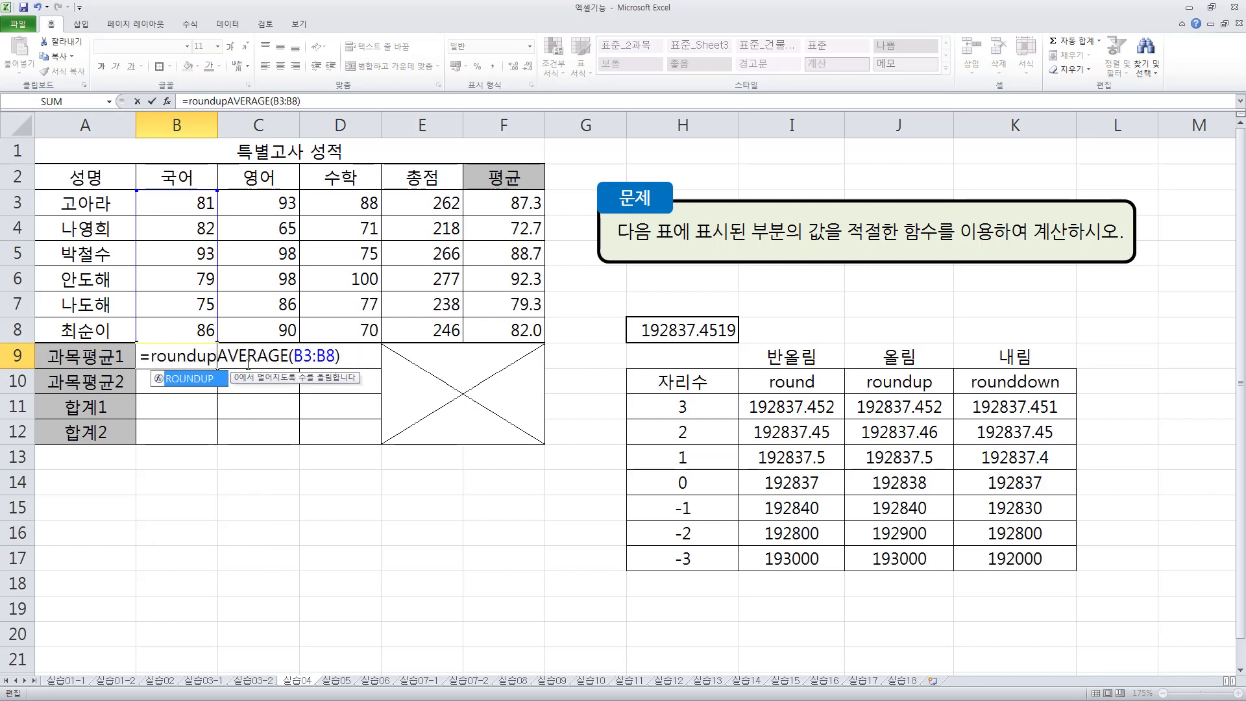
{"action": "type", "text": "("}
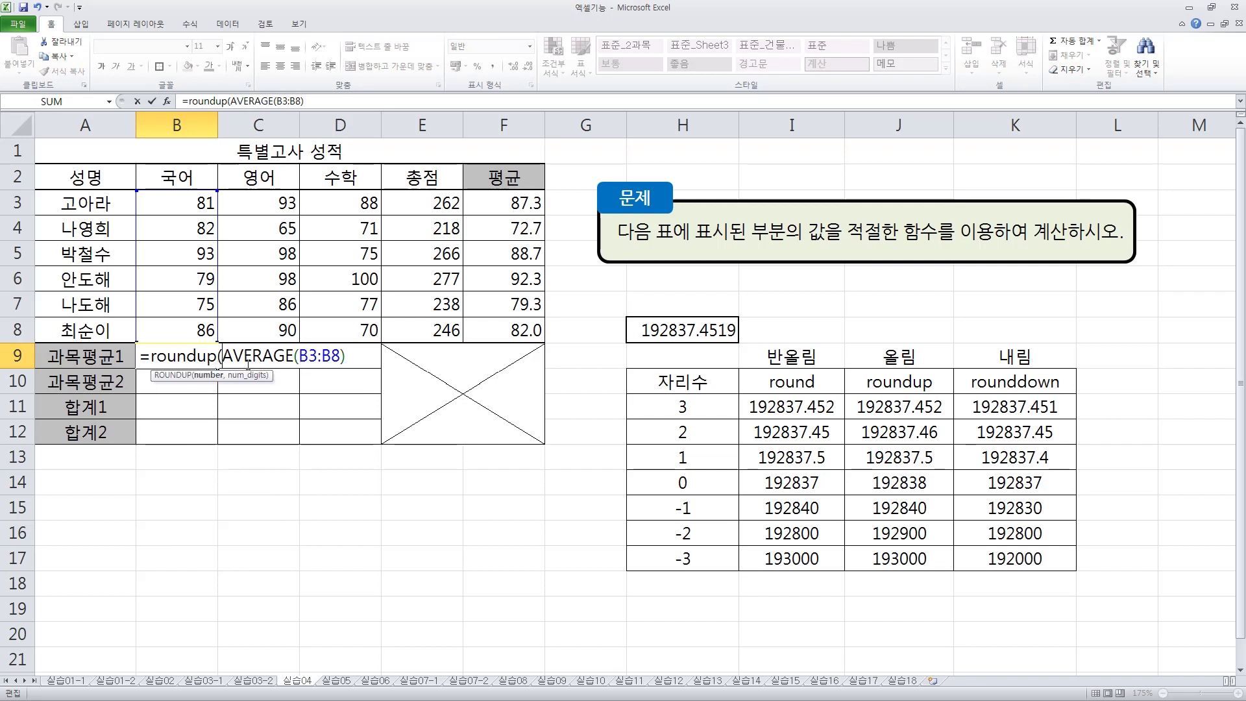
{"action": "key", "text": "shift+End"}
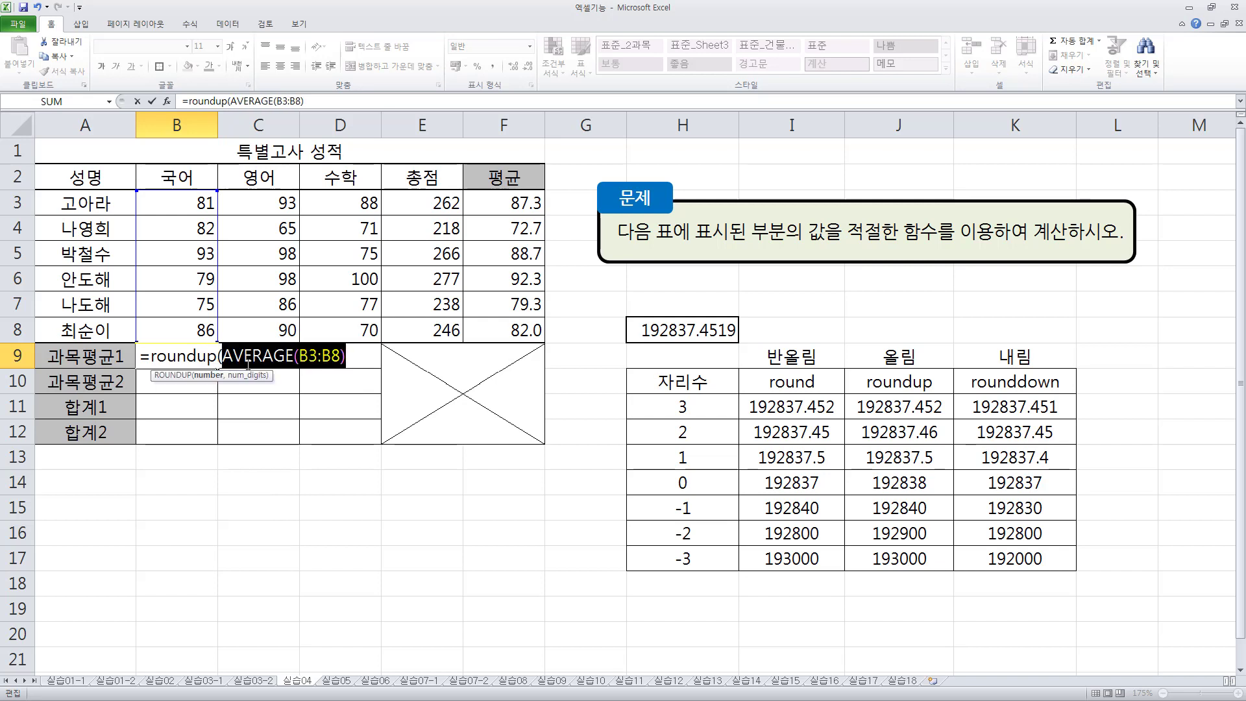
{"action": "key", "text": "End"}
{"action": "type", "text": ","}
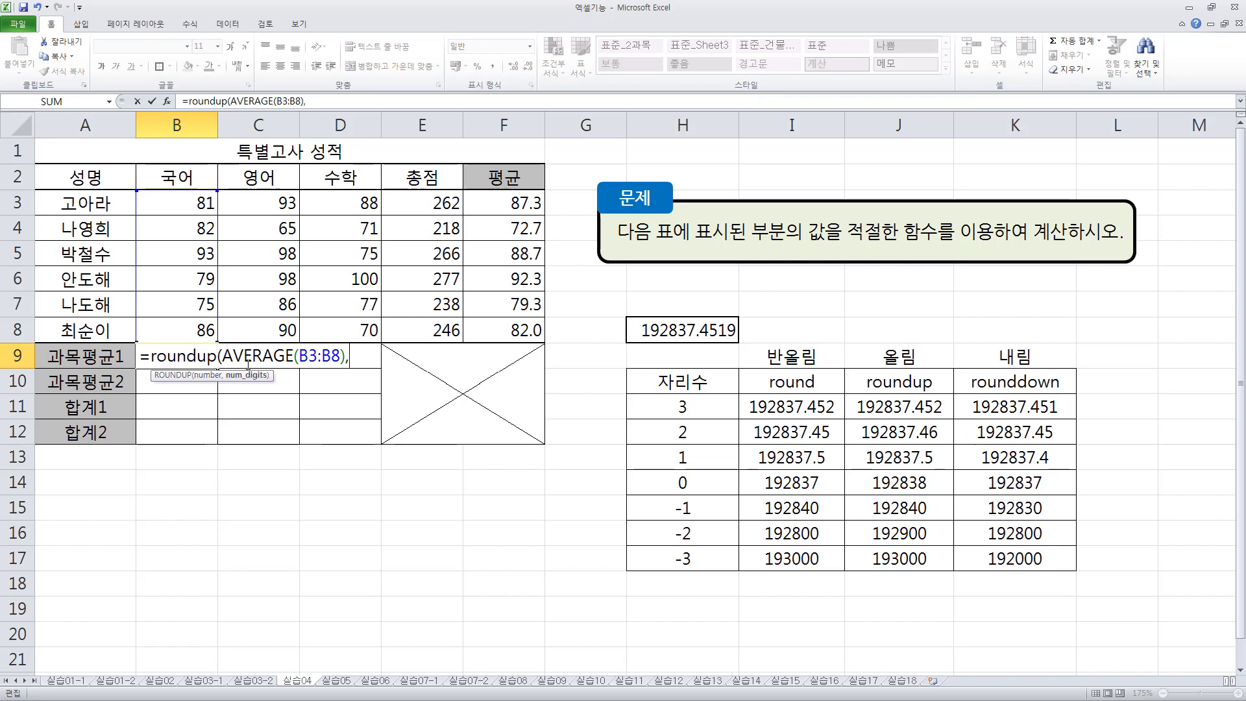
{"action": "type", "text": "2)"}
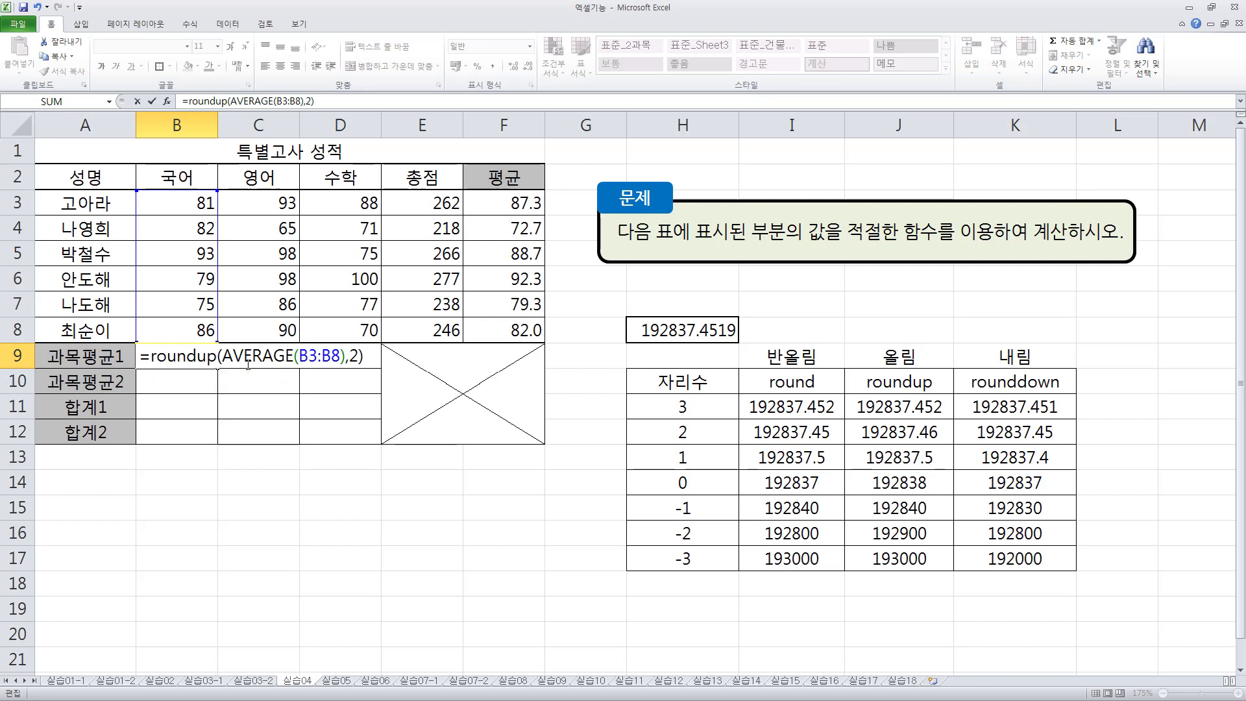
{"action": "key", "text": "ctrl+Return"}
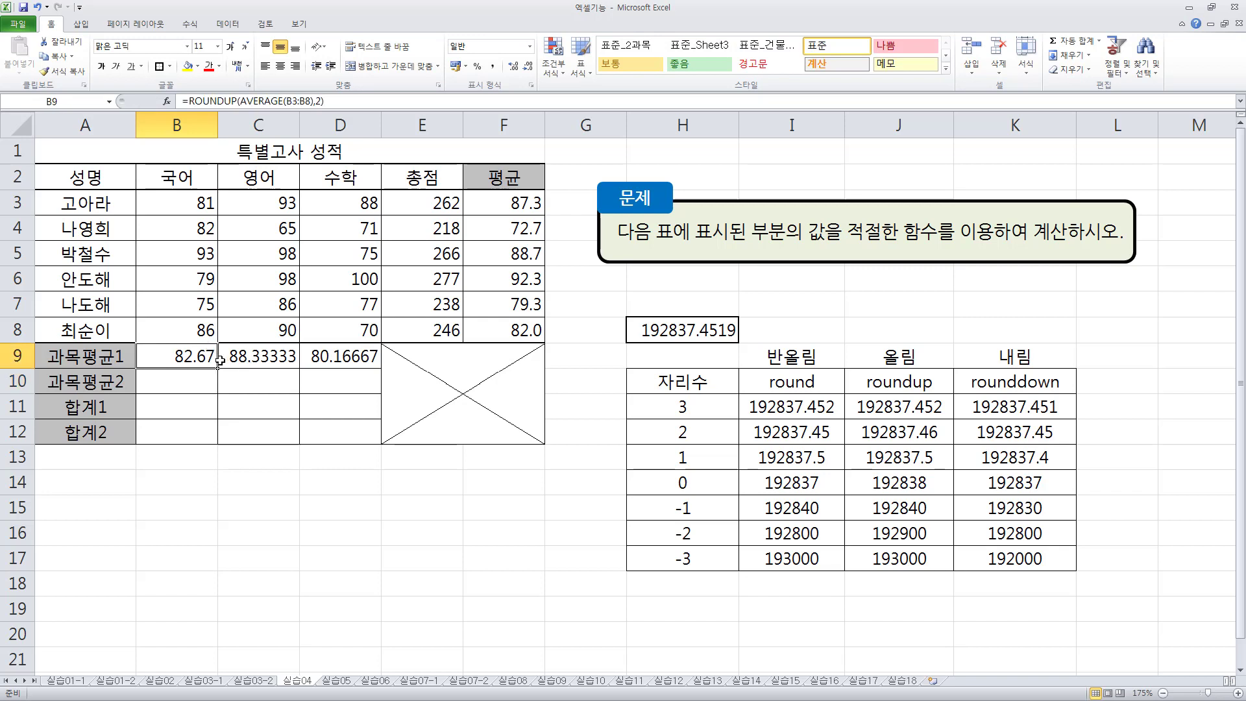
{"action": "left_click_drag", "start_coordinate": [218, 368], "coordinate": [381, 368]}
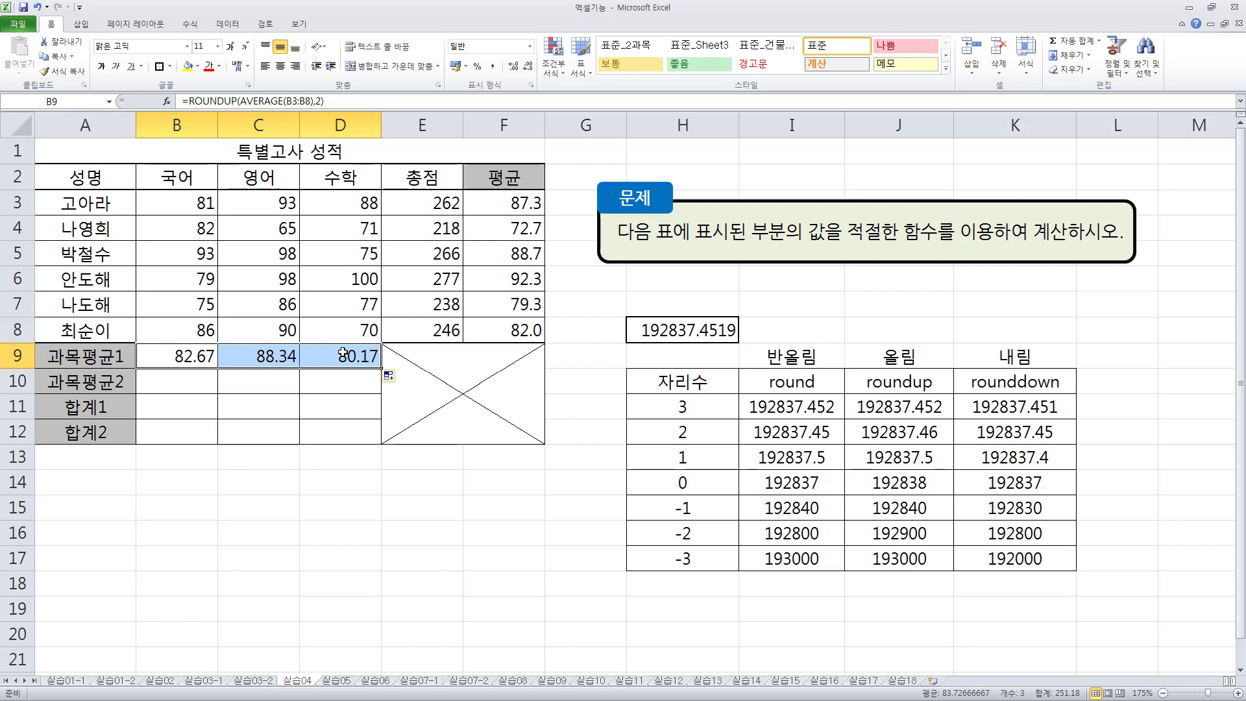
- Enter =AVERAGE(B3:B8) in cell B10 of the 과목평균2 row and fill it across to D10
{"action": "left_click", "coordinate": [180, 384]}
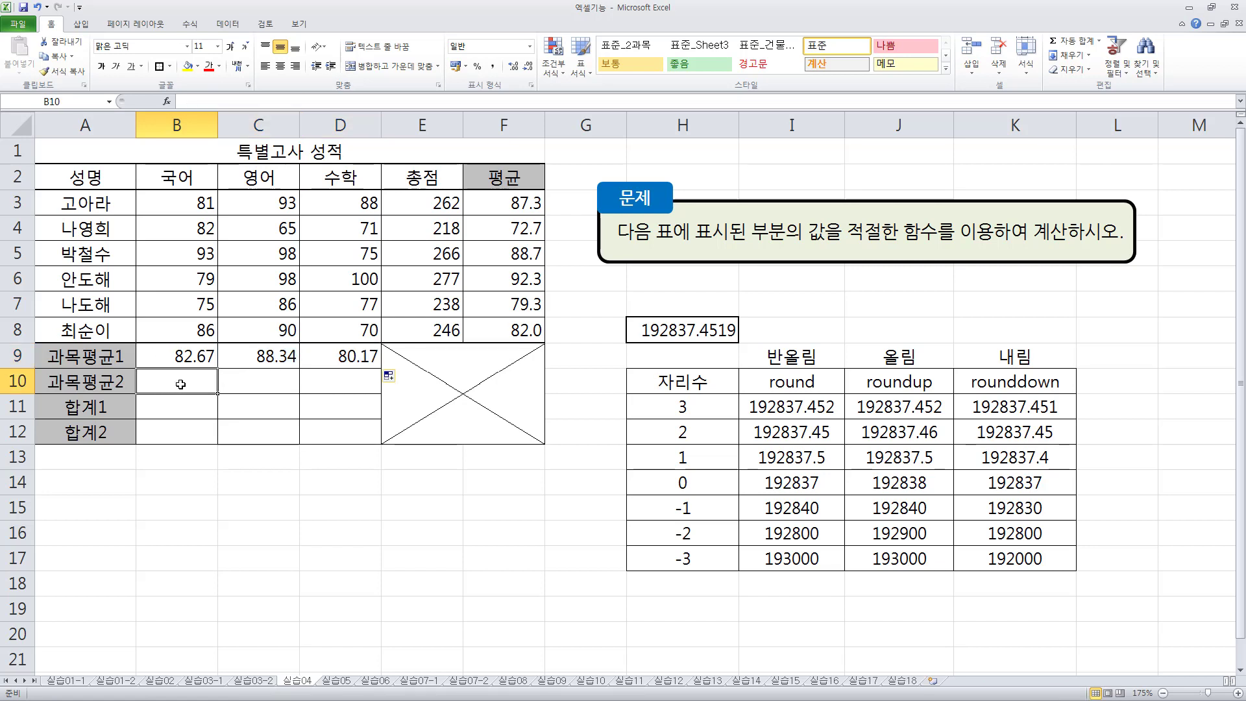
{"action": "type", "text": "=avera"}
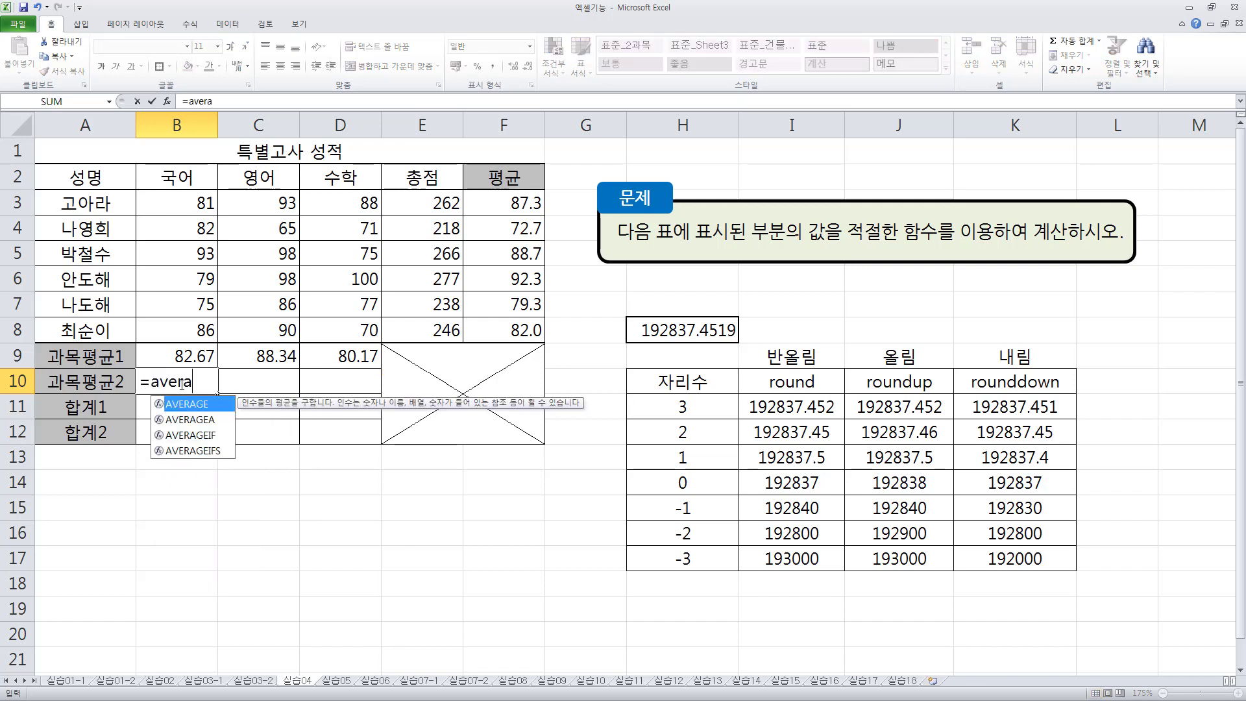
{"action": "key", "text": "Tab"}
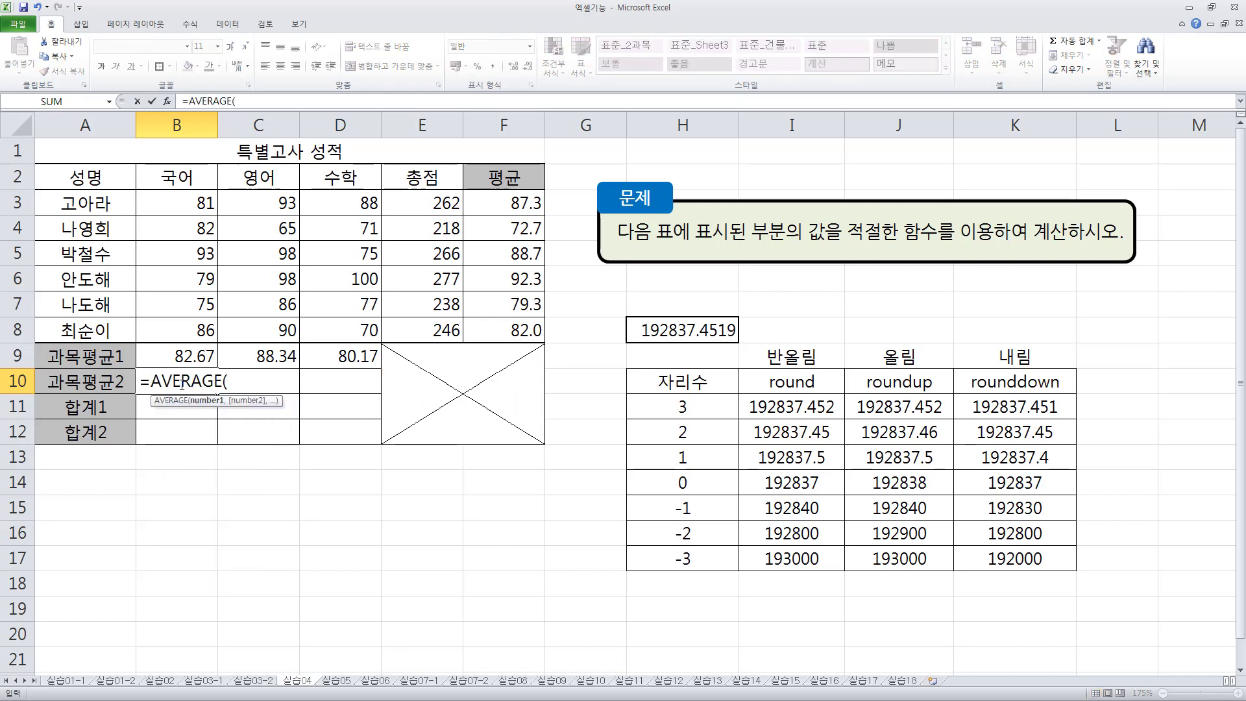
{"action": "key", "text": "Up"}
{"action": "key", "text": "Up"}
{"action": "key", "text": "shift+Up"}
{"action": "key", "text": "shift+Up"}
{"action": "key", "text": "shift+Up"}
{"action": "key", "text": "shift+Up"}
{"action": "key", "text": "shift+Up"}
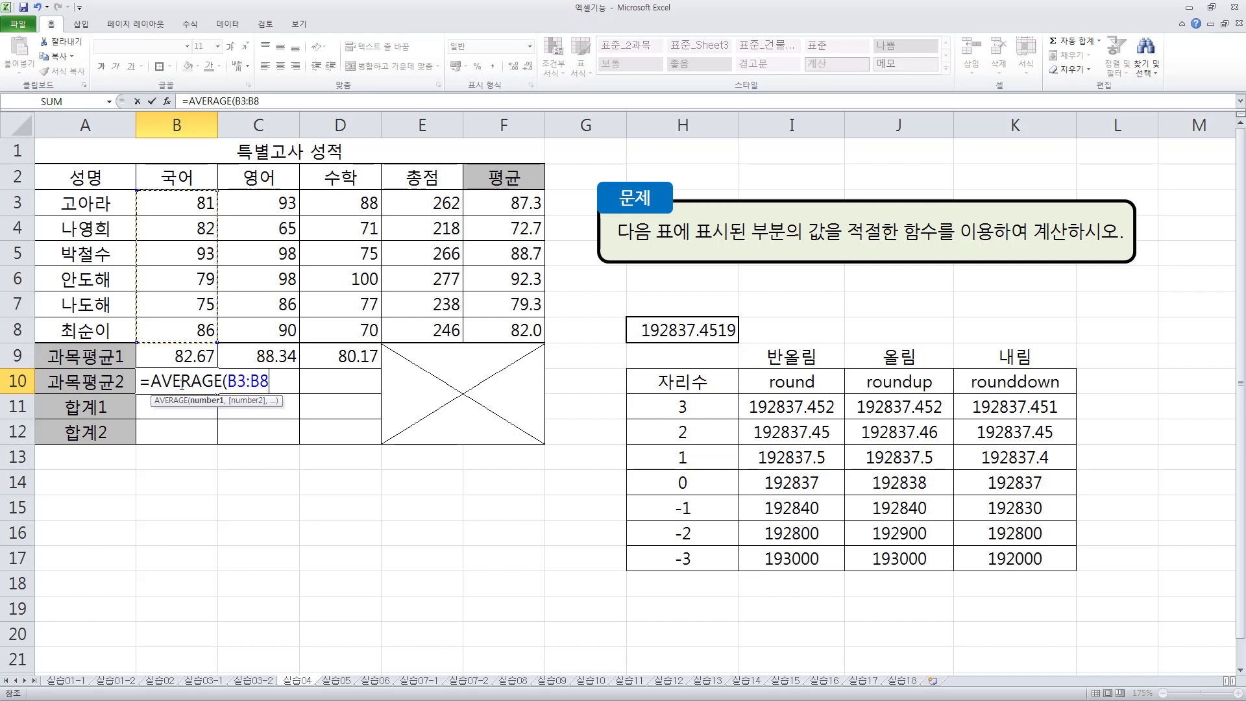
{"action": "key", "text": "Return"}
{"action": "left_click", "coordinate": [182, 383]}
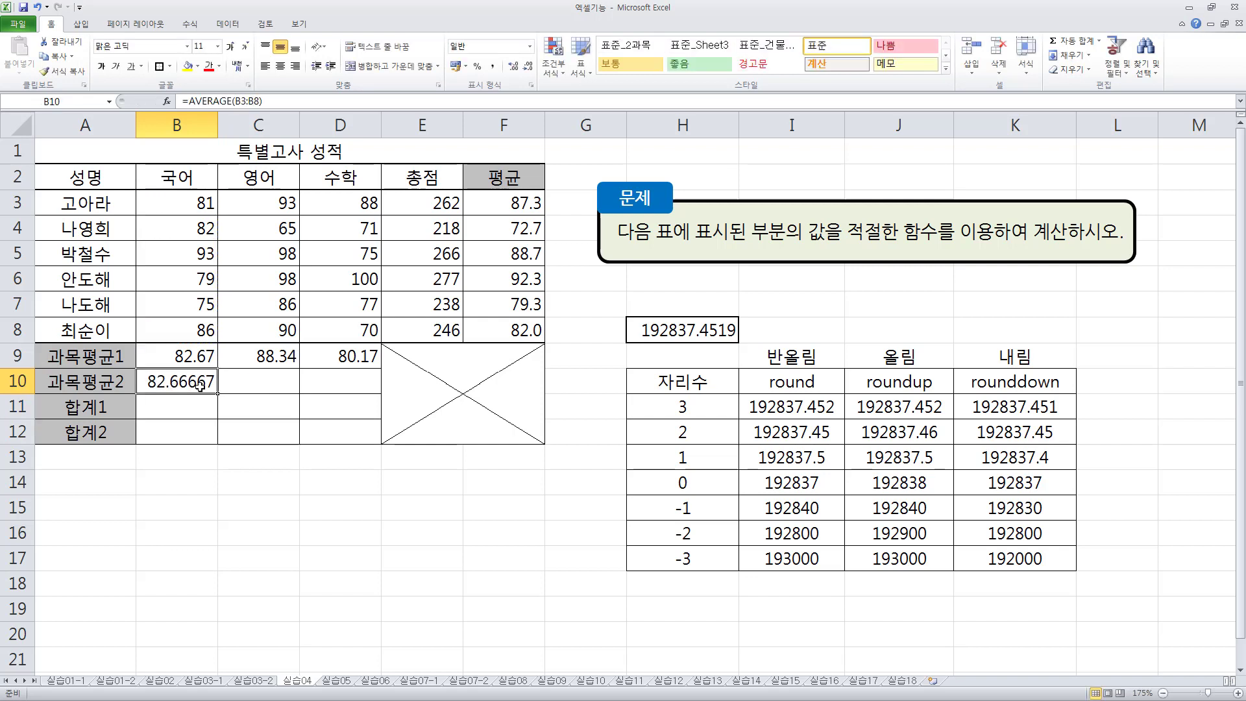
{"action": "left_click_drag", "start_coordinate": [218, 394], "coordinate": [379, 393]}
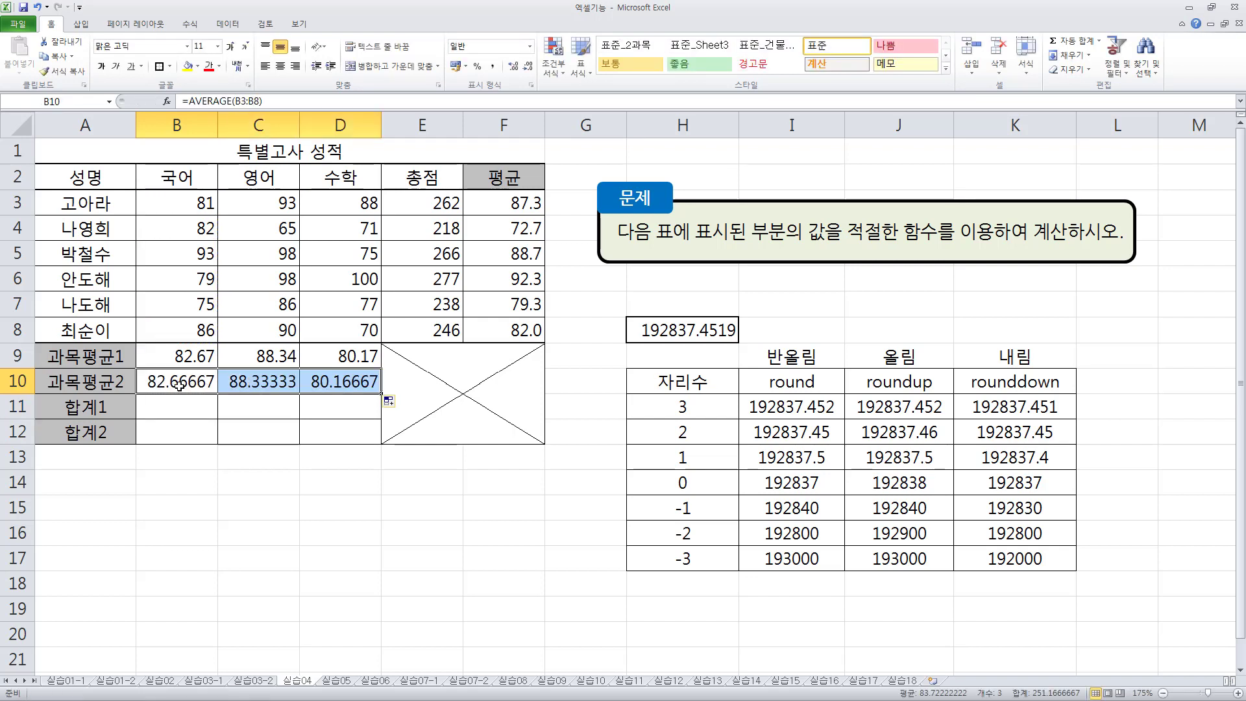
- Round B10's average down to two decimals with =ROUNDDOWN(AVERAGE(B3:B8),2) and fill the formula across to D10
{"action": "left_click", "coordinate": [202, 376]}
{"action": "key", "text": "F2"}
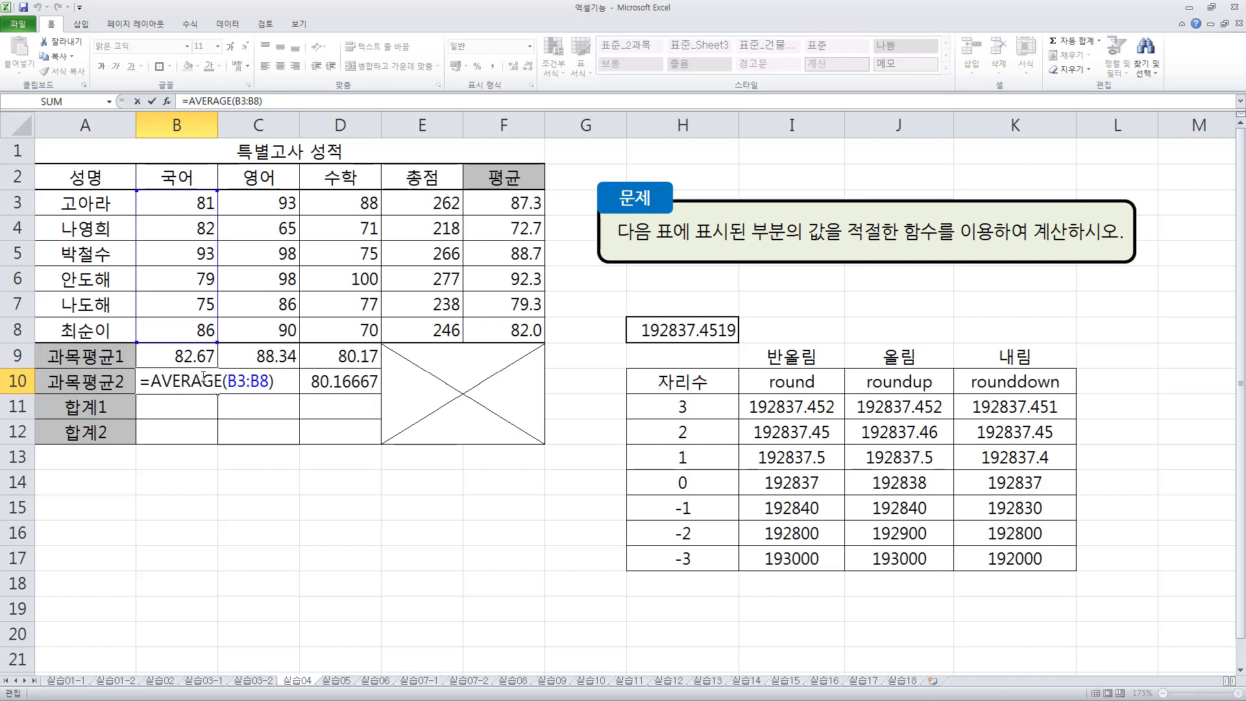
{"action": "key", "text": "Home"}
{"action": "type", "text": "rou"}
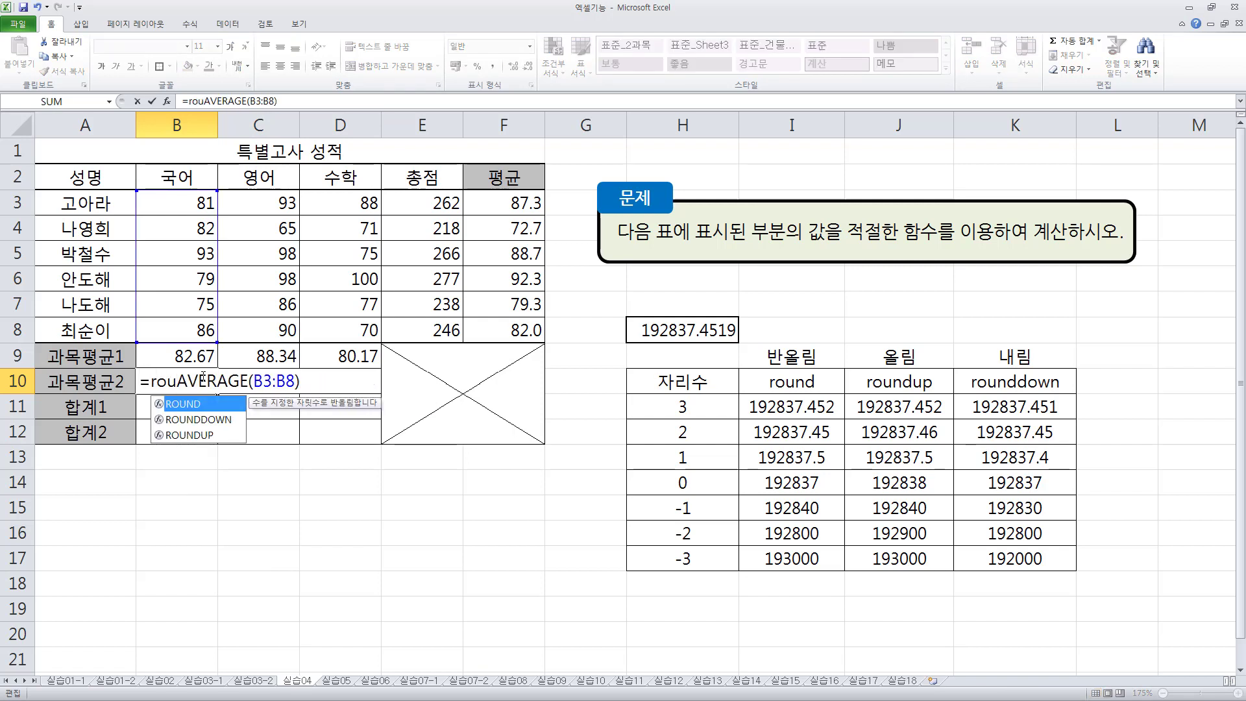
{"action": "type", "text": "nddown"}
{"action": "key", "text": "Tab"}
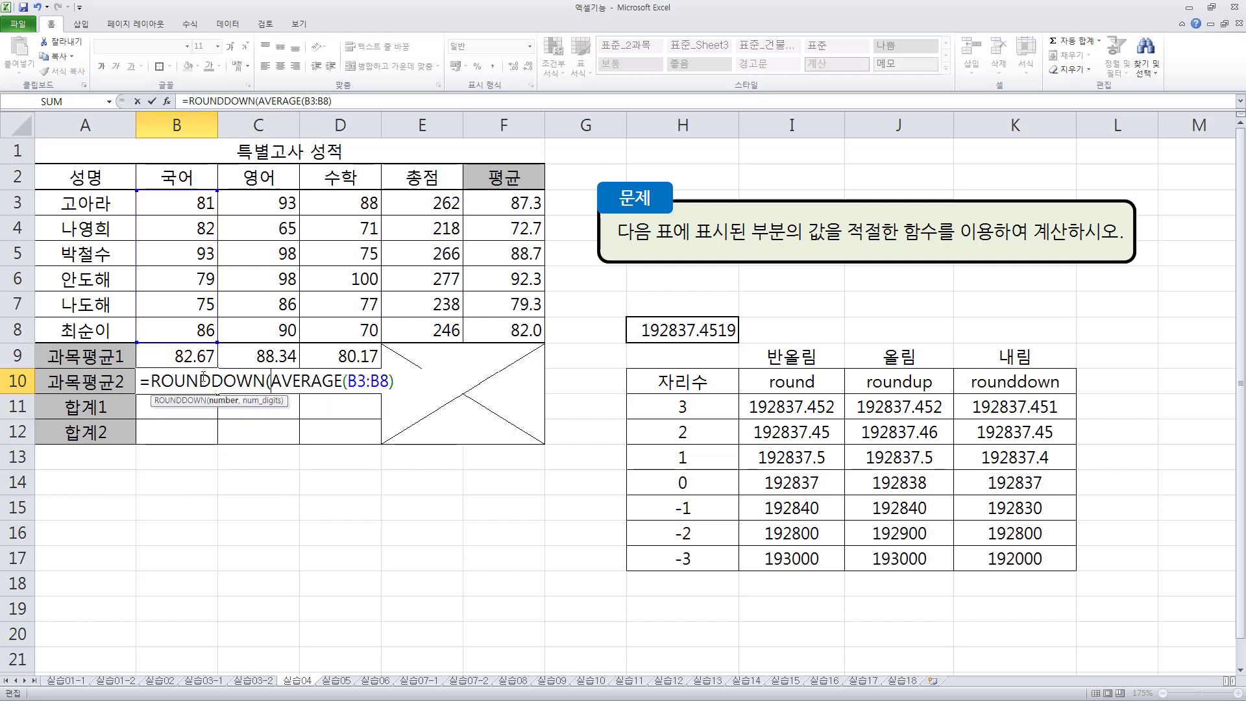
{"action": "key", "text": "shift+Left"}
{"action": "key", "text": "shift+Left"}
{"action": "key", "text": "shift+Left"}
{"action": "key", "text": "shift+Left"}
{"action": "key", "text": "shift+Left"}
{"action": "key", "text": "shift+Left"}
{"action": "key", "text": "shift+Left"}
{"action": "key", "text": "shift+Left"}
{"action": "key", "text": "shift+Left"}
{"action": "key", "text": "shift+Left"}
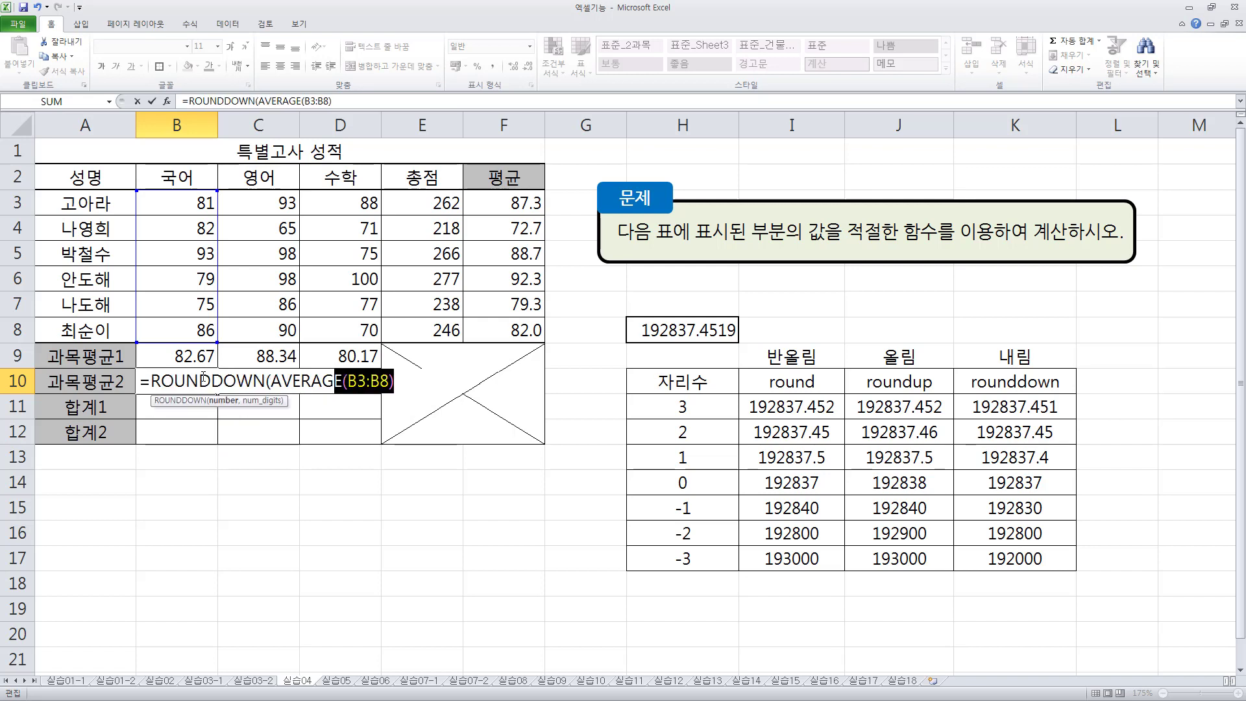
{"action": "key", "text": "shift+Left"}
{"action": "key", "text": "shift+Left"}
{"action": "key", "text": "shift+Left"}
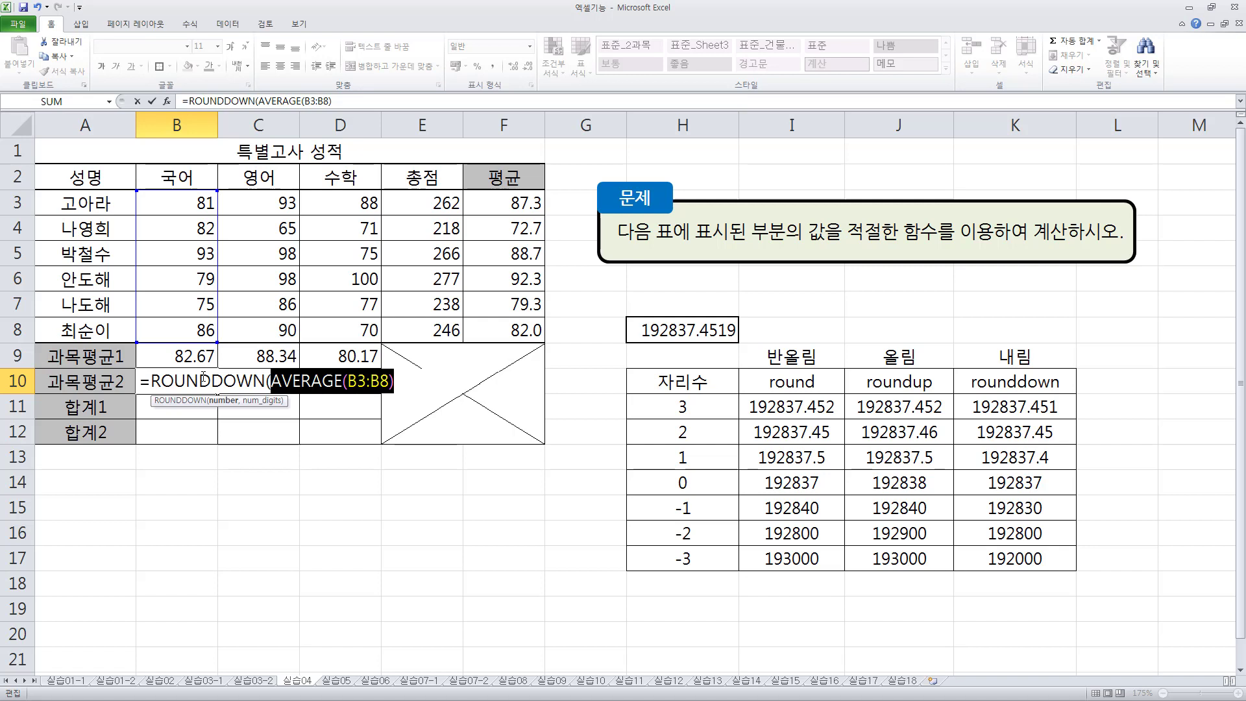
{"action": "key", "text": "End"}
{"action": "type", "text": ",2)"}
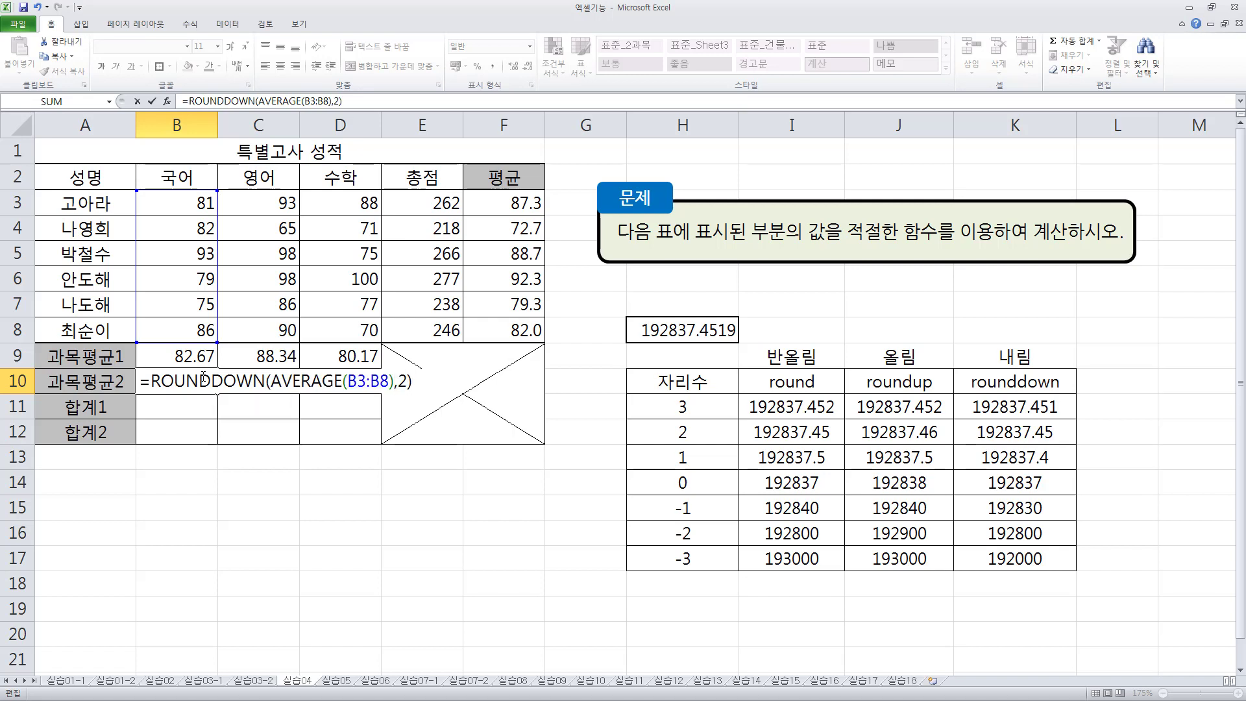
{"action": "key", "text": "Return"}
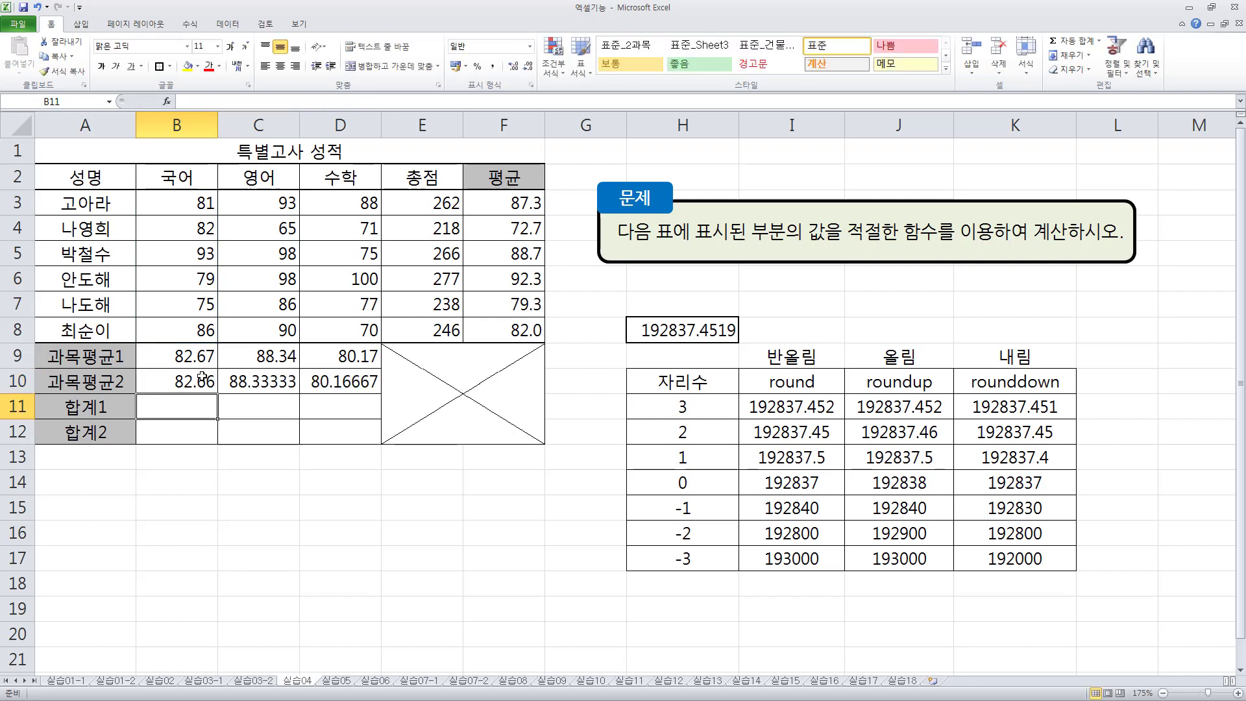
{"action": "left_click", "coordinate": [202, 376]}
{"action": "left_click_drag", "start_coordinate": [217, 393], "coordinate": [361, 391]}
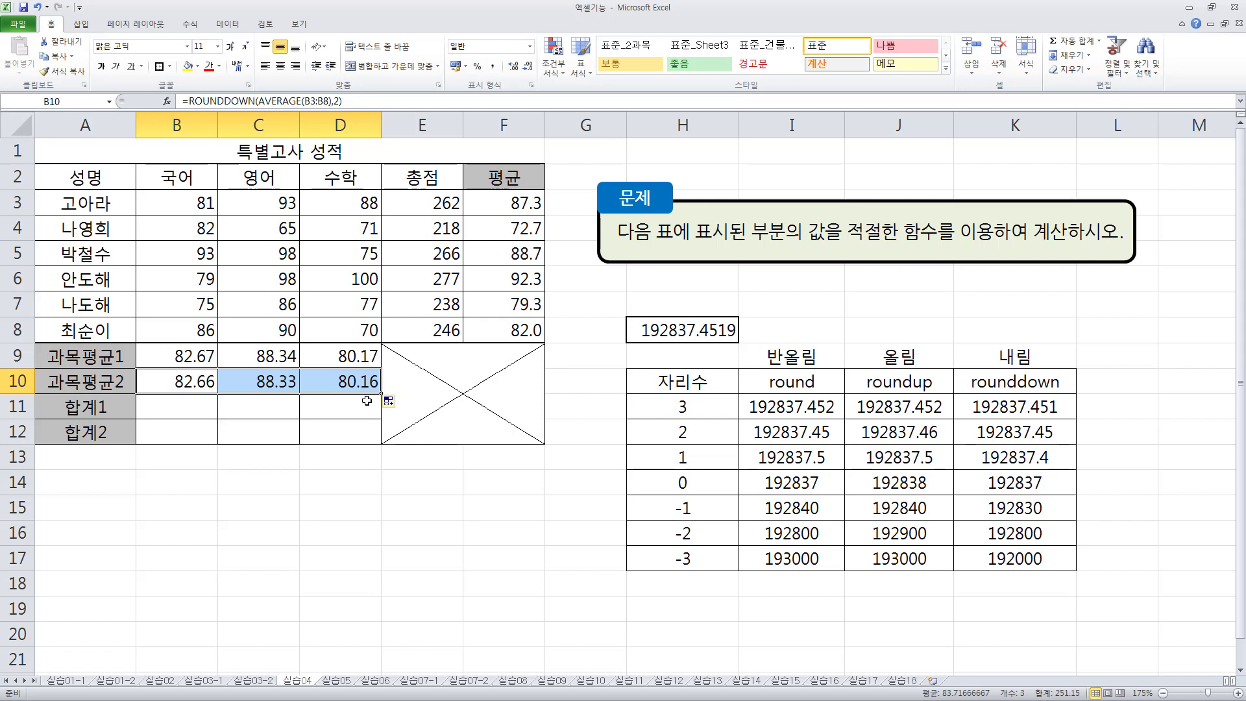
{"action": "left_click_drag", "start_coordinate": [156, 406], "coordinate": [325, 429]}
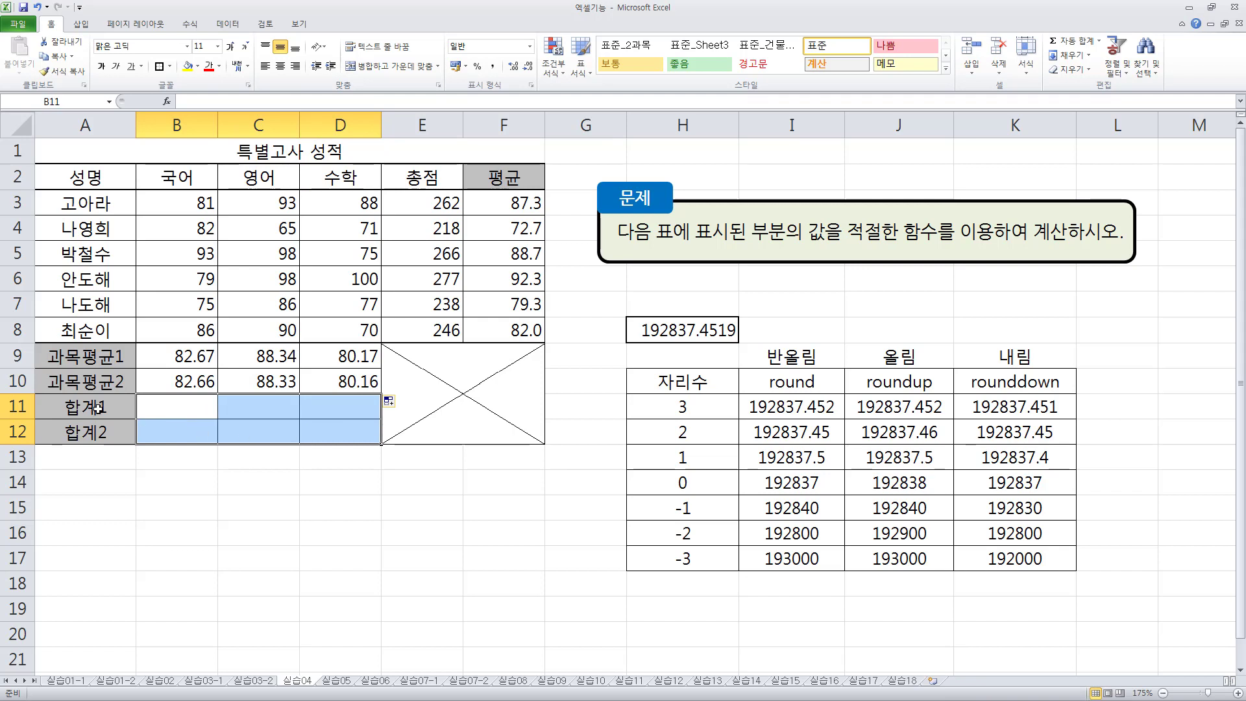
{"action": "left_click_drag", "start_coordinate": [115, 408], "coordinate": [314, 406]}
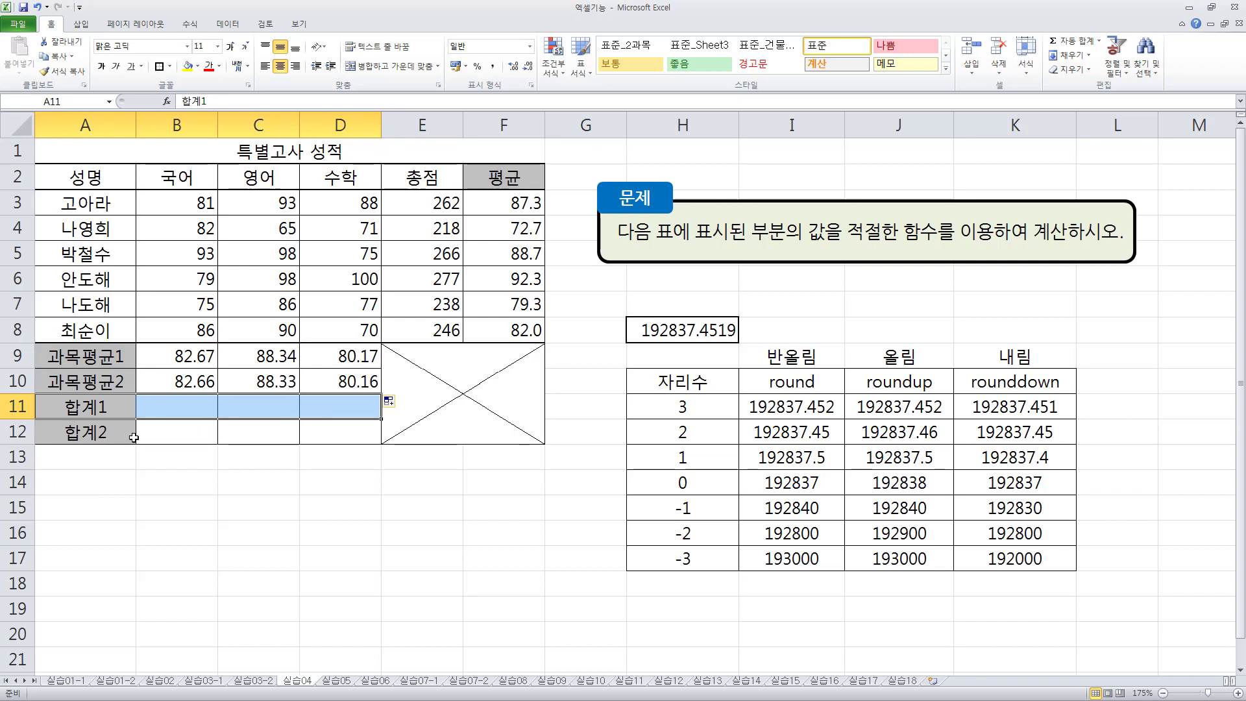
{"action": "left_click", "coordinate": [105, 435]}
{"action": "left_click_drag", "start_coordinate": [106, 435], "coordinate": [319, 438]}
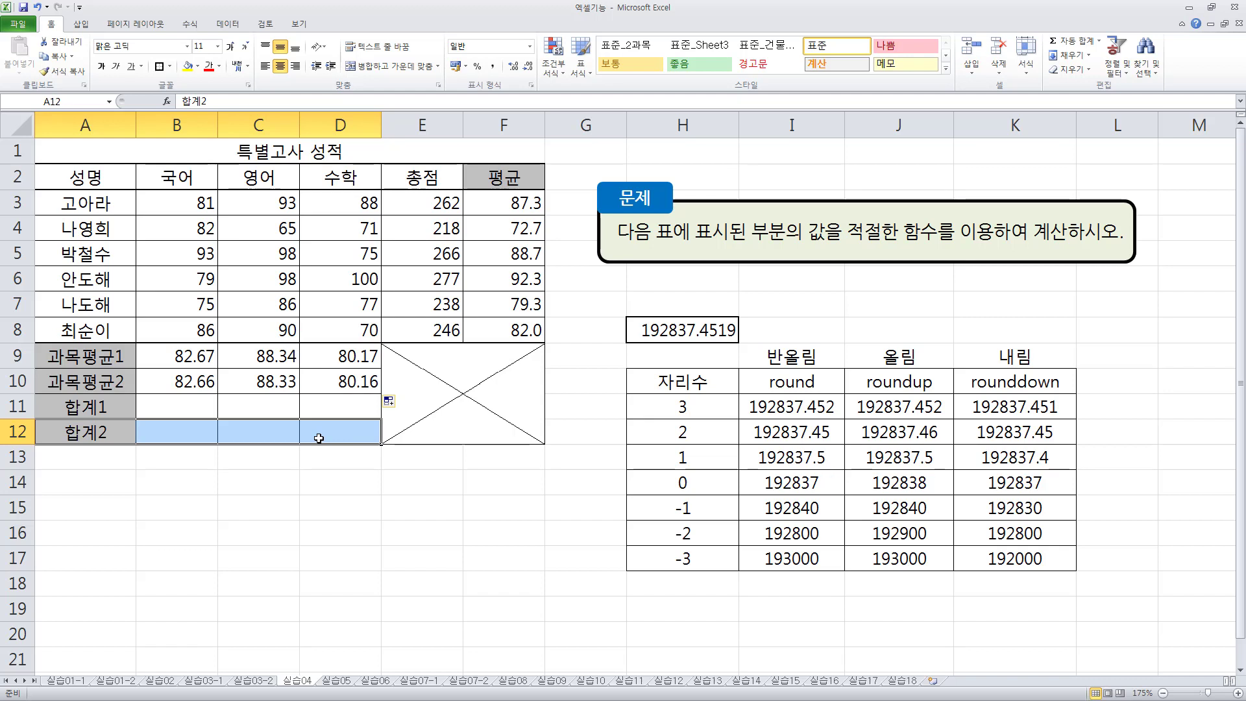
{"action": "key", "text": "Up"}
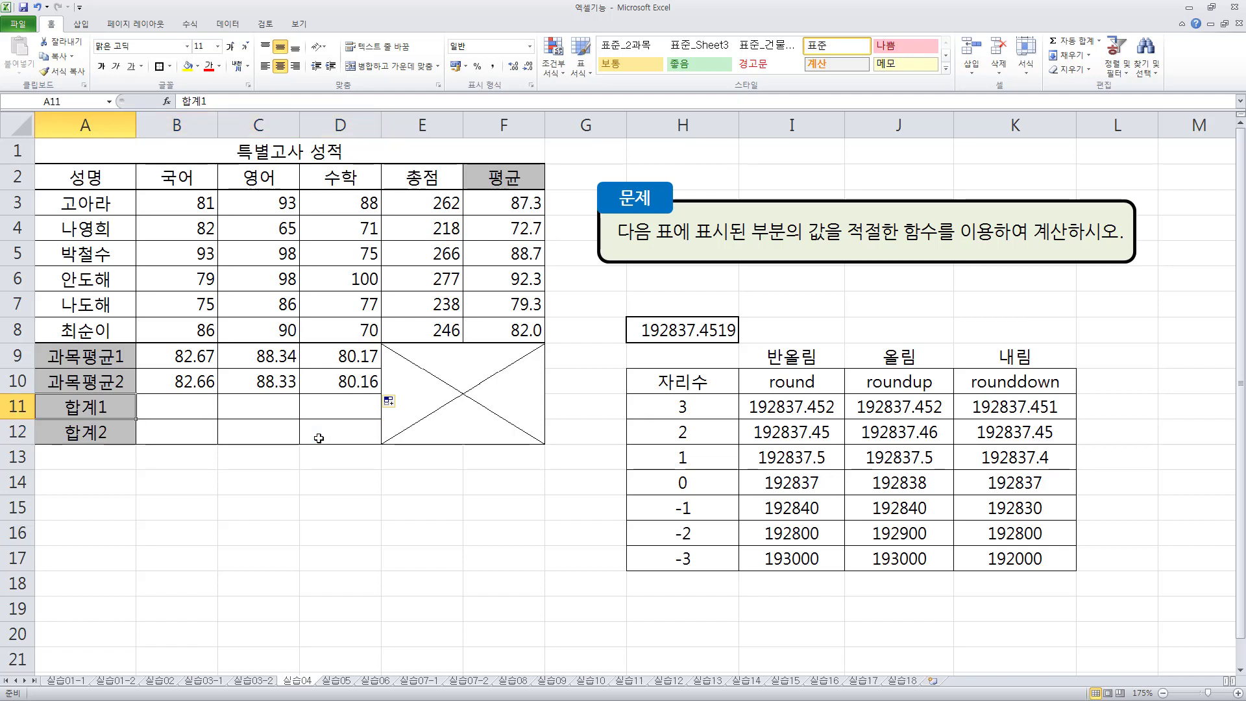
- Write the syntax note sumif(조건범위,"조건",계산범위) as plain text in cell A14 below the score table
{"action": "key", "text": "Down"}
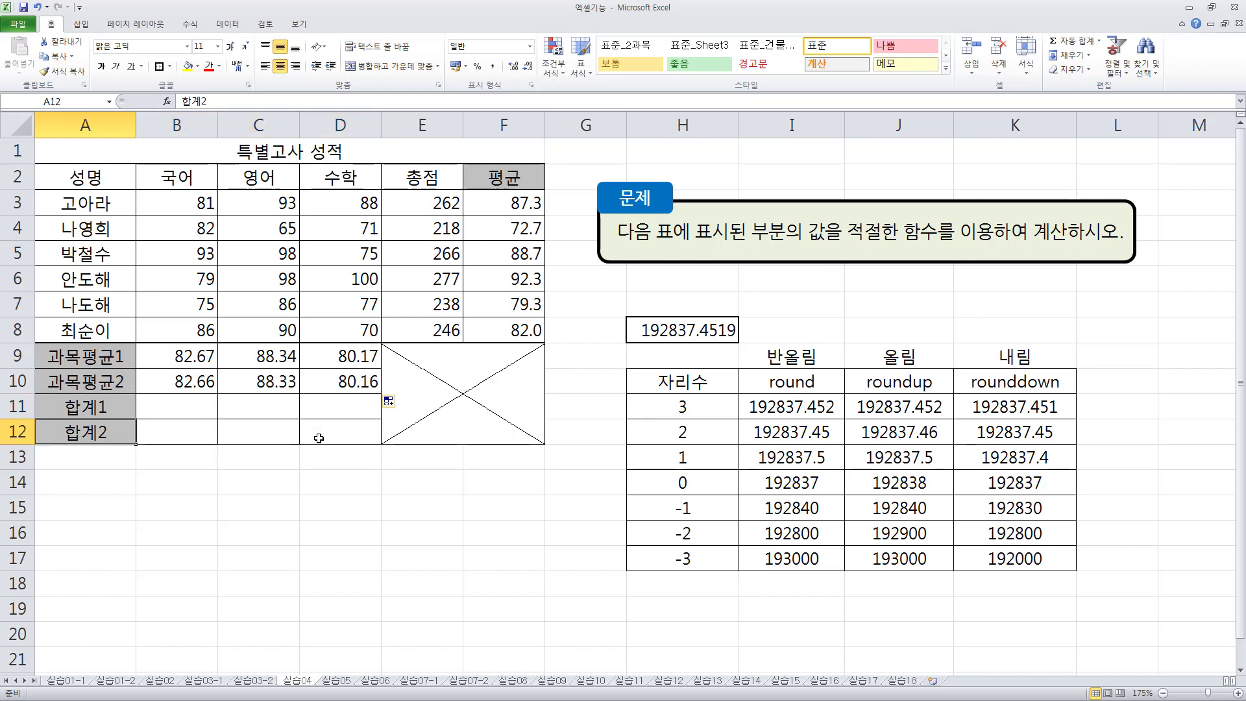
{"action": "key", "text": "Down"}
{"action": "key", "text": "Down"}
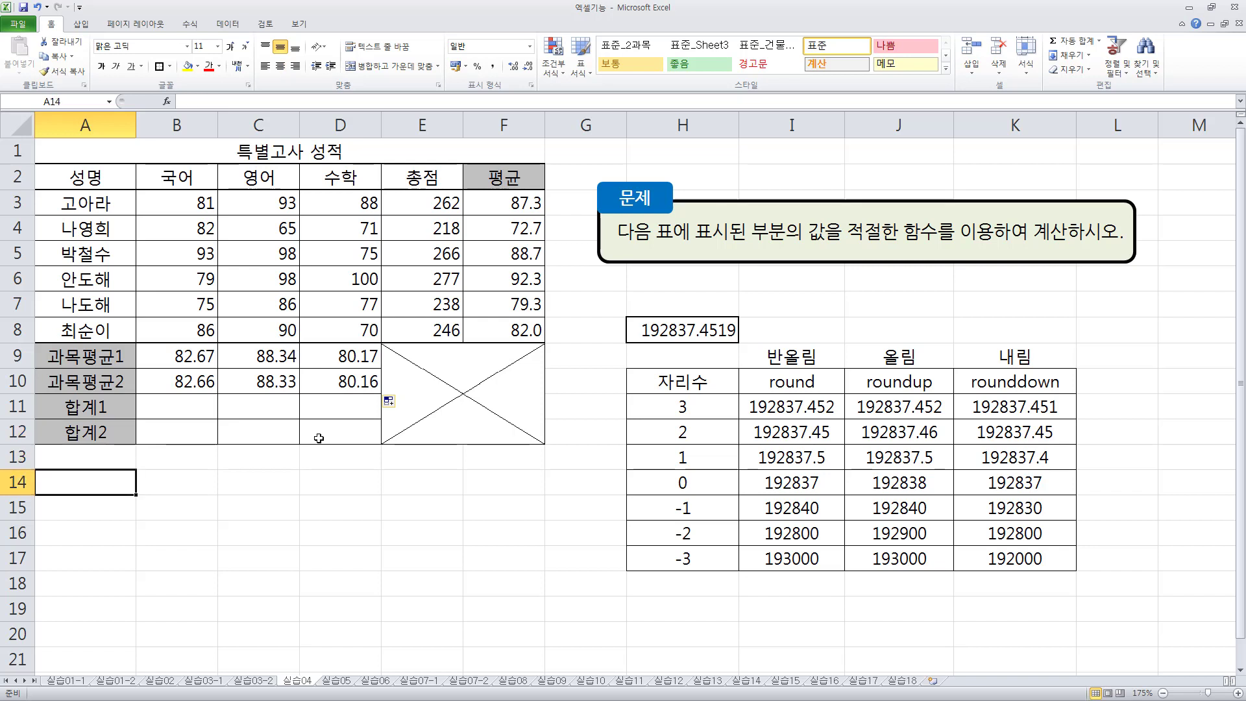
{"action": "type", "text": "sumif("}
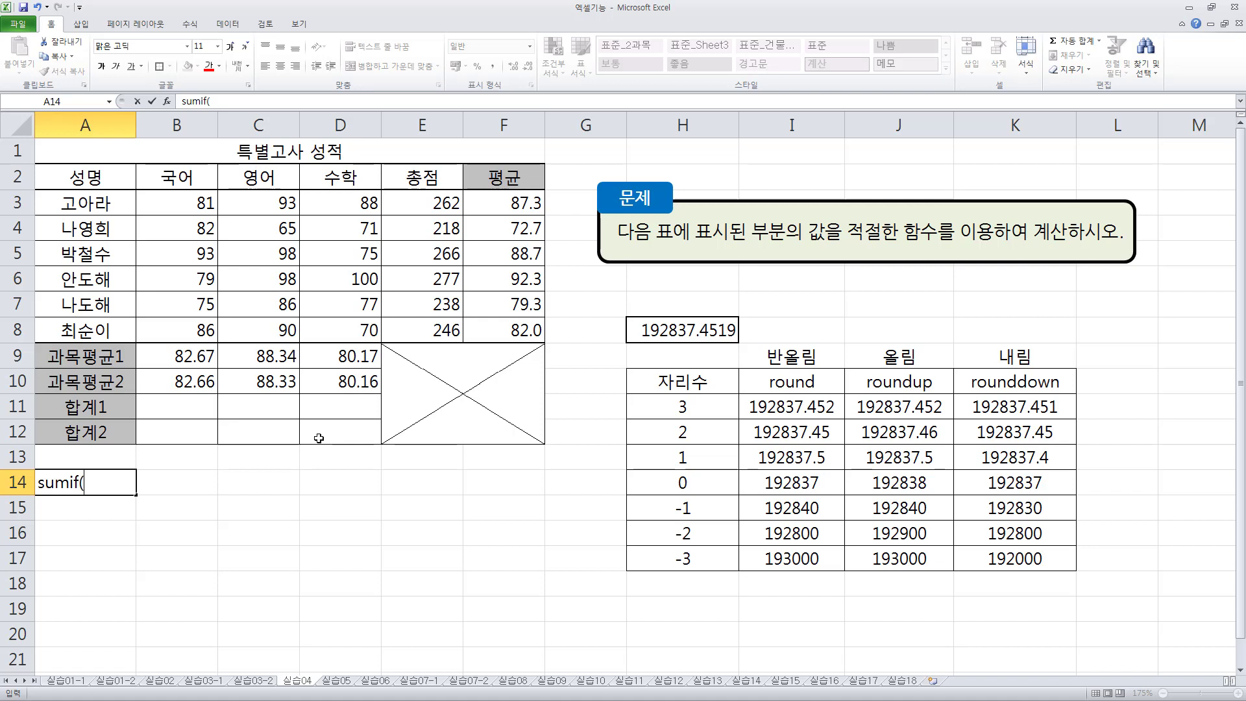
{"action": "type", "text": "조건범위"}
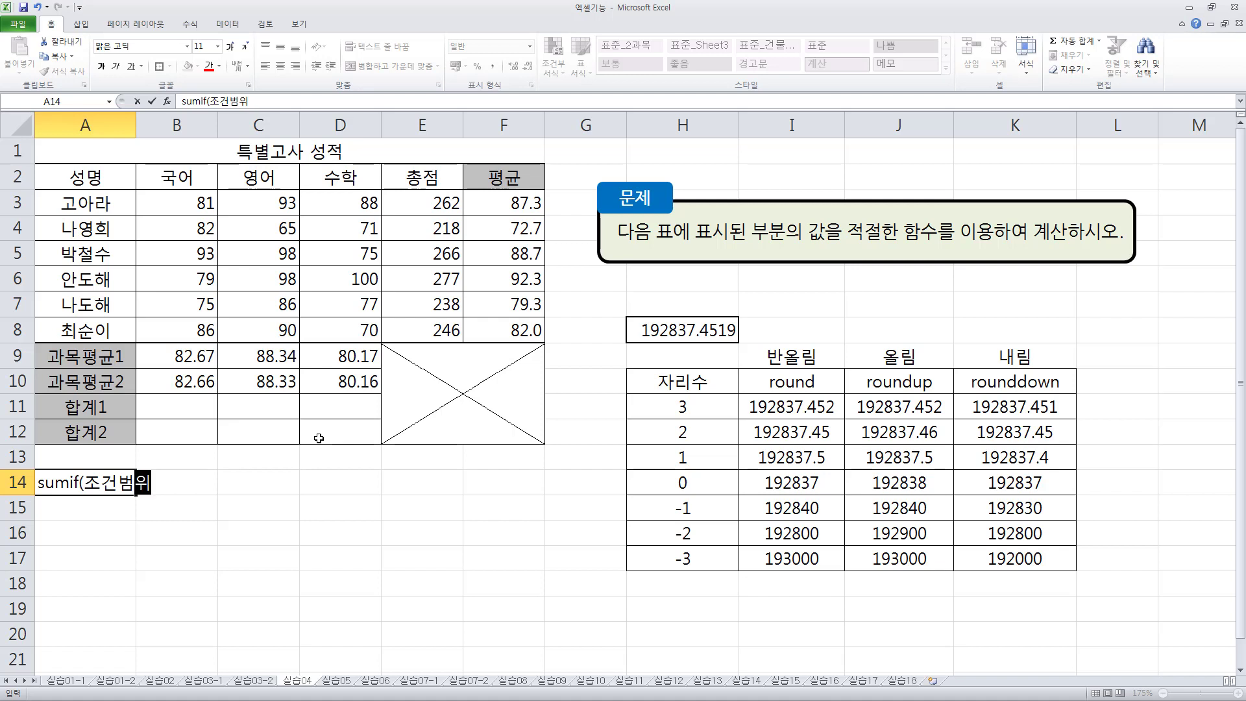
{"action": "type", "text": ",\"조건"}
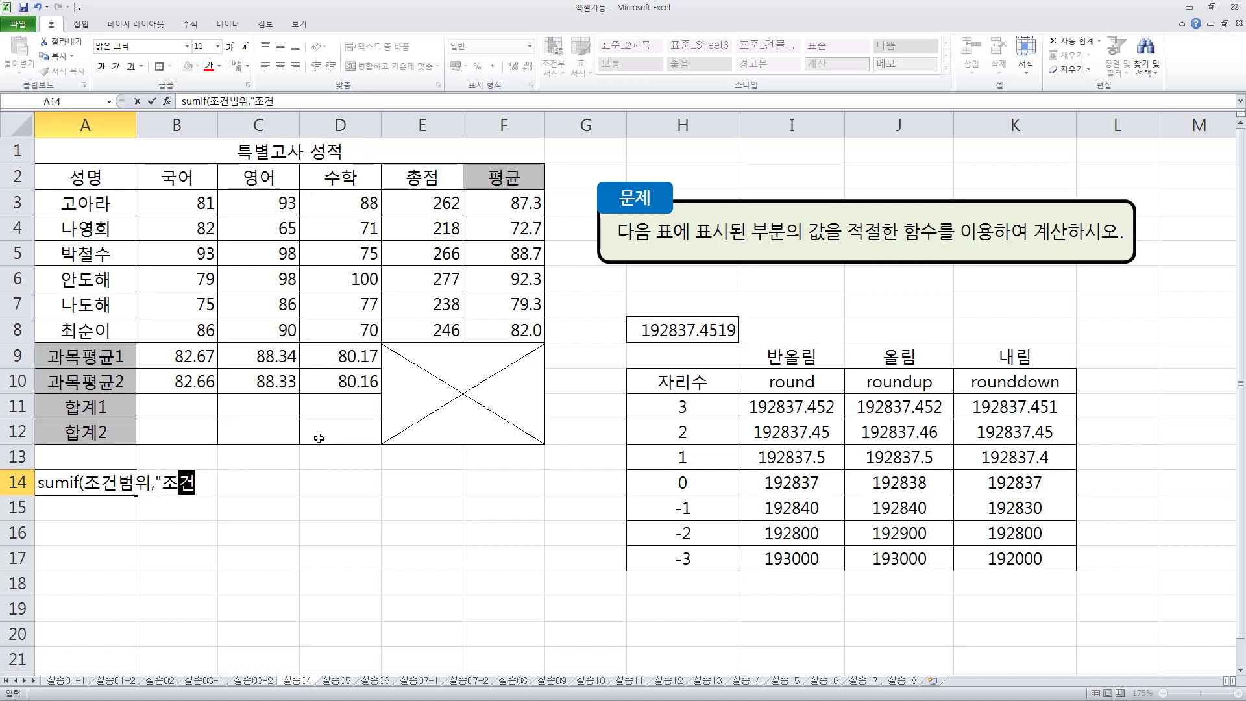
{"action": "type", "text": "\",계산범위)"}
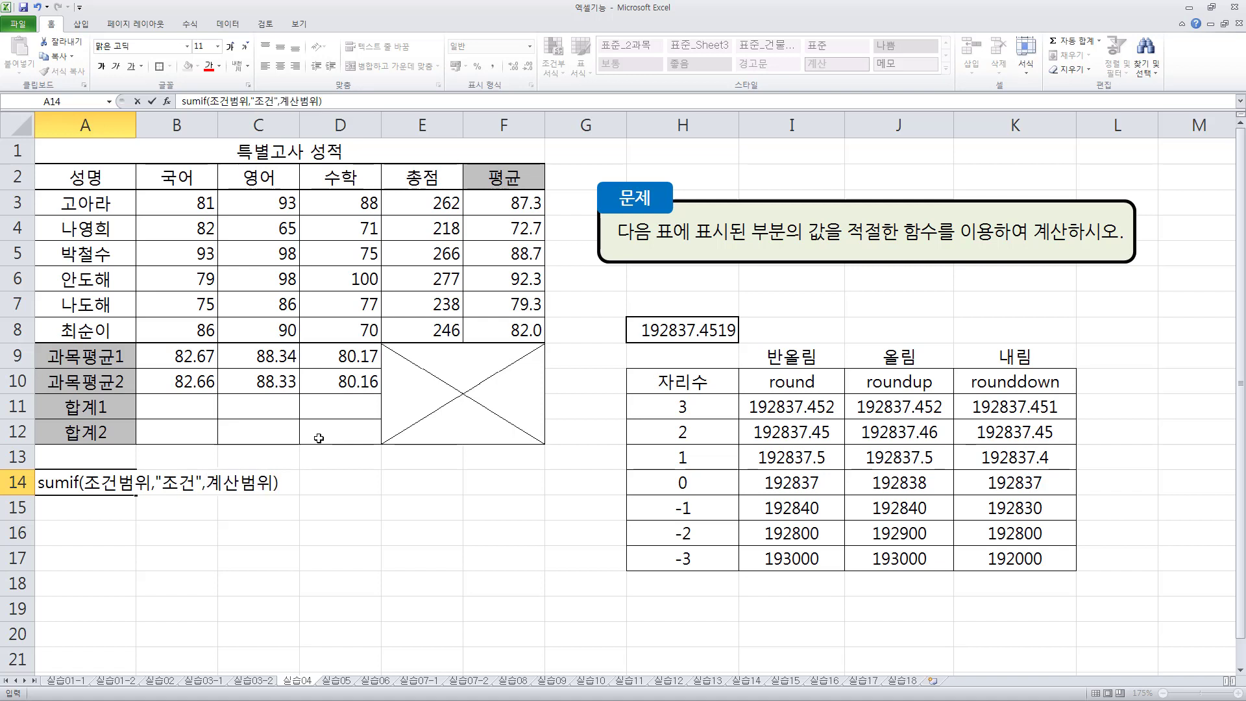
{"action": "key", "text": "Return"}
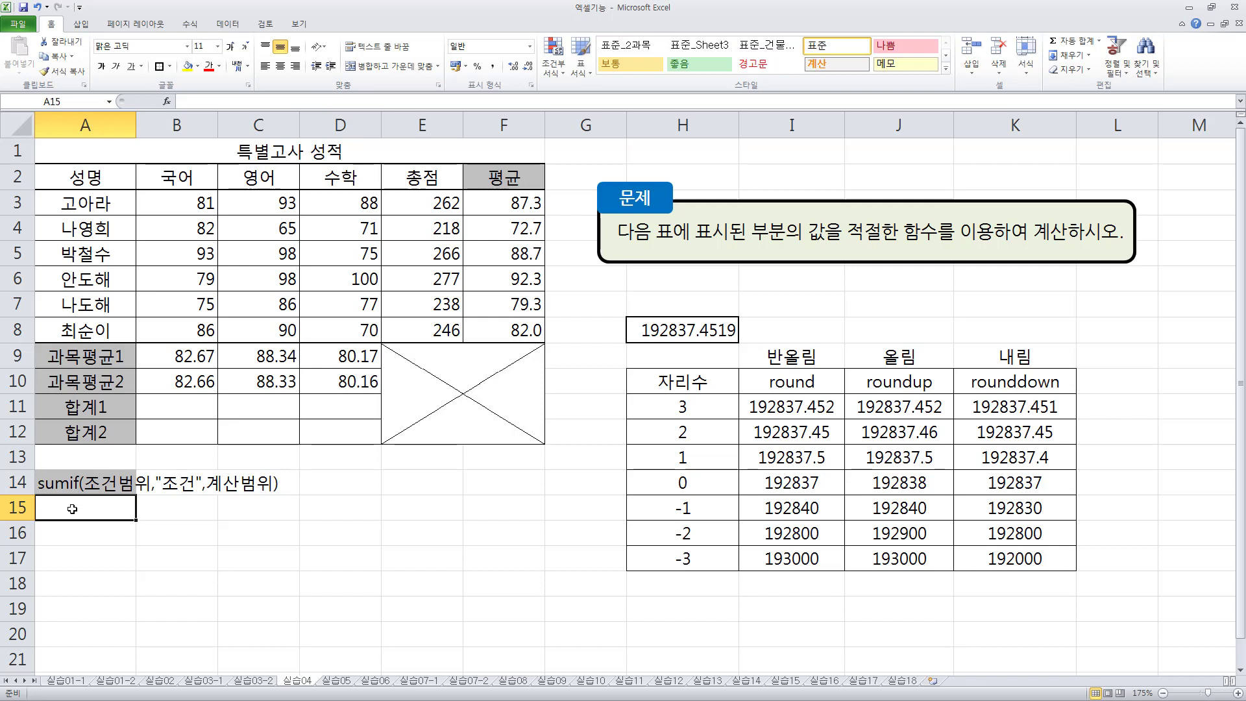
- Write the syntax note sumifs(계산범위,조건범위,"조건",조건범위,"조건") as plain text in cell A15
{"action": "type", "text": "sumifs"}
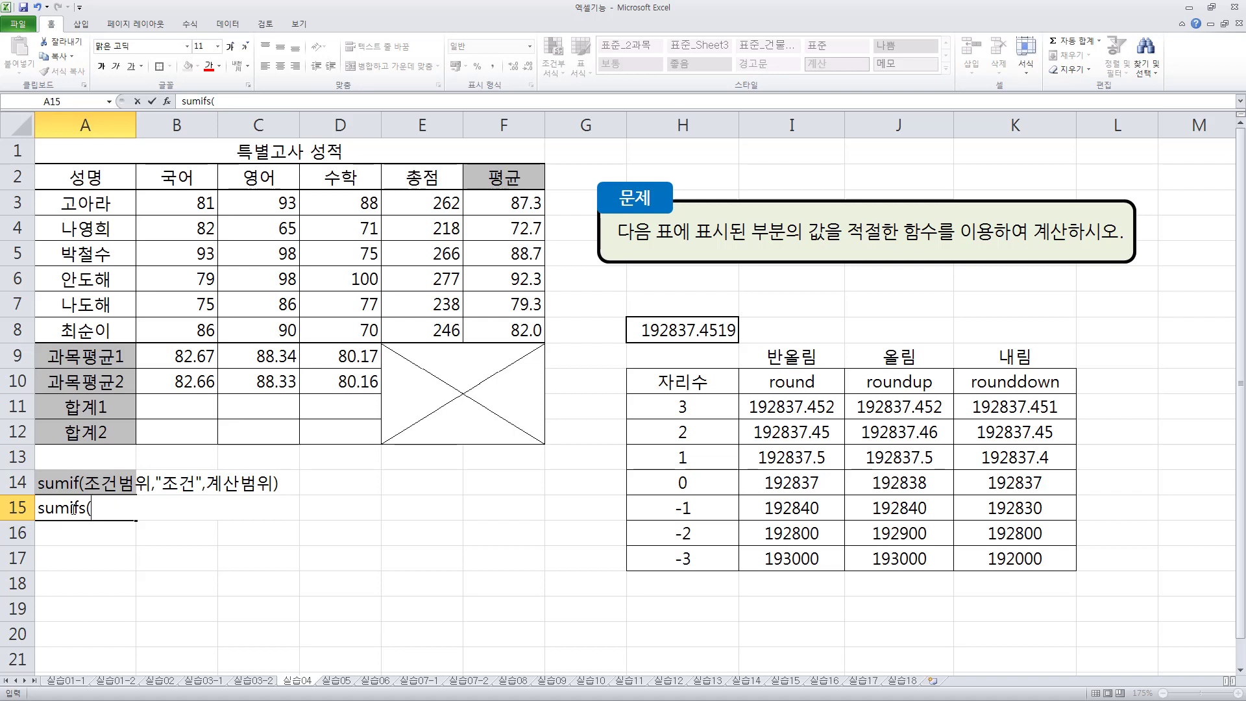
{"action": "type", "text": "(계"}
{"action": "type", "text": "산범위"}
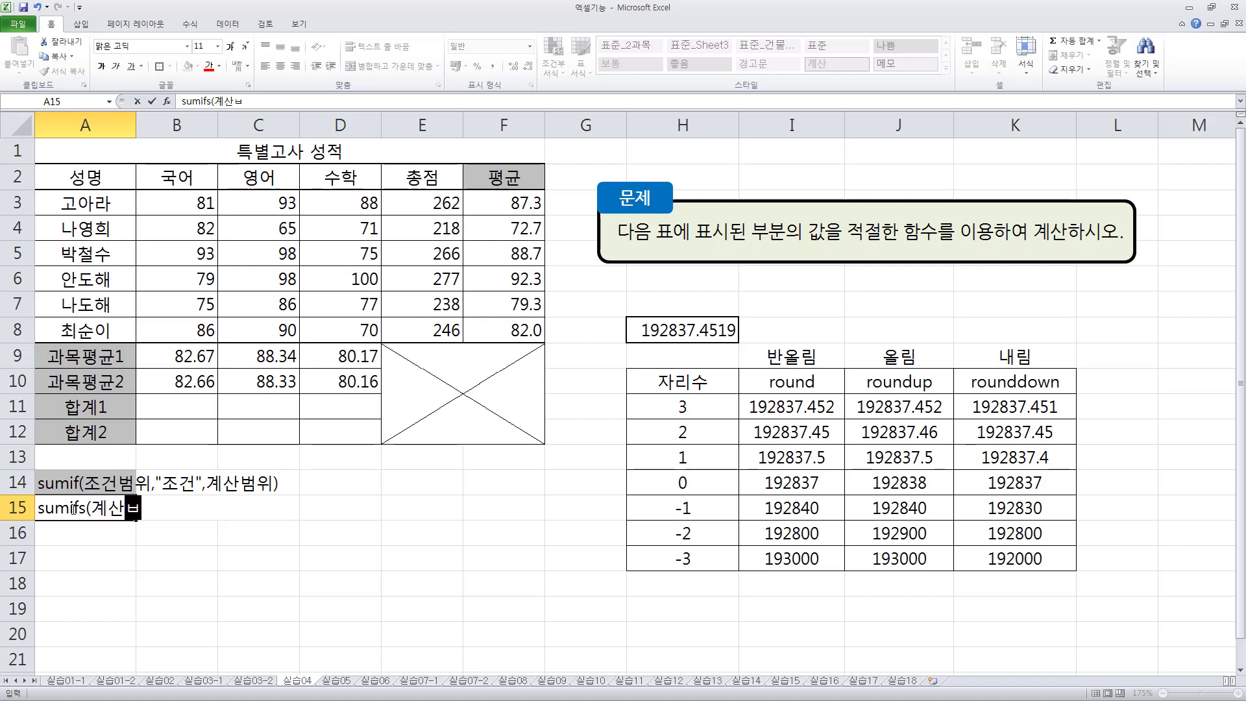
{"action": "type", "text": ","}
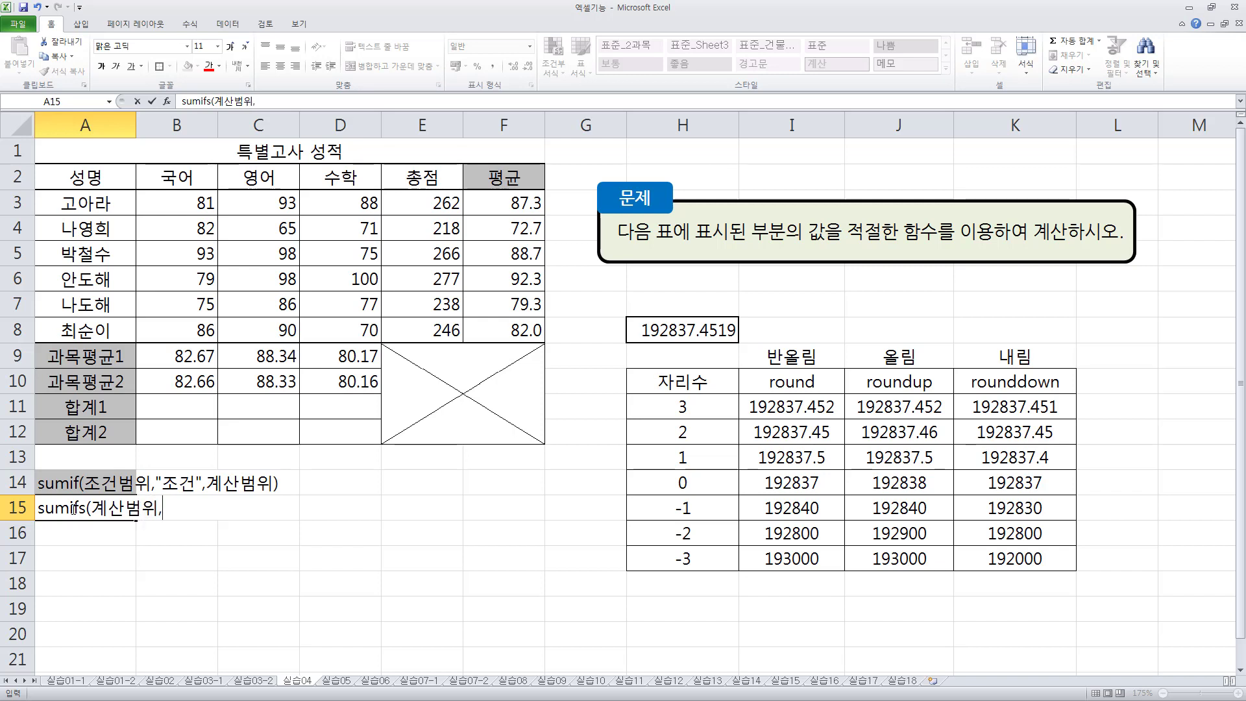
{"action": "type", "text": "조건"}
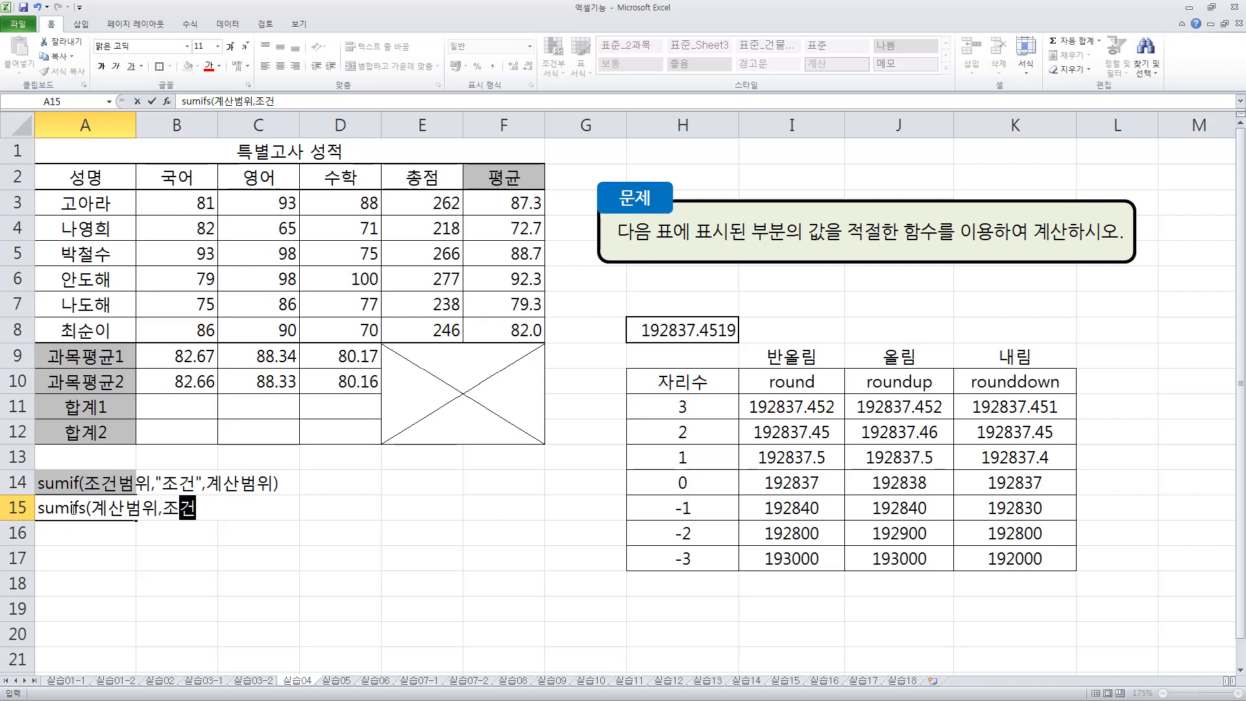
{"action": "type", "text": "범위,"}
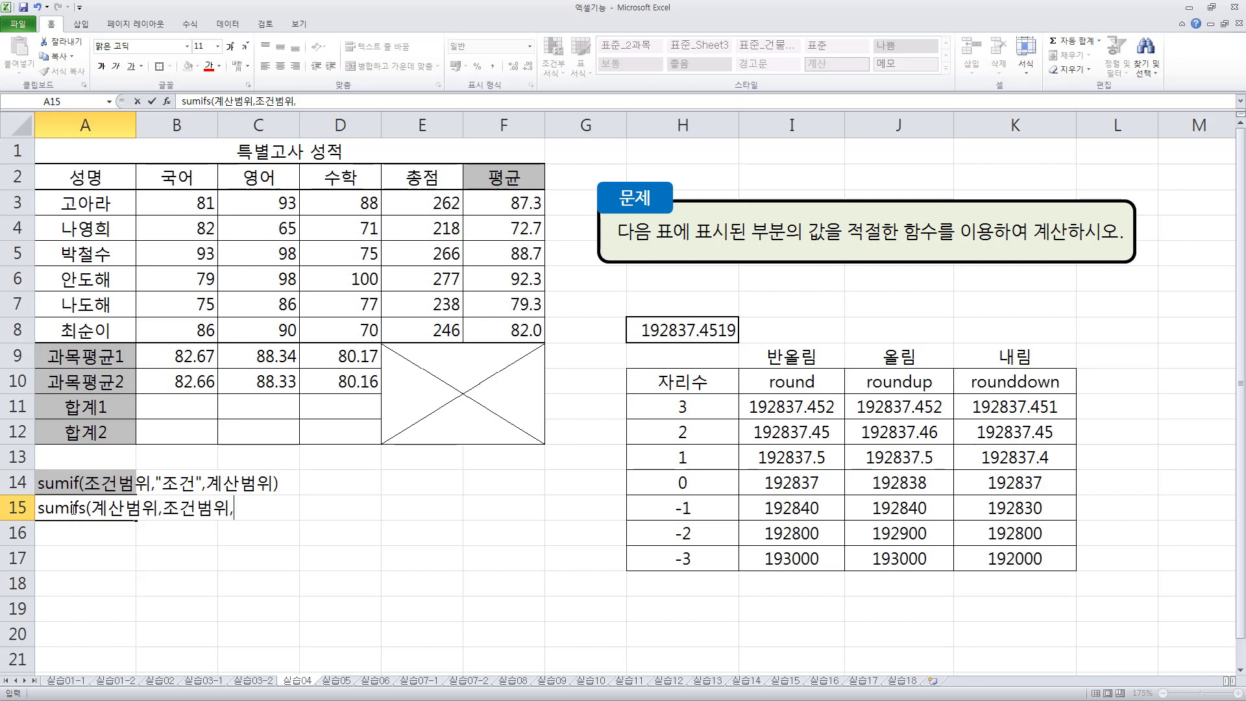
{"action": "type", "text": "\"조건\""}
{"action": "type", "text": ","}
{"action": "type", "text": "조건범"}
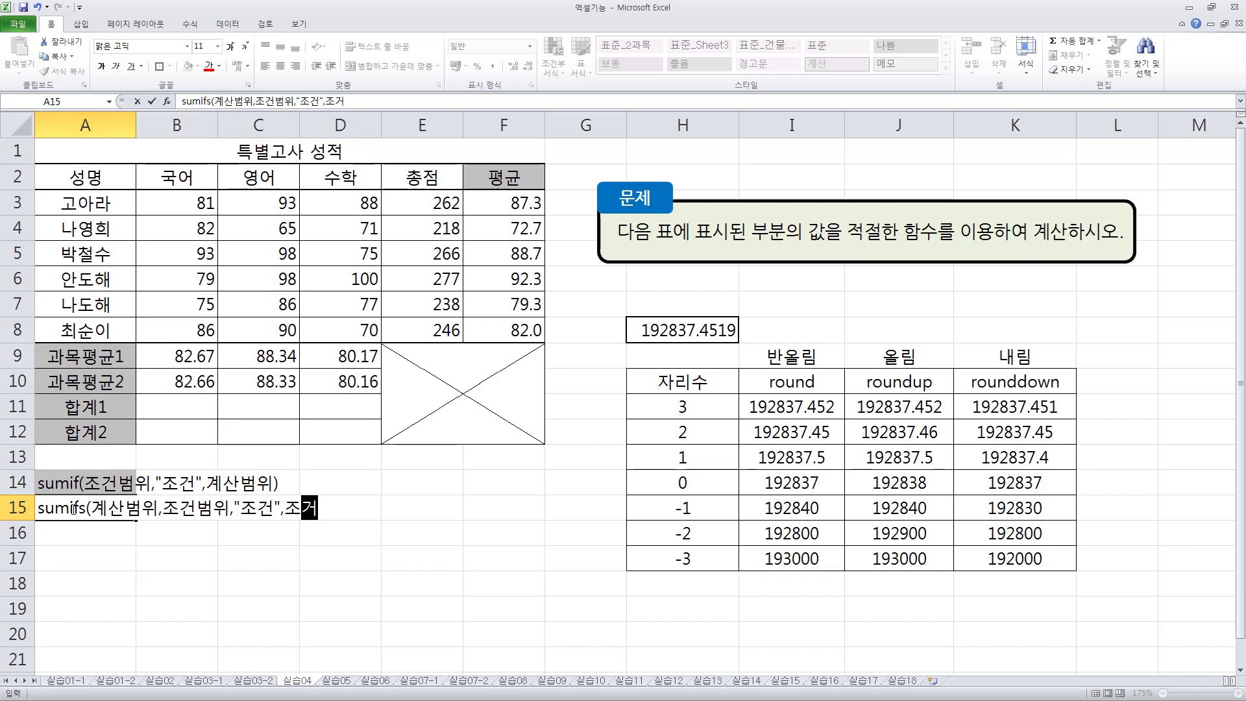
{"action": "type", "text": "위,"}
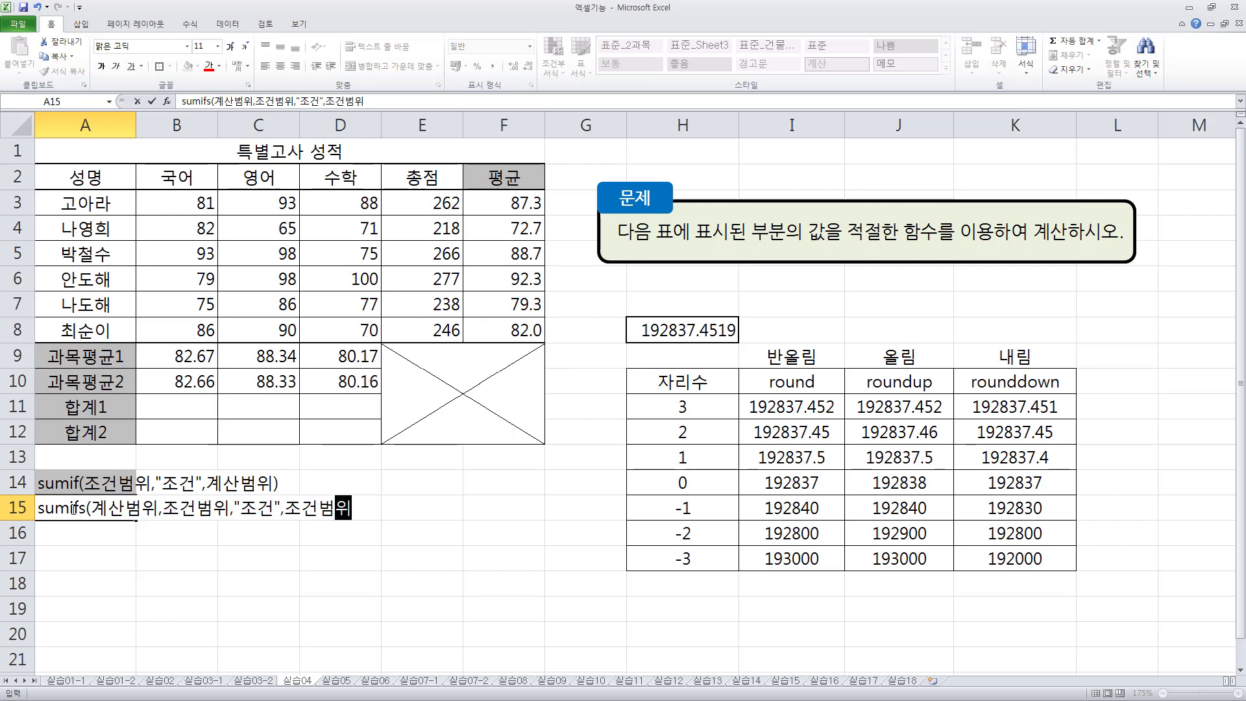
{"action": "type", "text": "\"조건"}
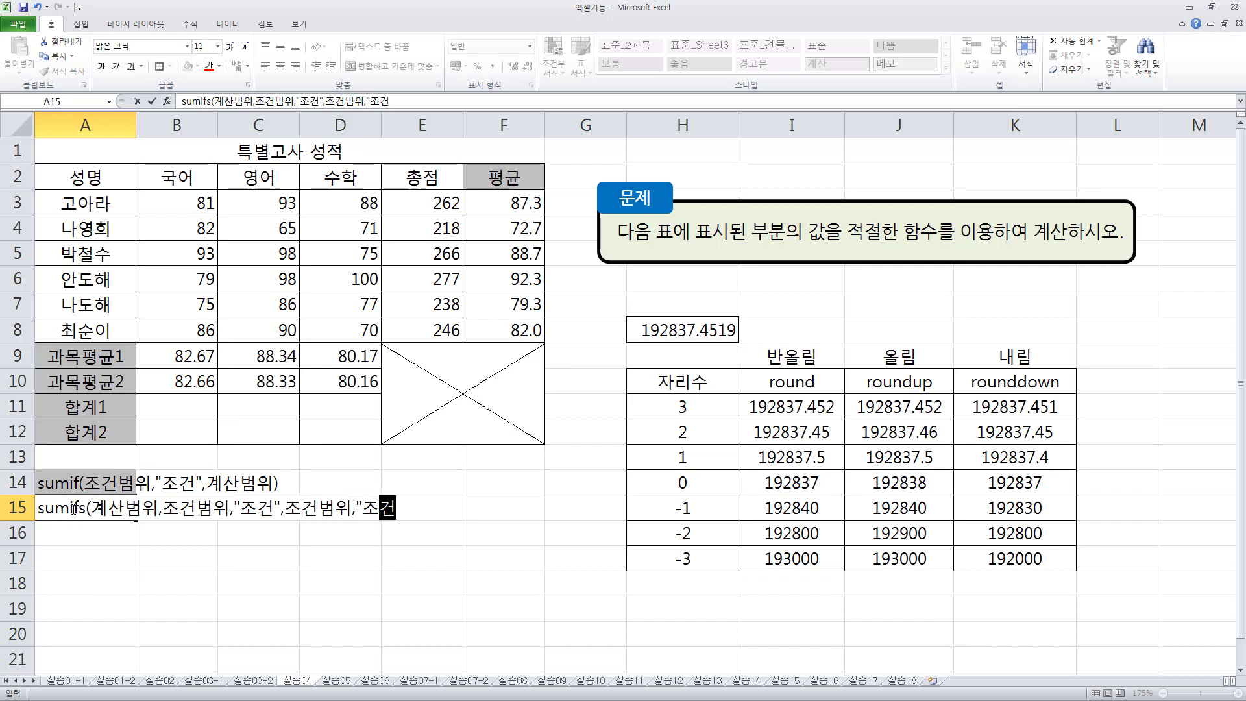
{"action": "type", "text": "\""}
{"action": "type", "text": "1"}
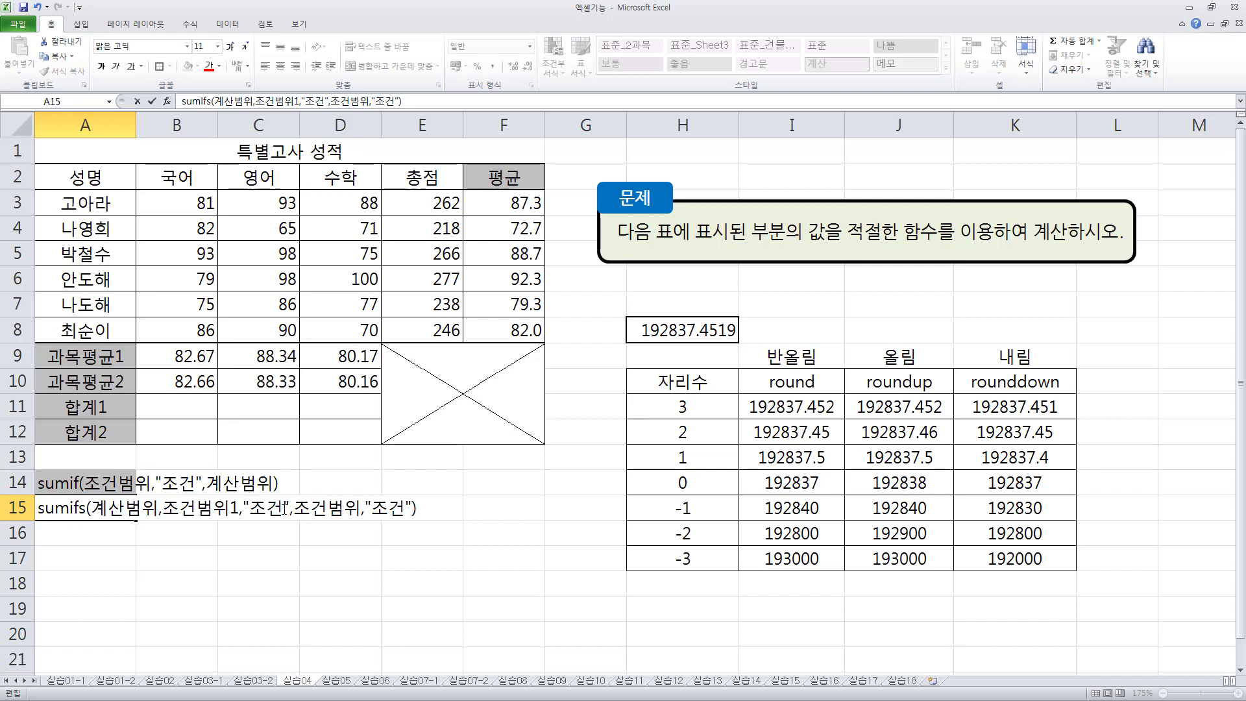
{"action": "type", "text": "1"}
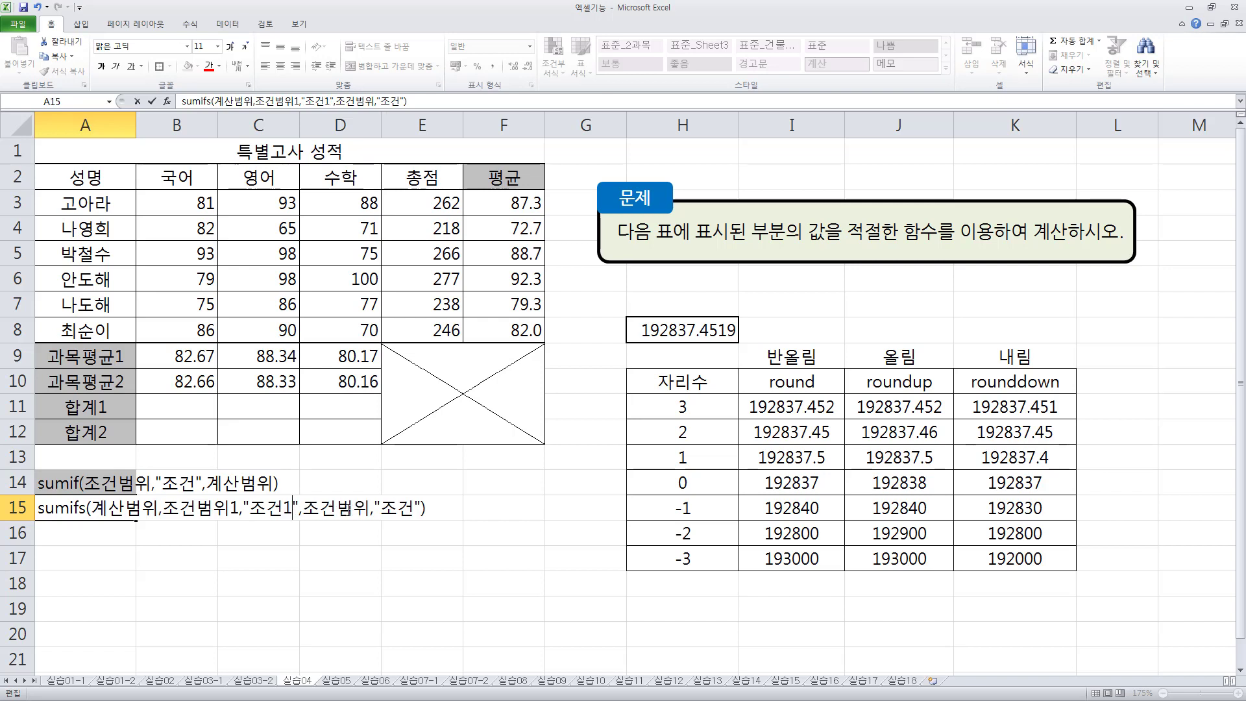
- Number the A15 note's arguments as 조건범위1, "조건1", 조건범위2 and "조건2", and left-align the cell
{"action": "left_click", "coordinate": [368, 511]}
{"action": "type", "text": "2,\"조건"}
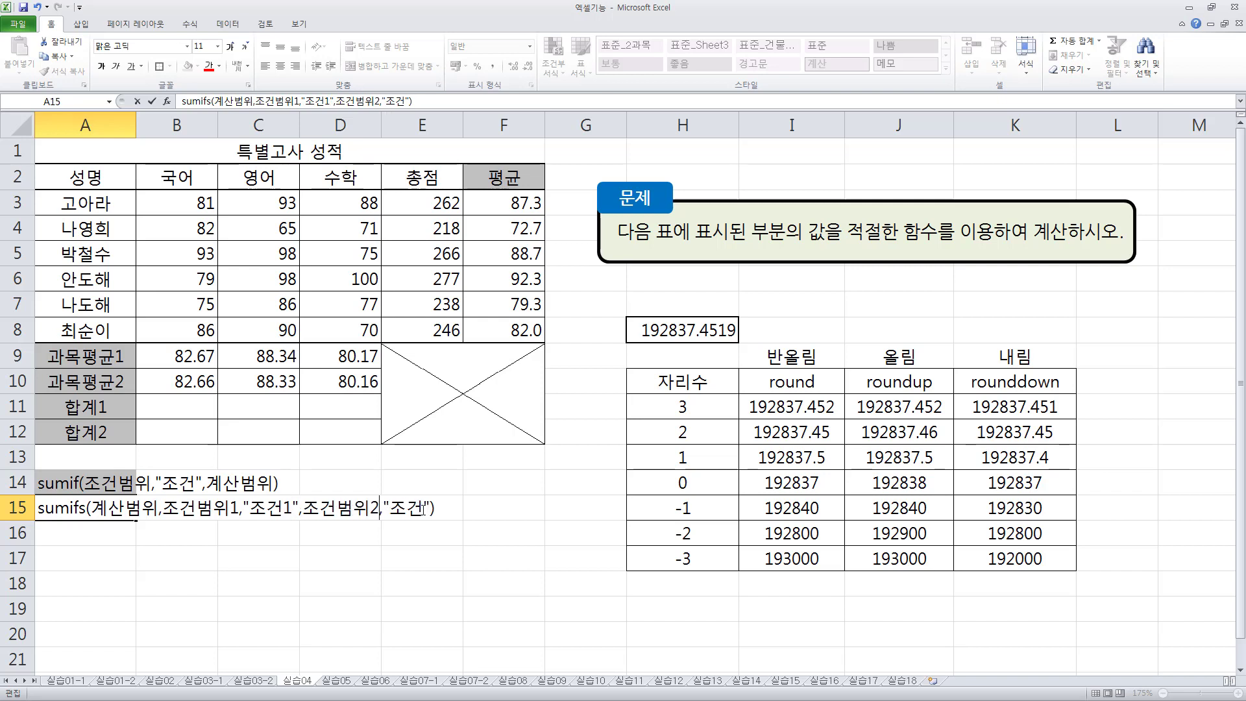
{"action": "type", "text": "2"}
{"action": "key", "text": "Return"}
{"action": "key", "text": "Up"}
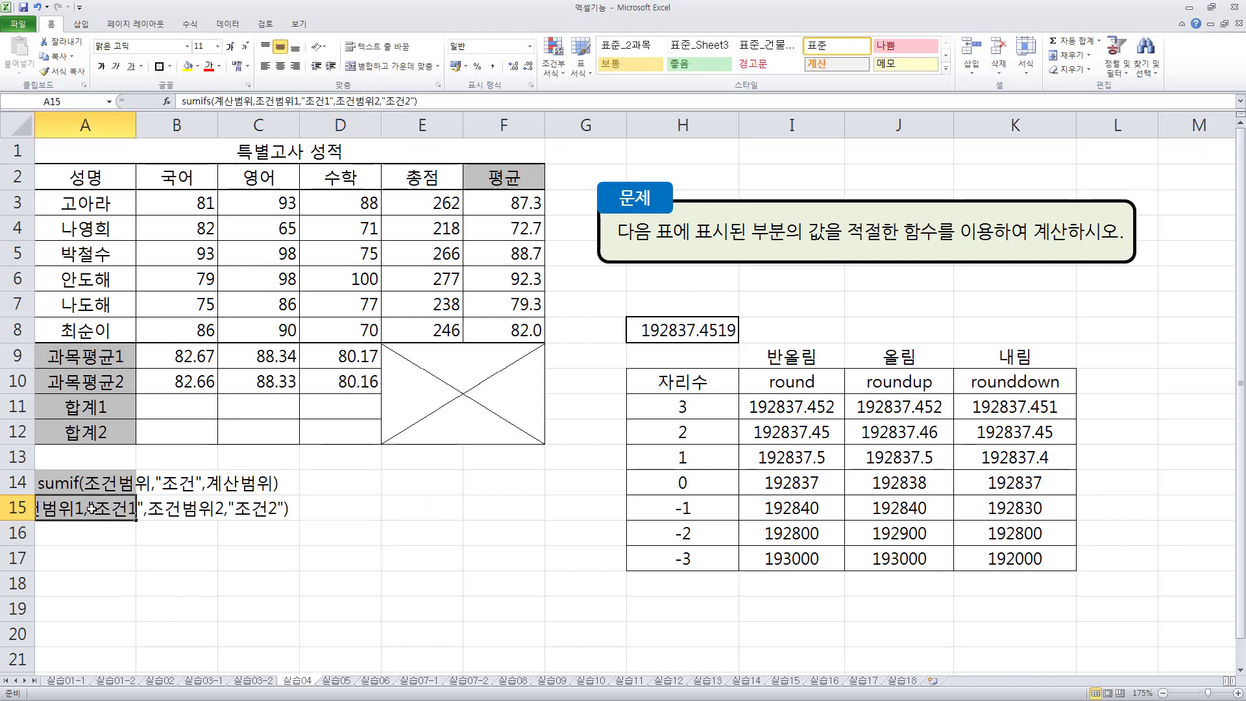
{"action": "left_click", "coordinate": [266, 66]}
{"action": "left_click", "coordinate": [230, 424]}
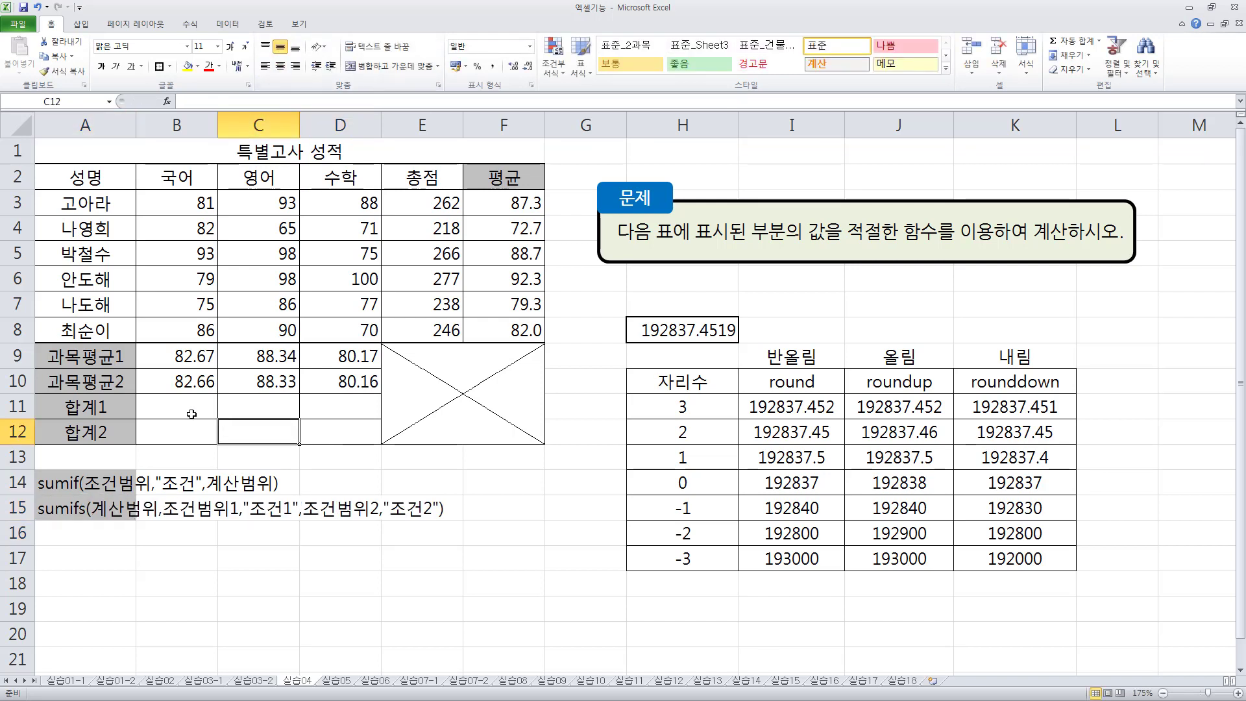
- Start a SUMIF formula in cell B11 of the 합계1 row with the 총점 scores E3:E8 as its condition range
{"action": "left_click", "coordinate": [185, 403]}
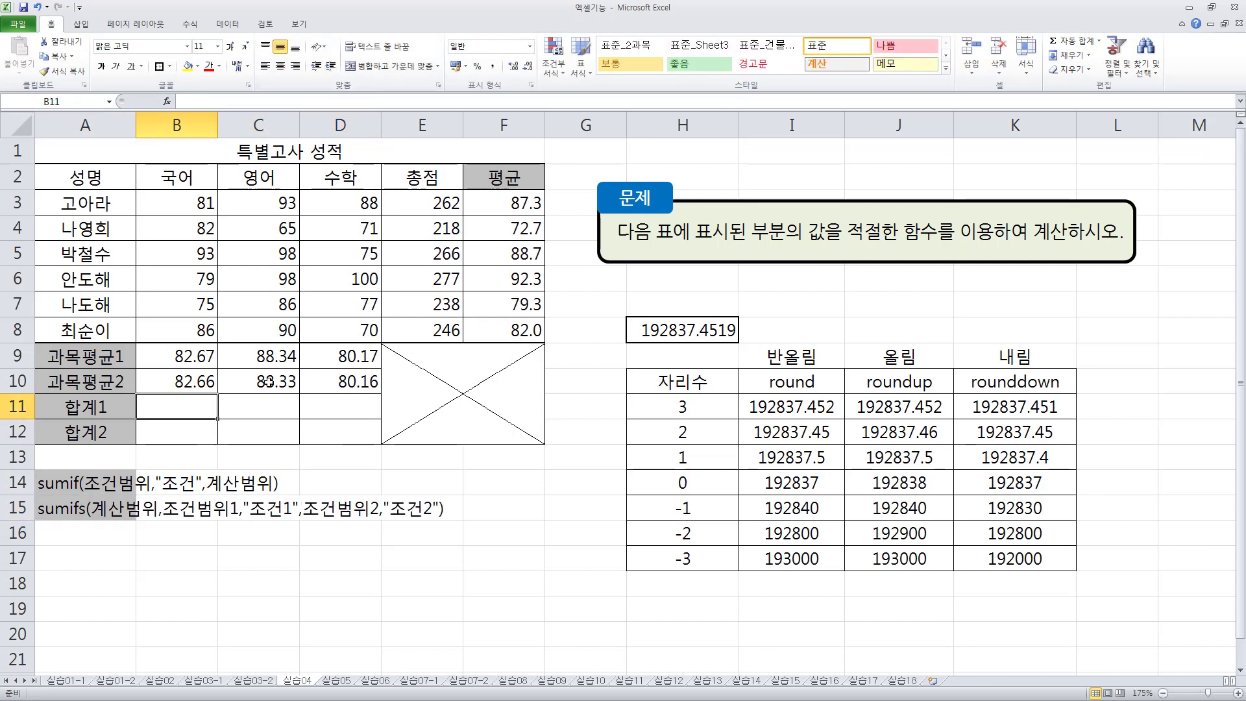
{"action": "type", "text": "="}
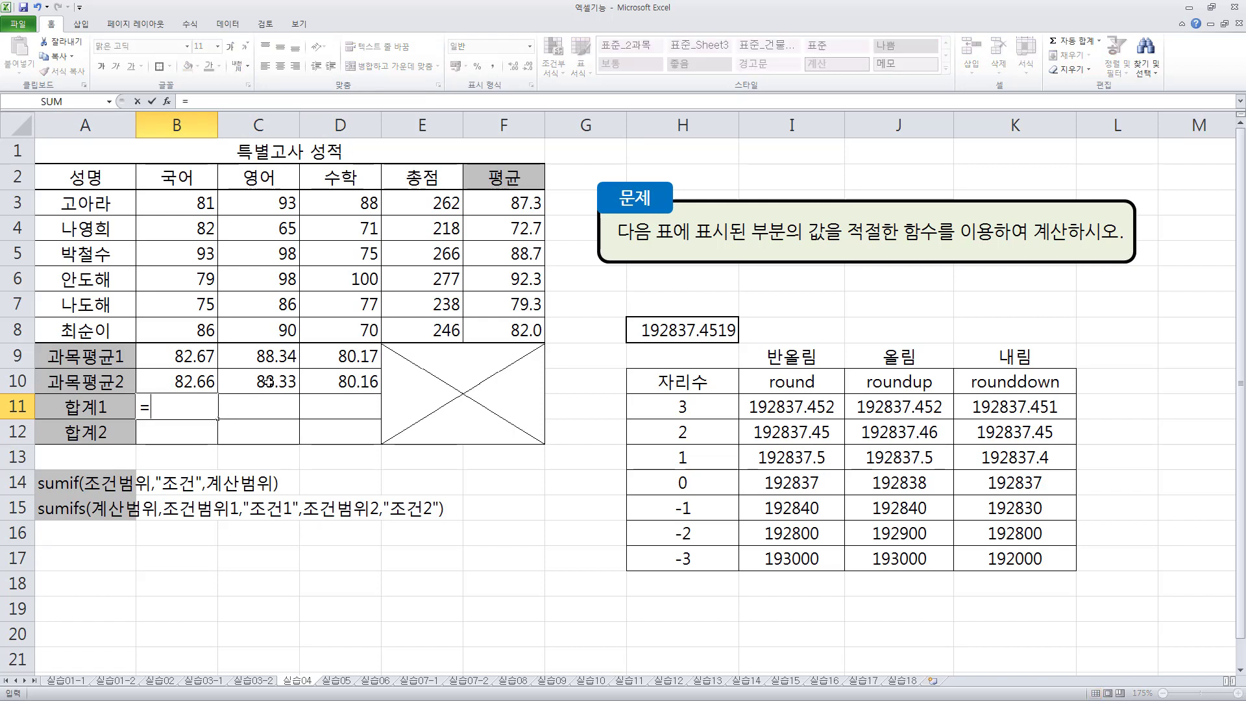
{"action": "type", "text": "녀ㅡㅑㄹ("}
{"action": "key", "text": "BackSpace"}
{"action": "key", "text": "BackSpace"}
{"action": "key", "text": "BackSpace"}
{"action": "key", "text": "BackSpace"}
{"action": "key", "text": "Hangul"}
{"action": "type", "text": "sumif("}
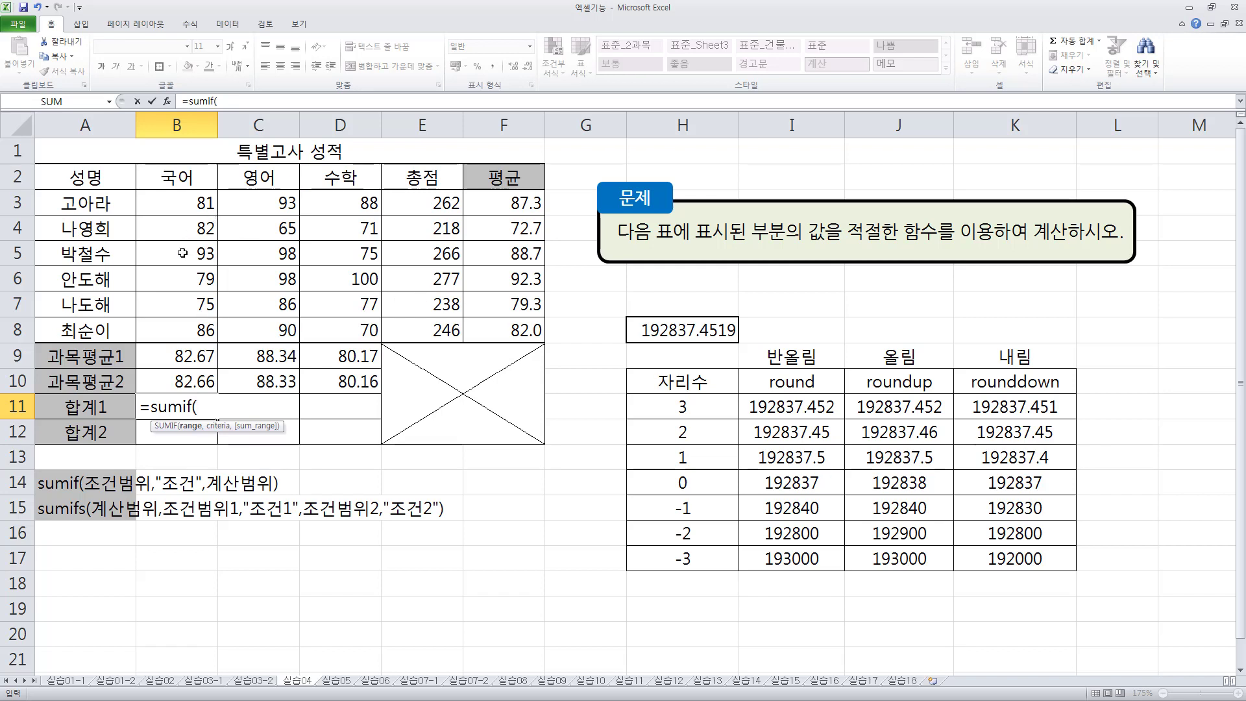
{"action": "left_click_drag", "start_coordinate": [428, 198], "coordinate": [384, 319]}
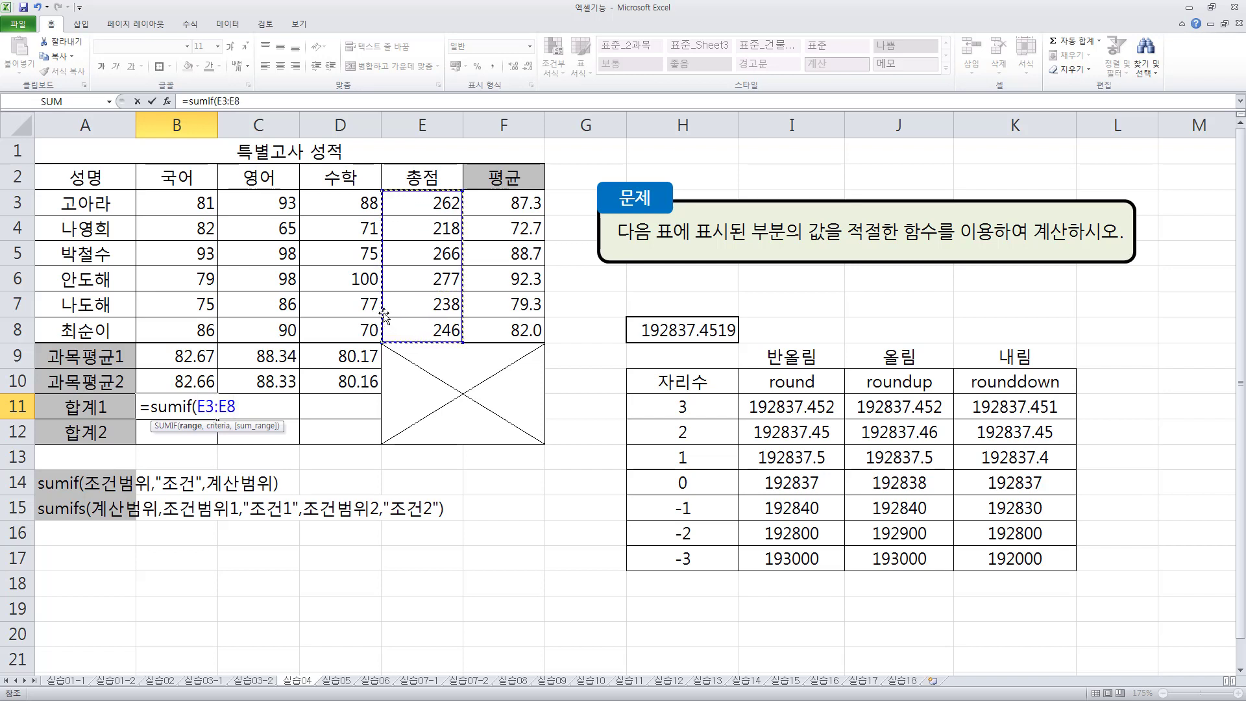
{"action": "type", "text": ","}
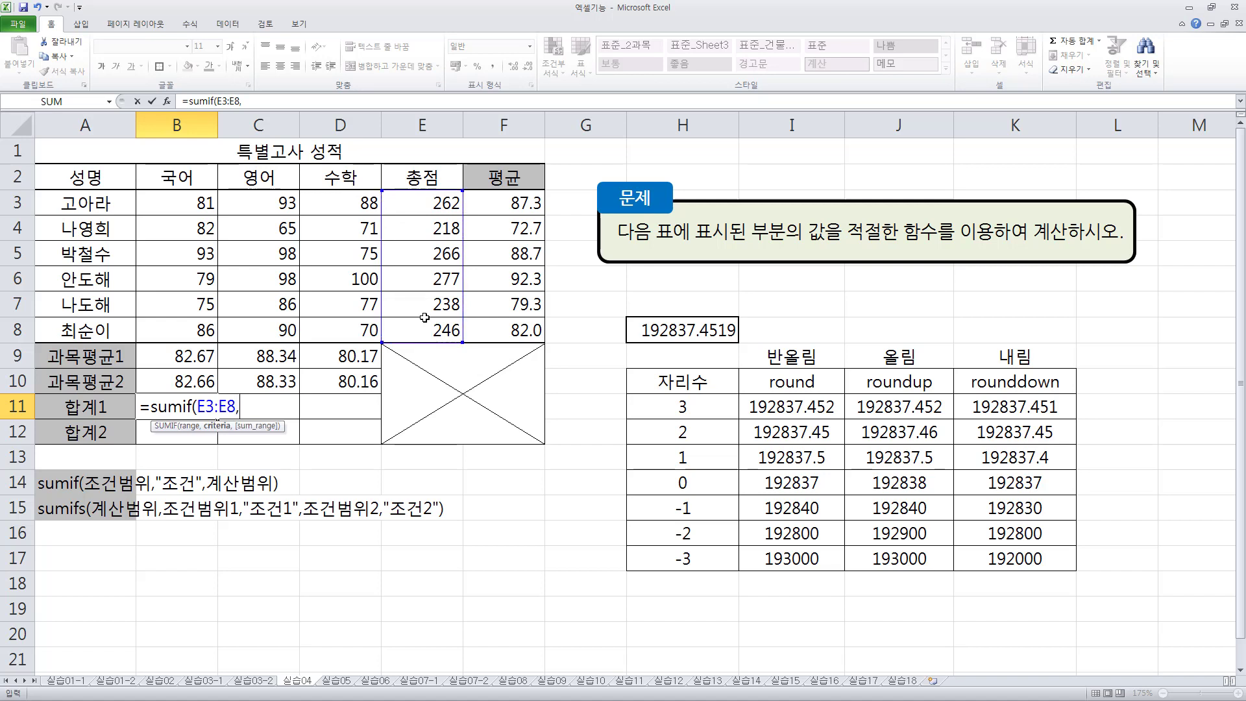
{"action": "type", "text": "\">=250\","}
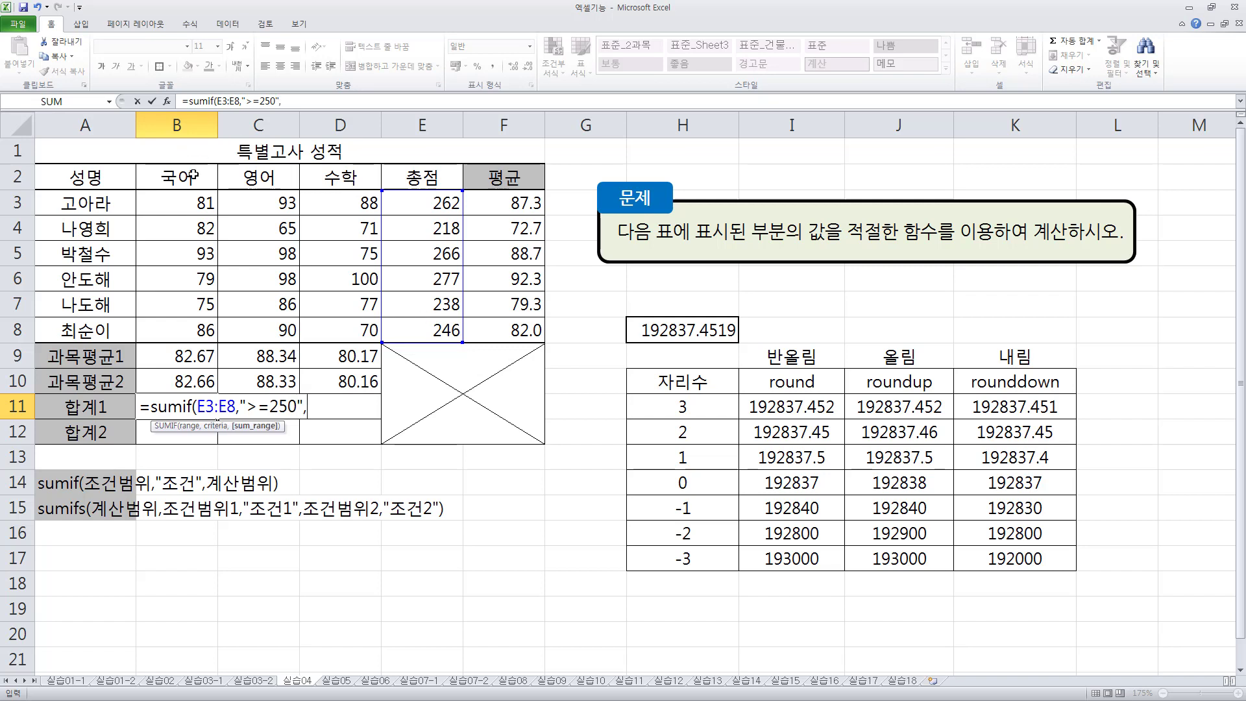
- Complete B11's SUMIF formula with the criterion ">=250" and the 국어 scores B3:B8 as the sum range
{"action": "left_click_drag", "start_coordinate": [190, 203], "coordinate": [203, 320]}
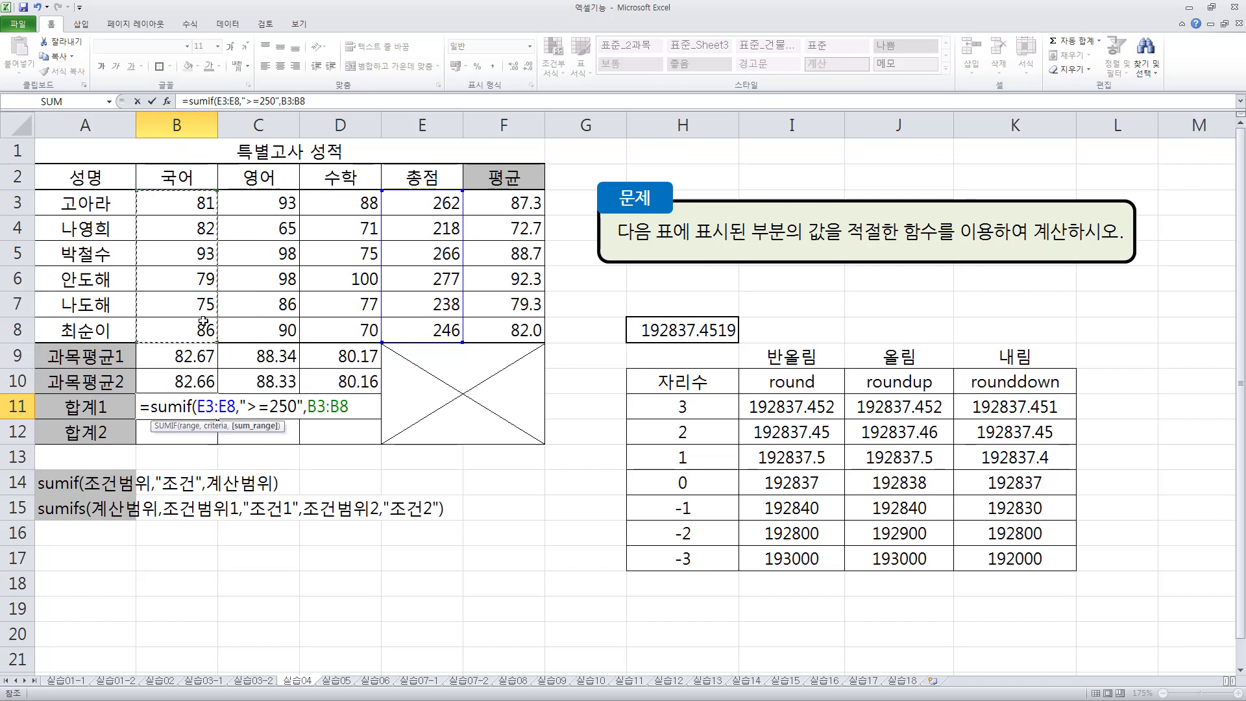
{"action": "type", "text": ")"}
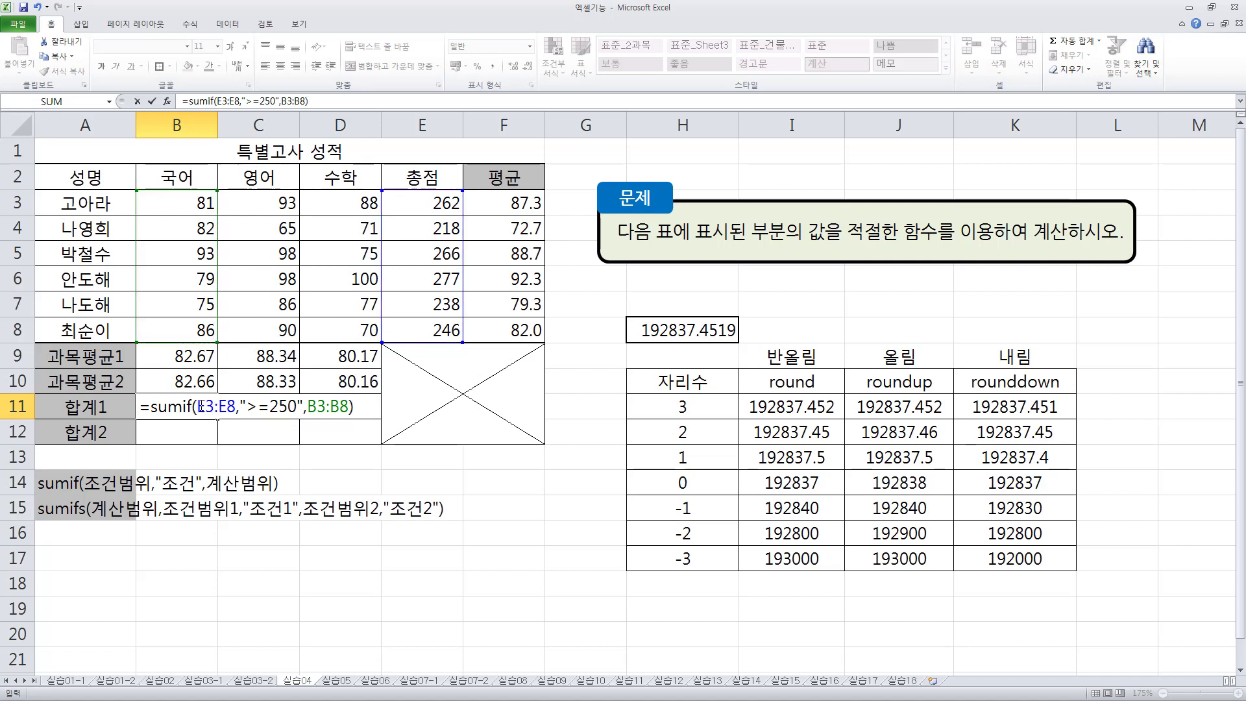
{"action": "left_click_drag", "start_coordinate": [199, 406], "coordinate": [296, 407]}
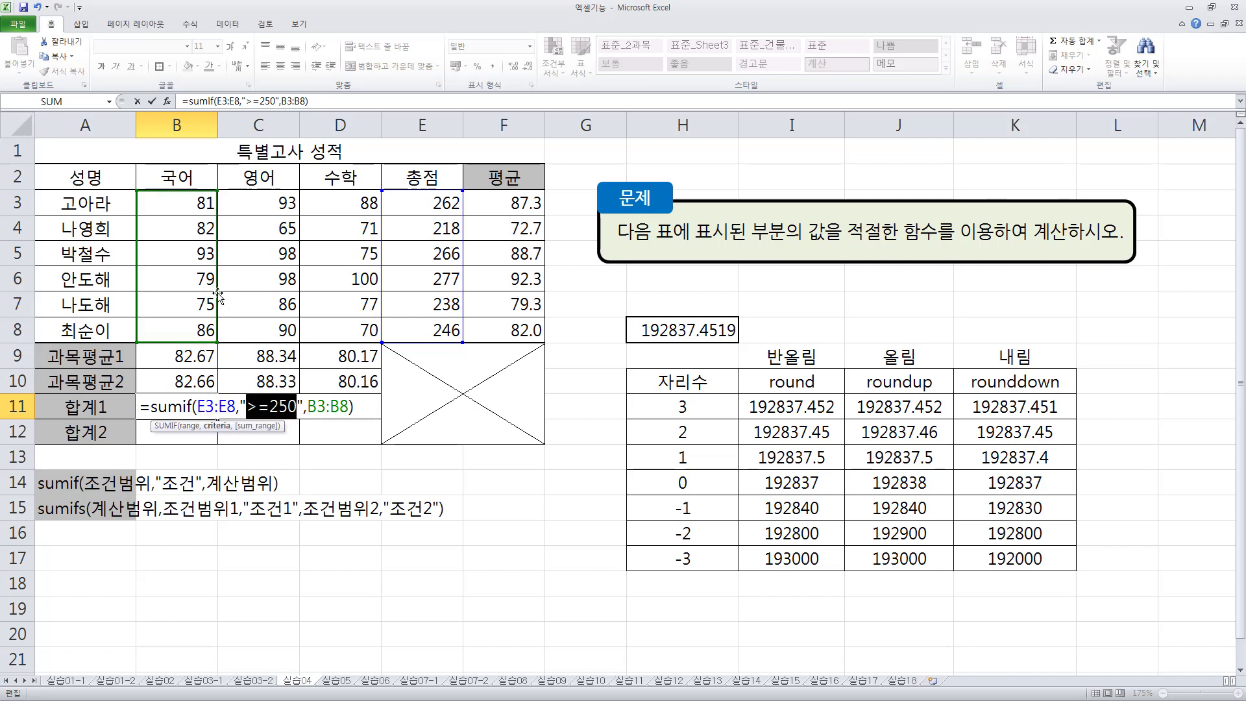
{"action": "left_click_drag", "start_coordinate": [307, 406], "coordinate": [350, 406]}
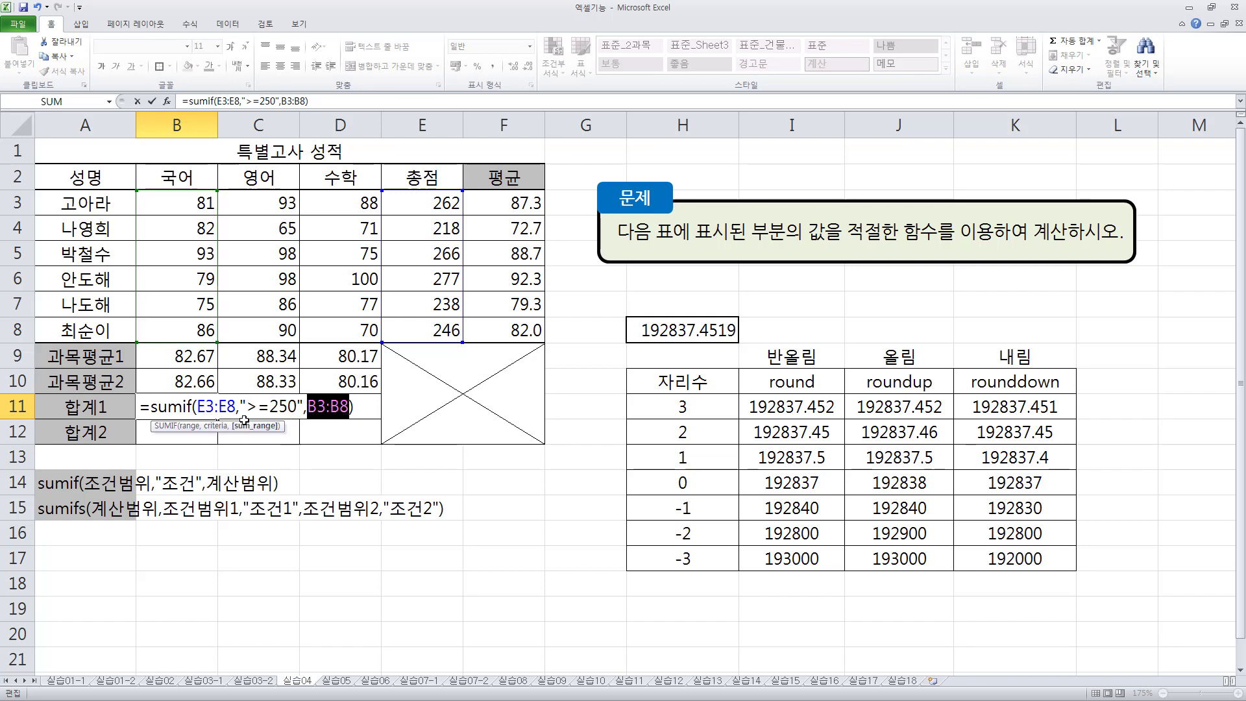
{"action": "key", "text": "Return"}
- Commit the SUMIF formula in B11 and reopen it briefly to review its arguments
{"action": "left_click", "coordinate": [209, 412]}
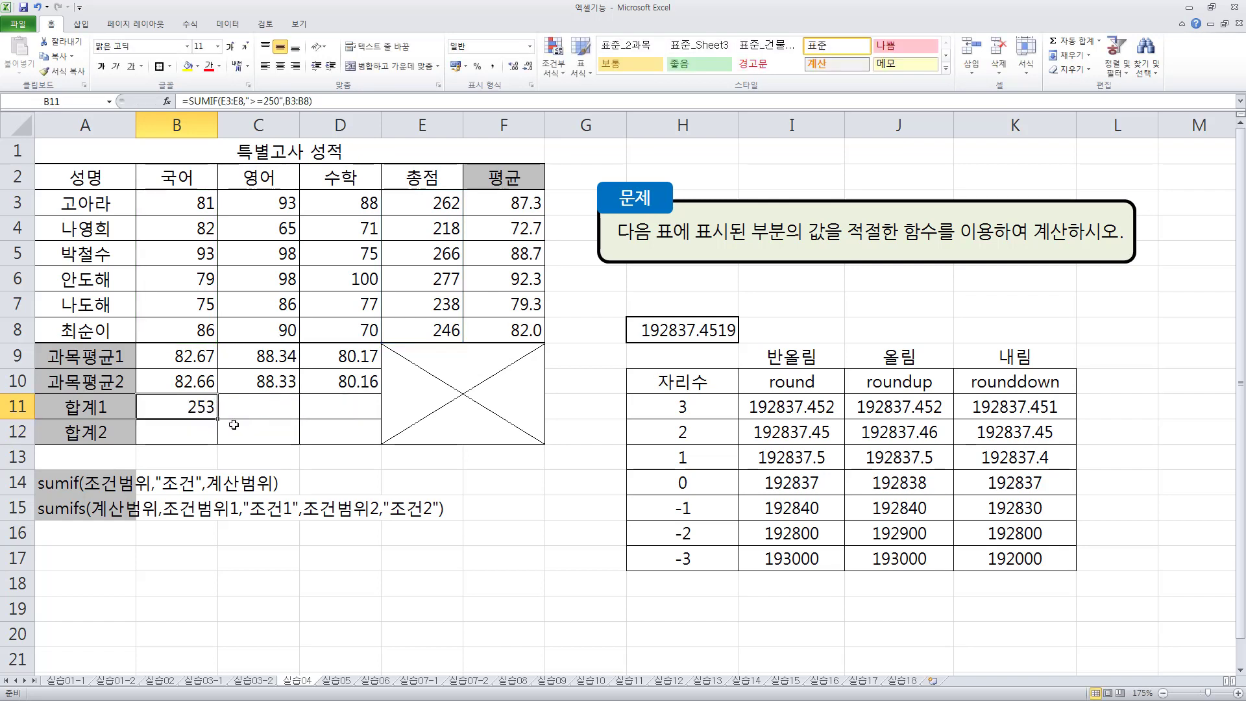
{"action": "double_click", "coordinate": [194, 406]}
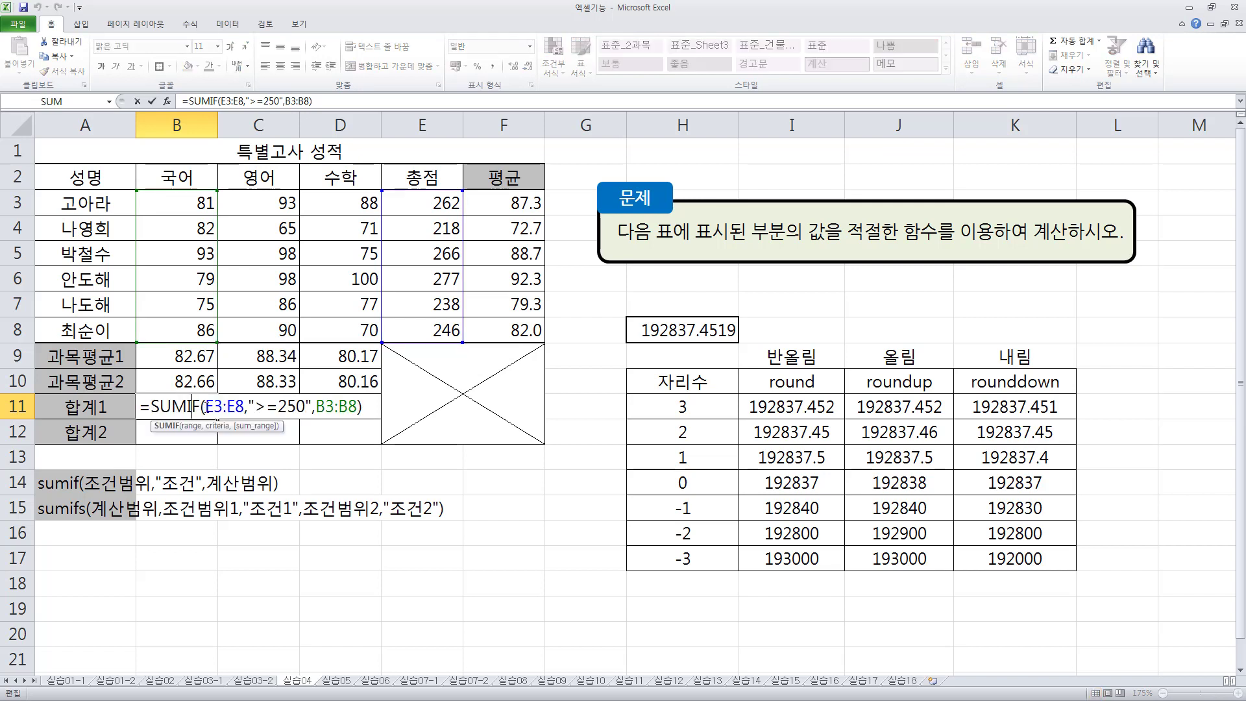
{"action": "key", "text": "Escape"}
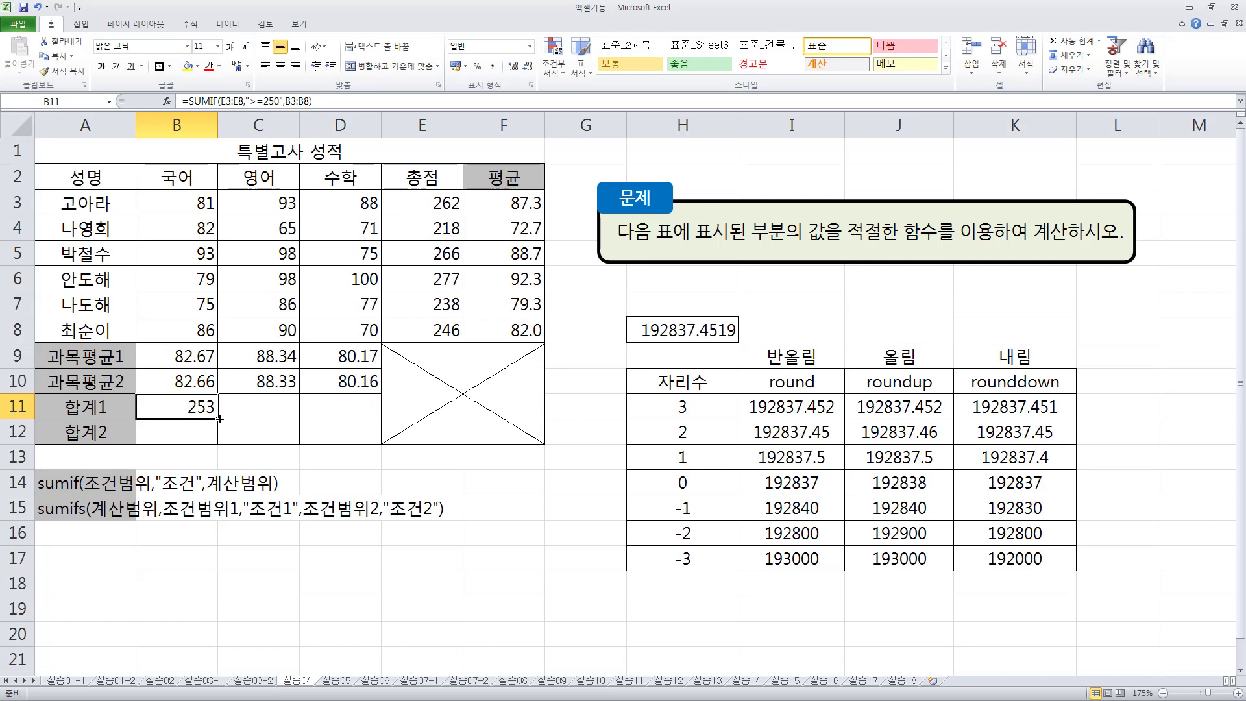
- Make the condition range in B11's SUMIF formula absolute as $E$3:$E$8 and fill the formula across to D11
{"action": "double_click", "coordinate": [224, 407]}
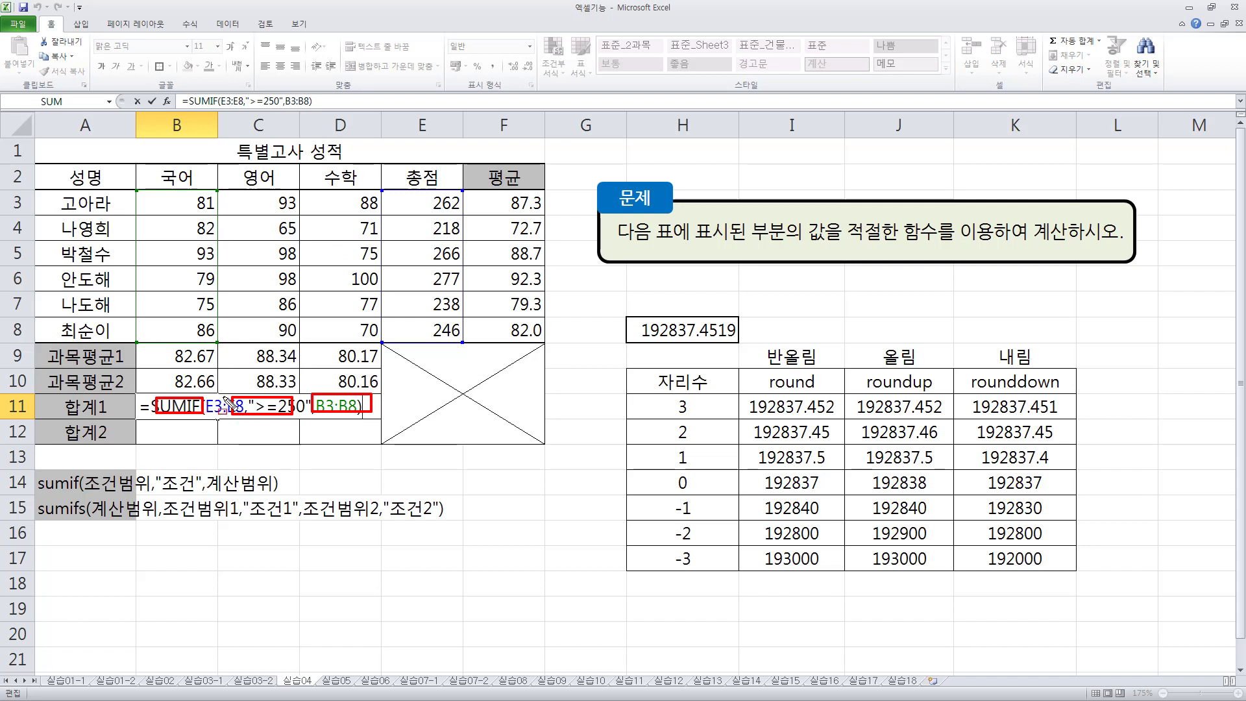
{"action": "mouse_move", "coordinate": [382, 192]}
{"action": "left_mouse_down"}
{"action": "mouse_move", "coordinate": [384, 247]}
{"action": "mouse_move", "coordinate": [445, 341]}
{"action": "mouse_move", "coordinate": [462, 339]}
{"action": "left_mouse_up"}
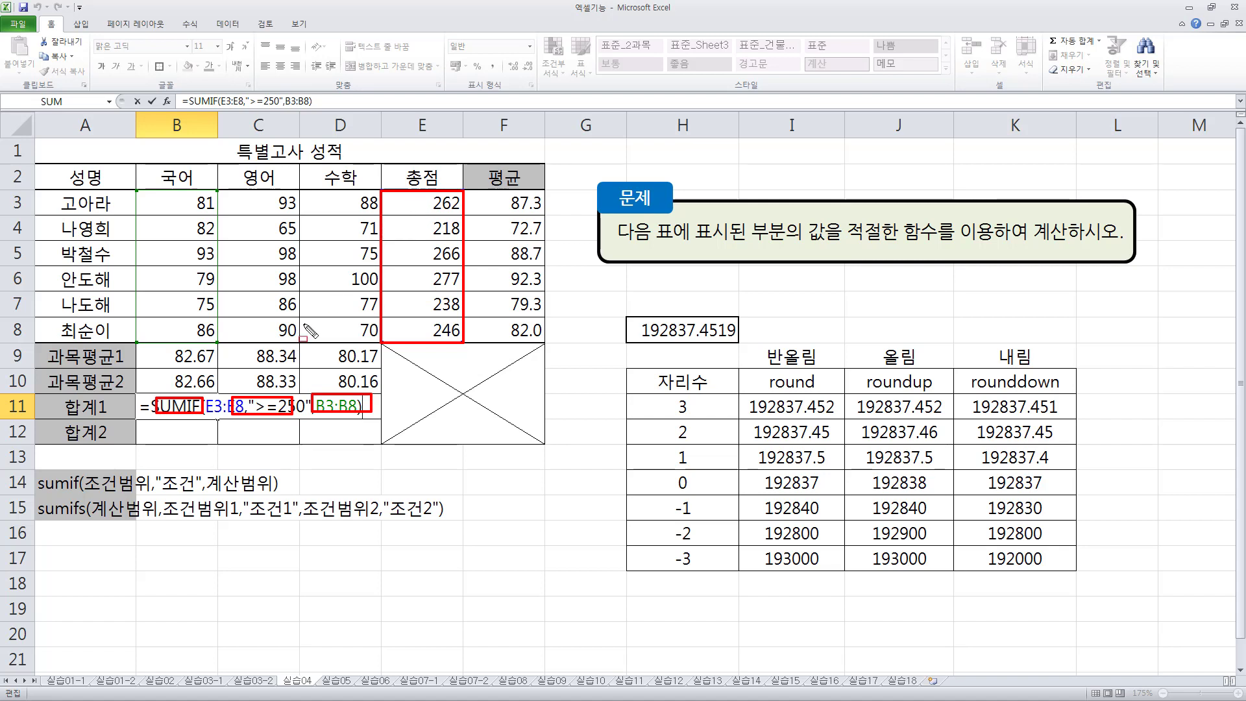
{"action": "key", "text": "Escape"}
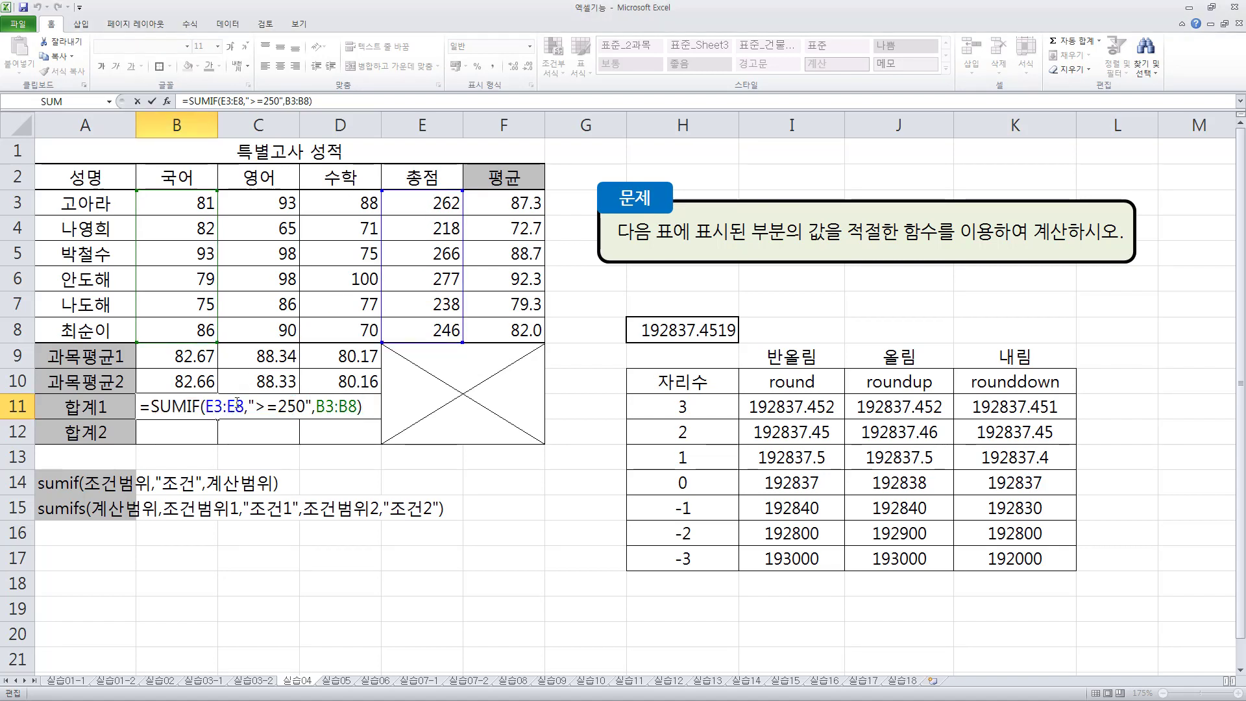
{"action": "left_click_drag", "start_coordinate": [245, 406], "coordinate": [206, 405]}
{"action": "key", "text": "F4"}
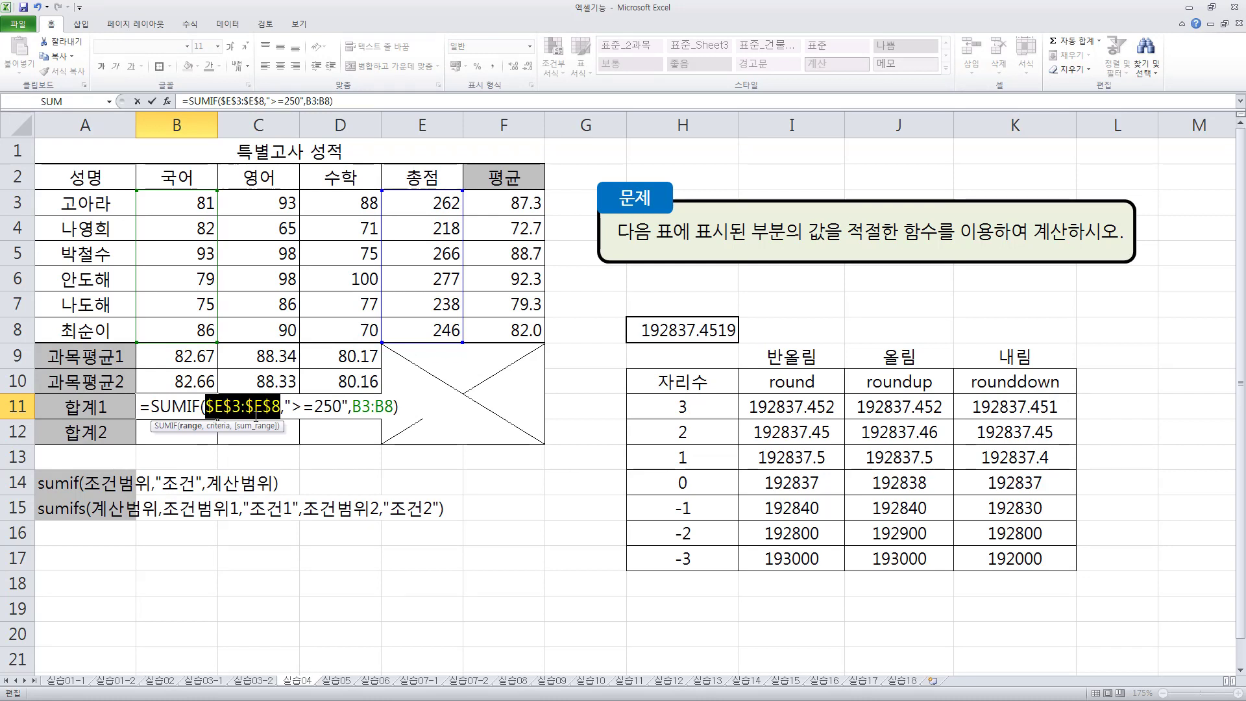
{"action": "key", "text": "Return"}
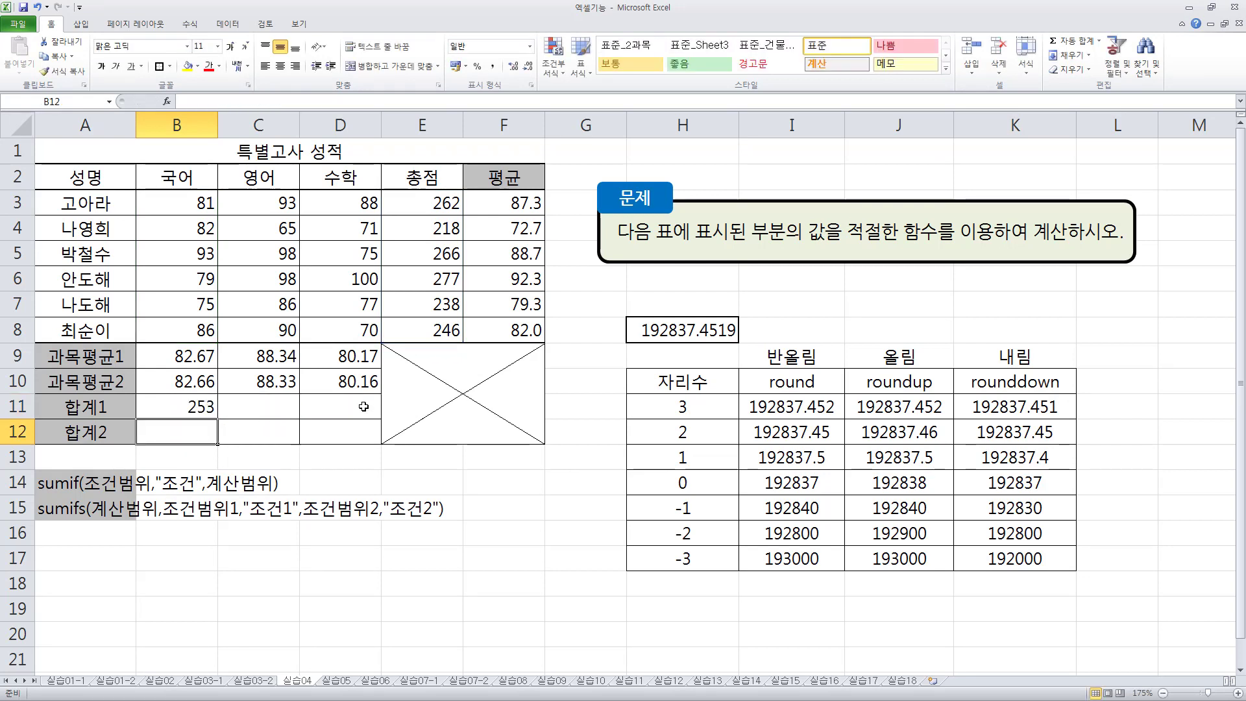
{"action": "left_click", "coordinate": [209, 408]}
{"action": "left_click_drag", "start_coordinate": [230, 418], "coordinate": [355, 415]}
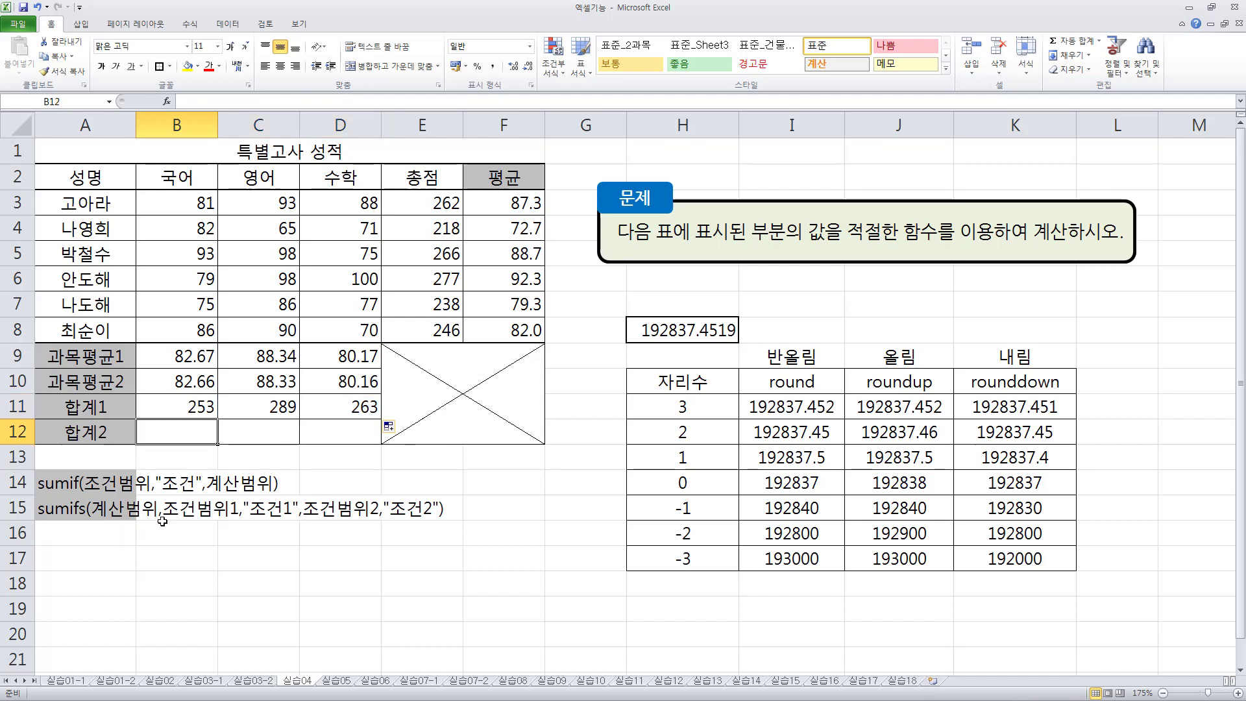
{"action": "left_click_drag", "start_coordinate": [171, 430], "coordinate": [199, 440]}
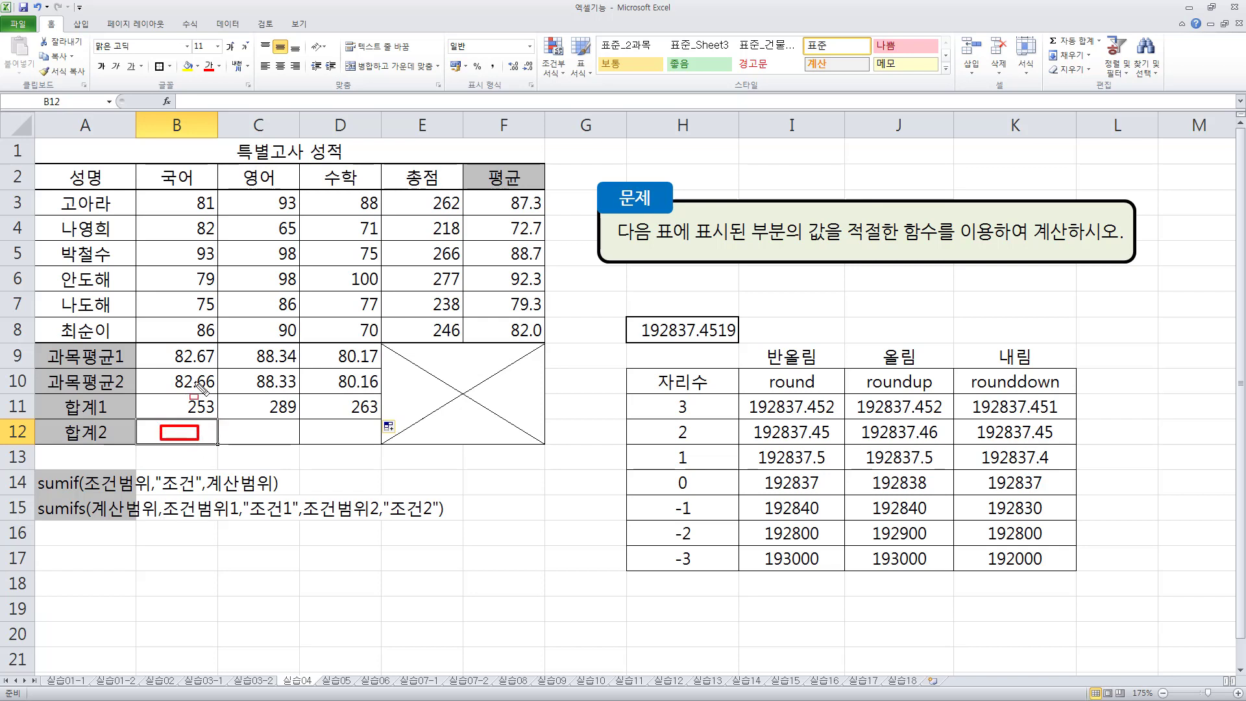
{"action": "left_click_drag", "start_coordinate": [161, 193], "coordinate": [224, 337]}
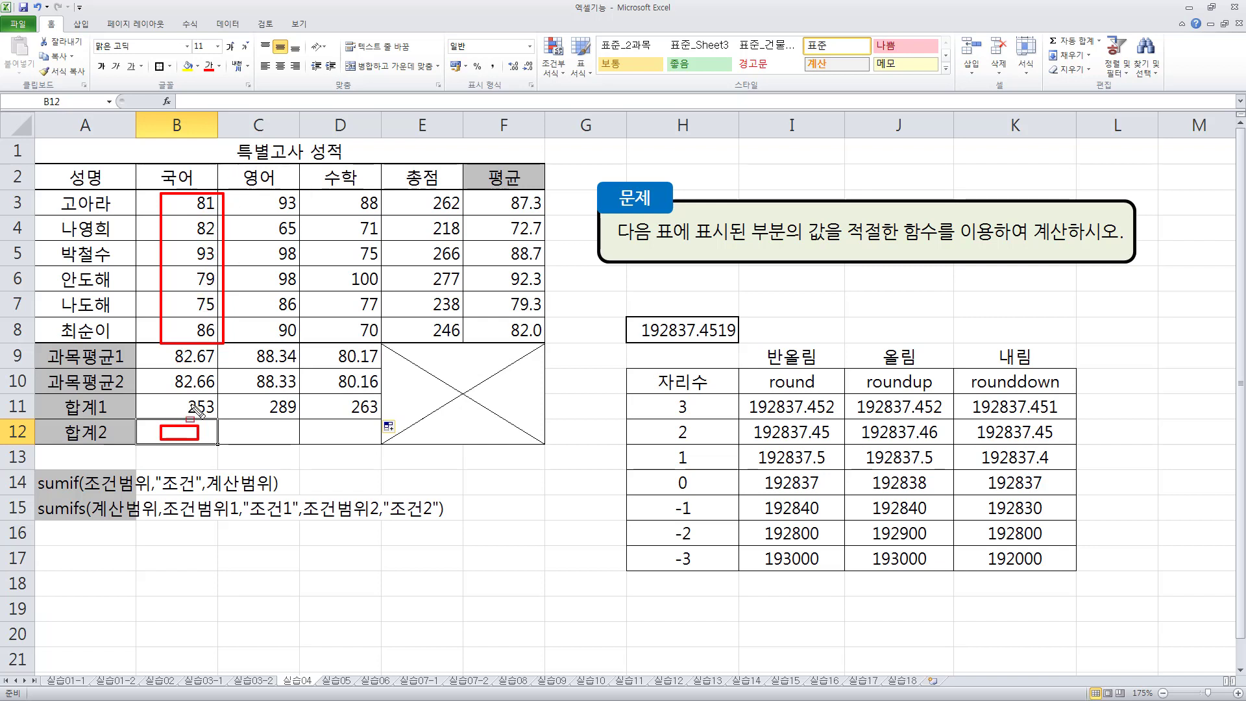
{"action": "left_click_drag", "start_coordinate": [246, 430], "coordinate": [287, 441]}
{"action": "mouse_move", "coordinate": [244, 193]}
{"action": "left_mouse_down"}
{"action": "mouse_move", "coordinate": [312, 345]}
{"action": "mouse_move", "coordinate": [300, 342]}
{"action": "left_mouse_up"}
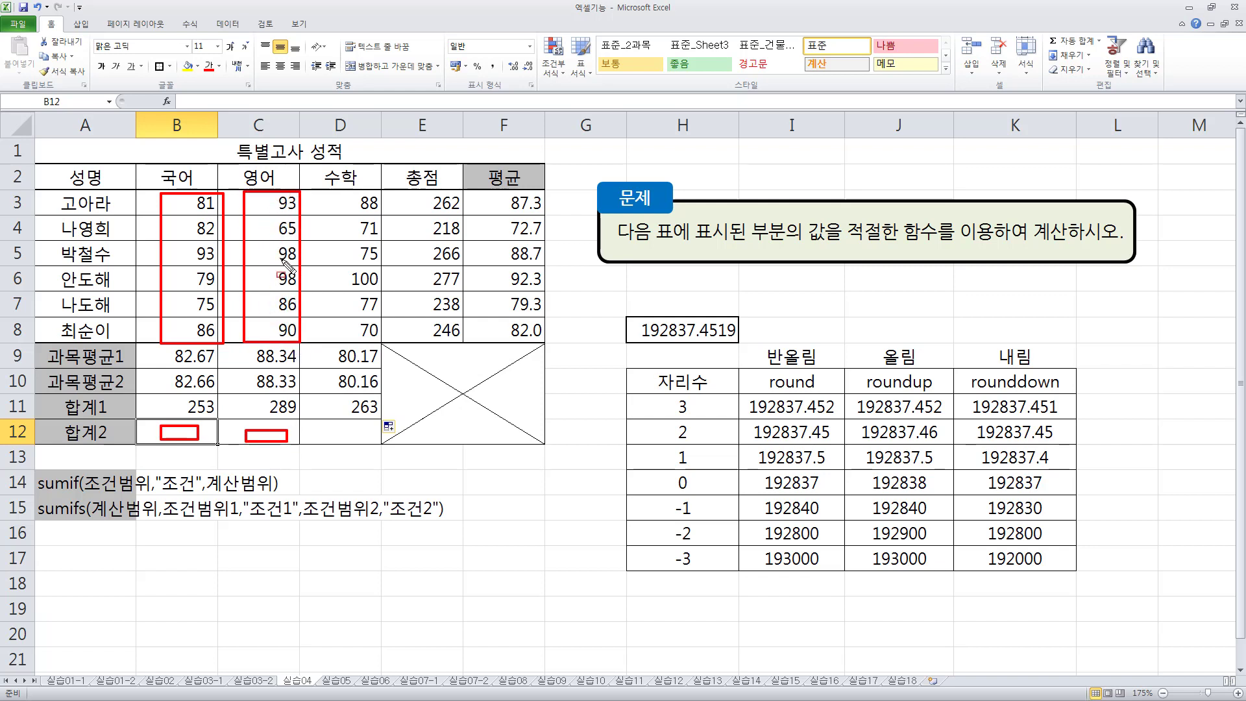
{"action": "left_click_drag", "start_coordinate": [326, 438], "coordinate": [365, 425]}
{"action": "left_click_drag", "start_coordinate": [325, 188], "coordinate": [383, 342]}
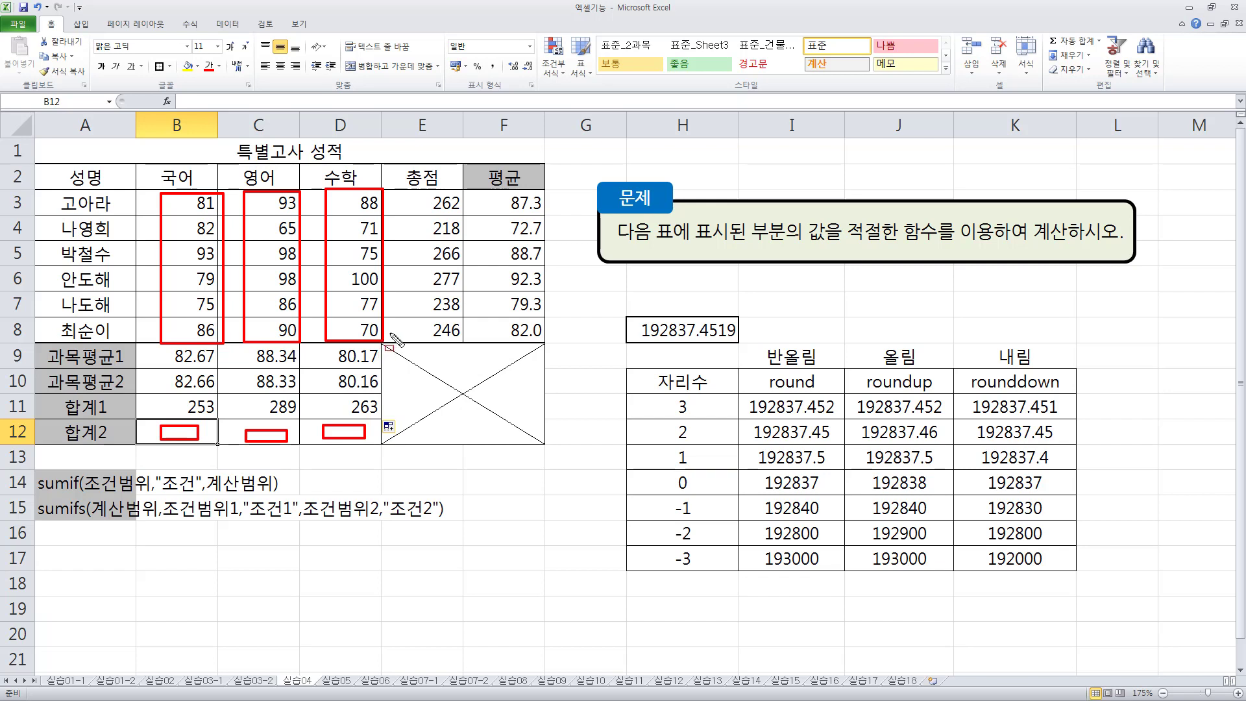
{"action": "key", "text": "Escape"}
- Start a SUMIFS formula in B12 with B3:B8 as both sum range and first condition range, and the criterion ">=80"
{"action": "type", "text": "="}
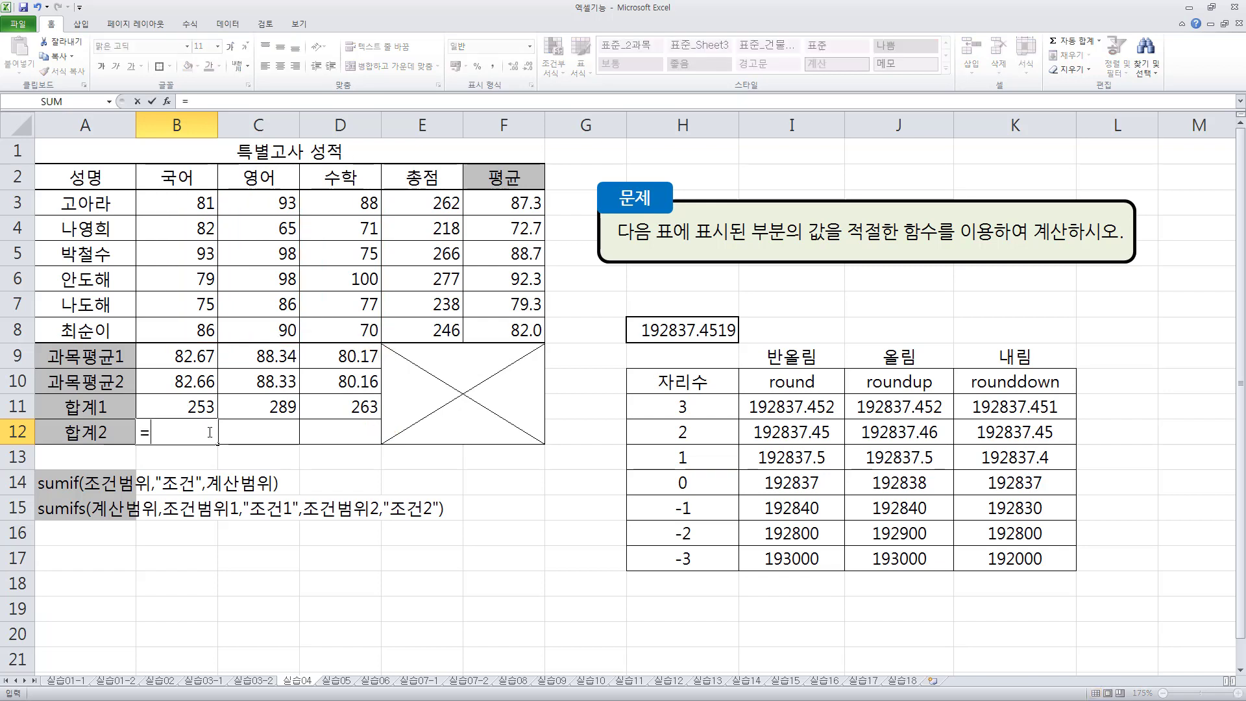
{"action": "type", "text": "sumifs("}
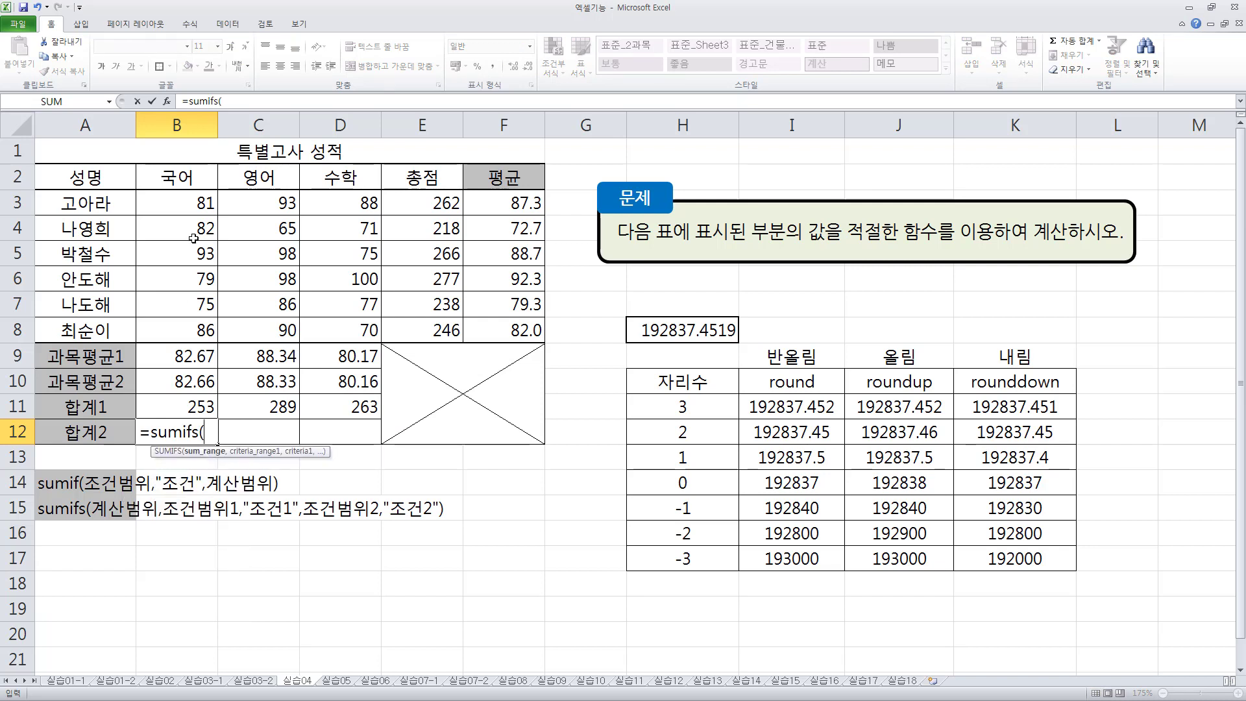
{"action": "left_click_drag", "start_coordinate": [182, 206], "coordinate": [187, 337]}
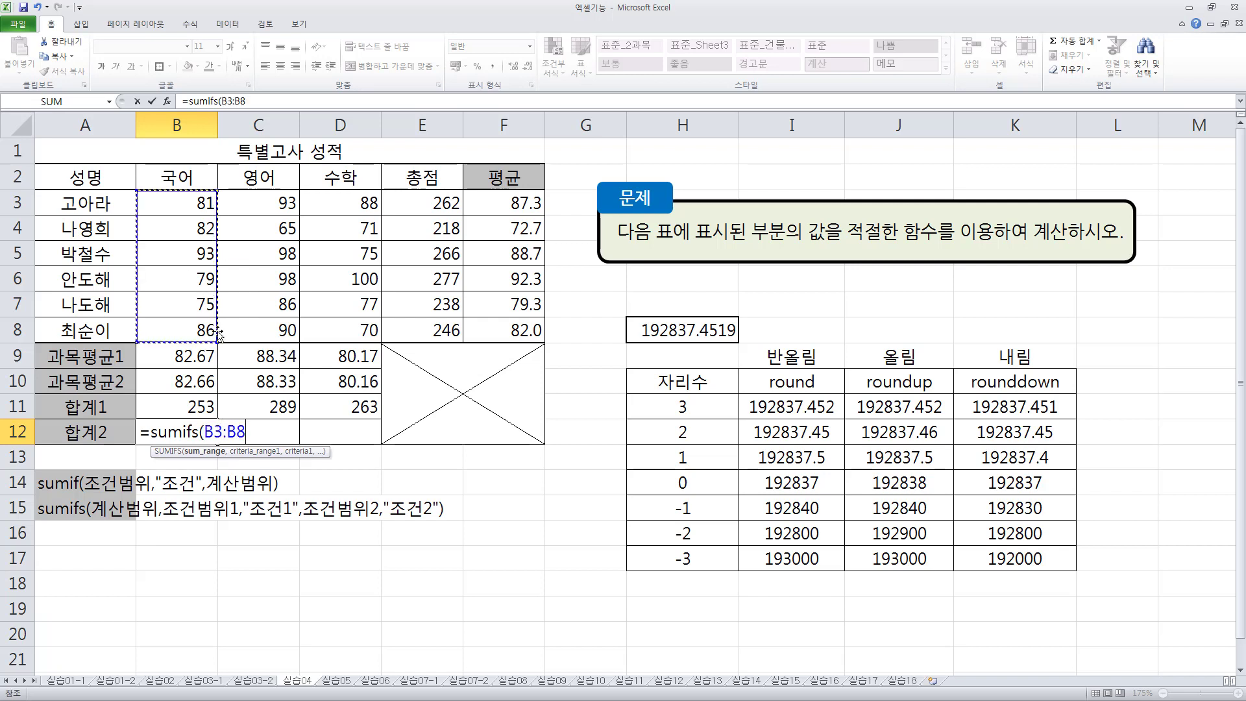
{"action": "type", "text": ","}
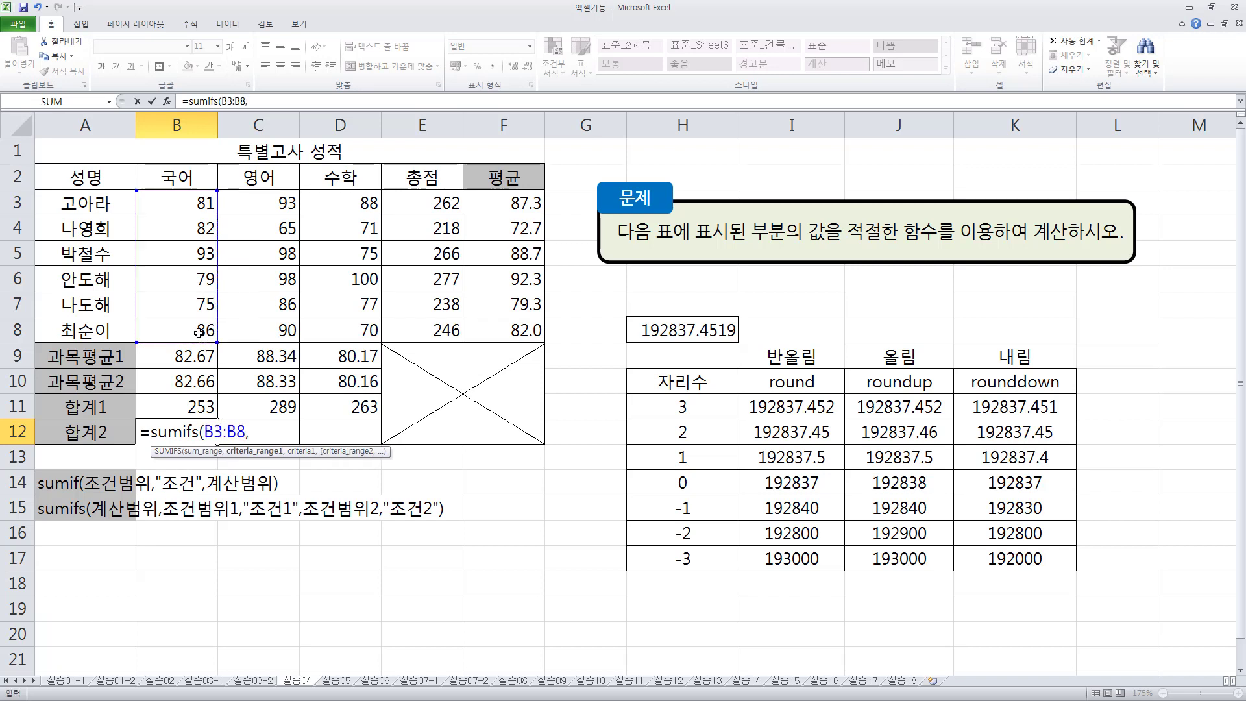
{"action": "left_click_drag", "start_coordinate": [189, 205], "coordinate": [198, 333]}
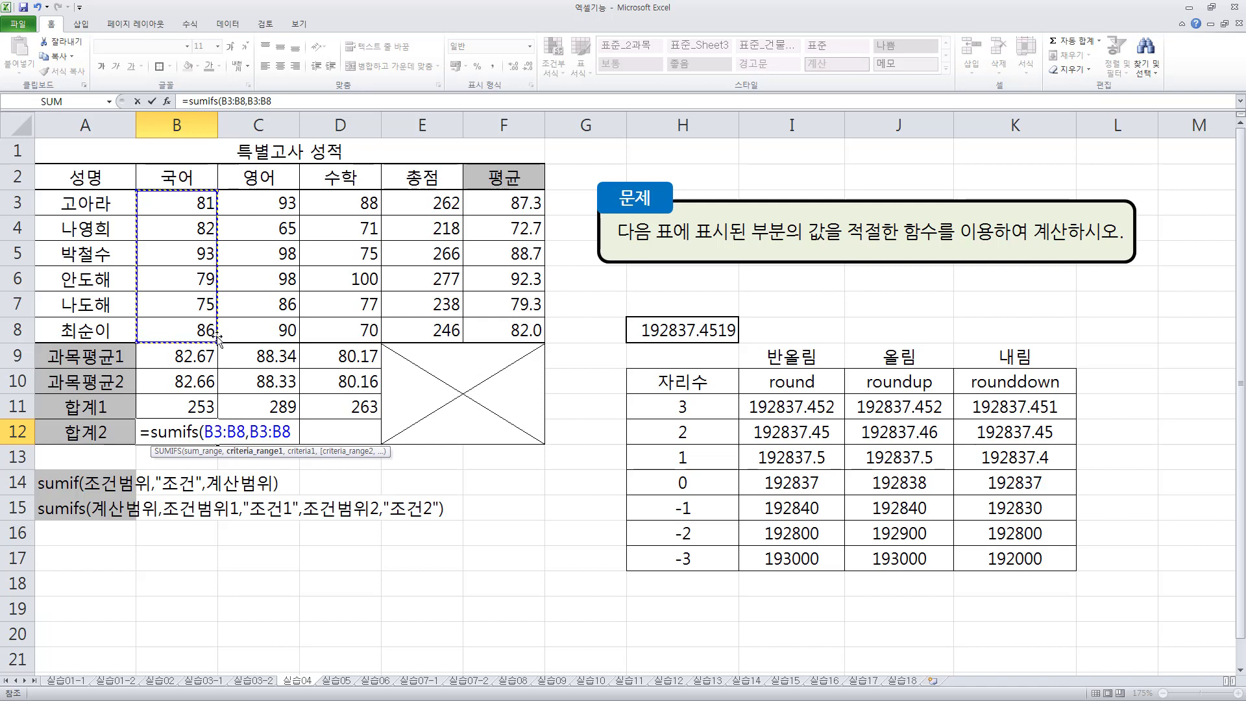
{"action": "type", "text": ","}
{"action": "type", "text": "\">="}
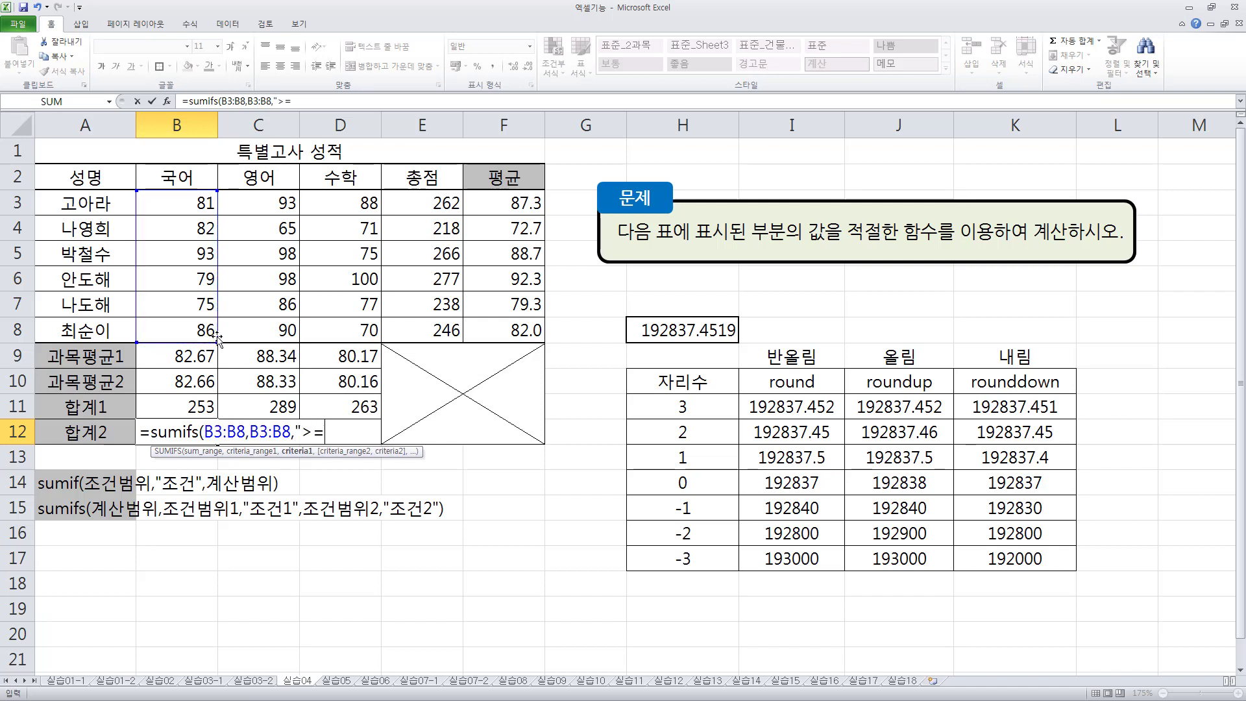
{"action": "type", "text": "80\""}
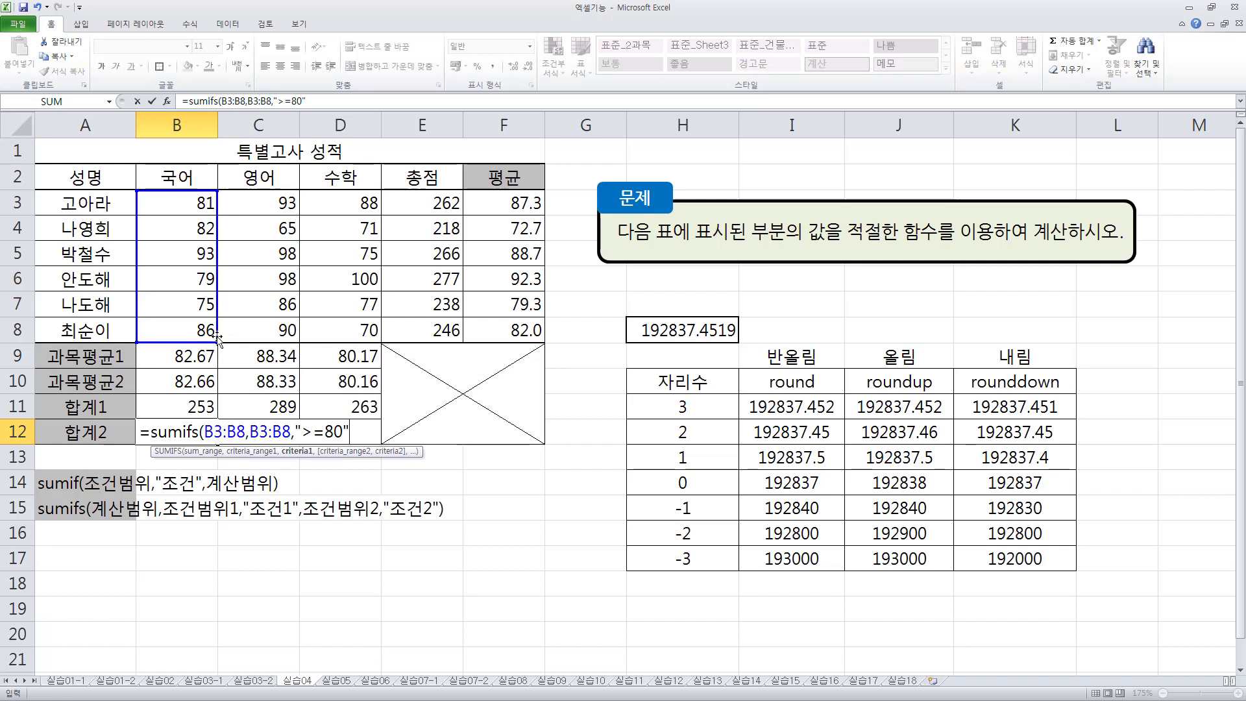
{"action": "type", "text": ","}
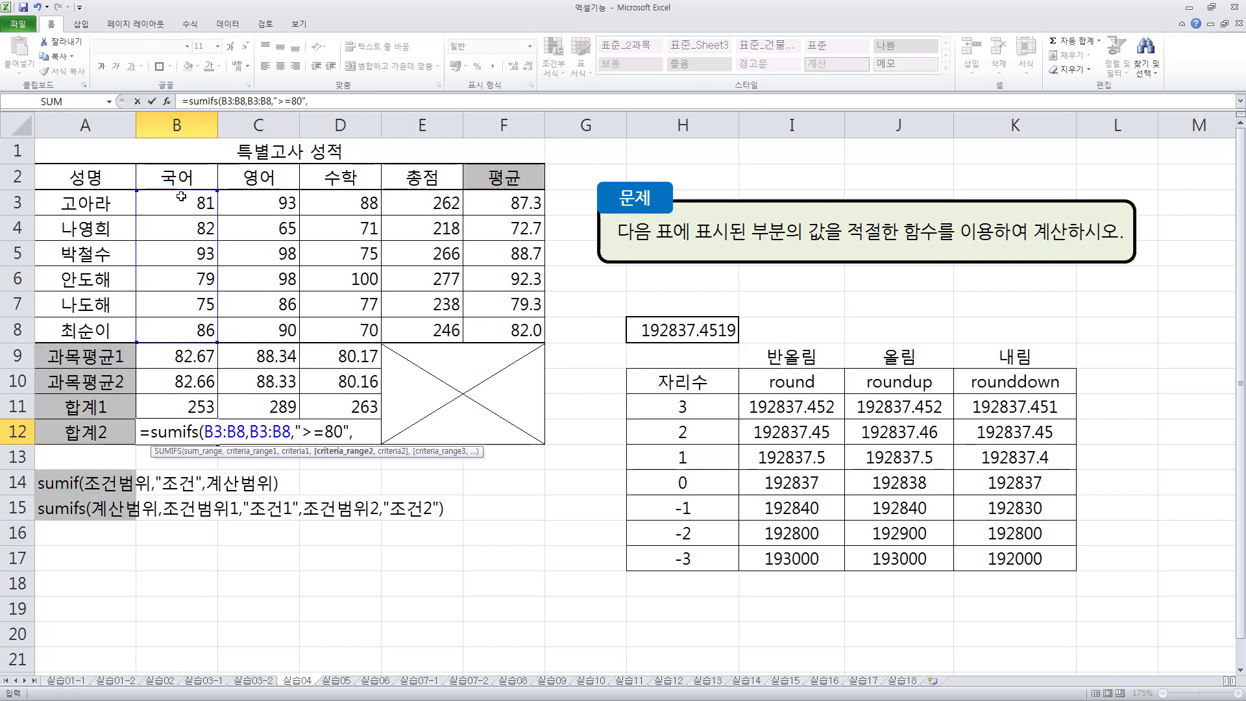
- Add B3:B8 with the criterion "<=95" as the second condition of B12's SUMIFS formula and enter it
{"action": "left_click_drag", "start_coordinate": [185, 195], "coordinate": [192, 326]}
{"action": "type", "text": ",\""}
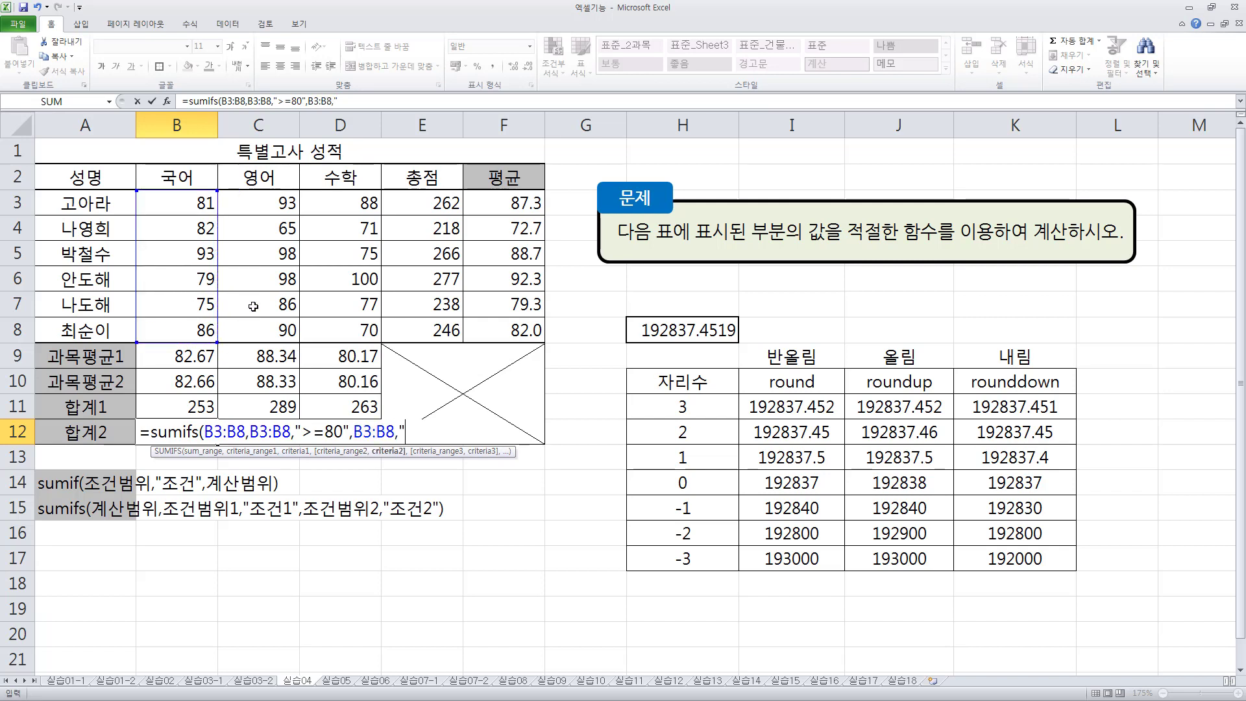
{"action": "type", "text": "<=95\")"}
{"action": "left_click_drag", "start_coordinate": [204, 432], "coordinate": [454, 431]}
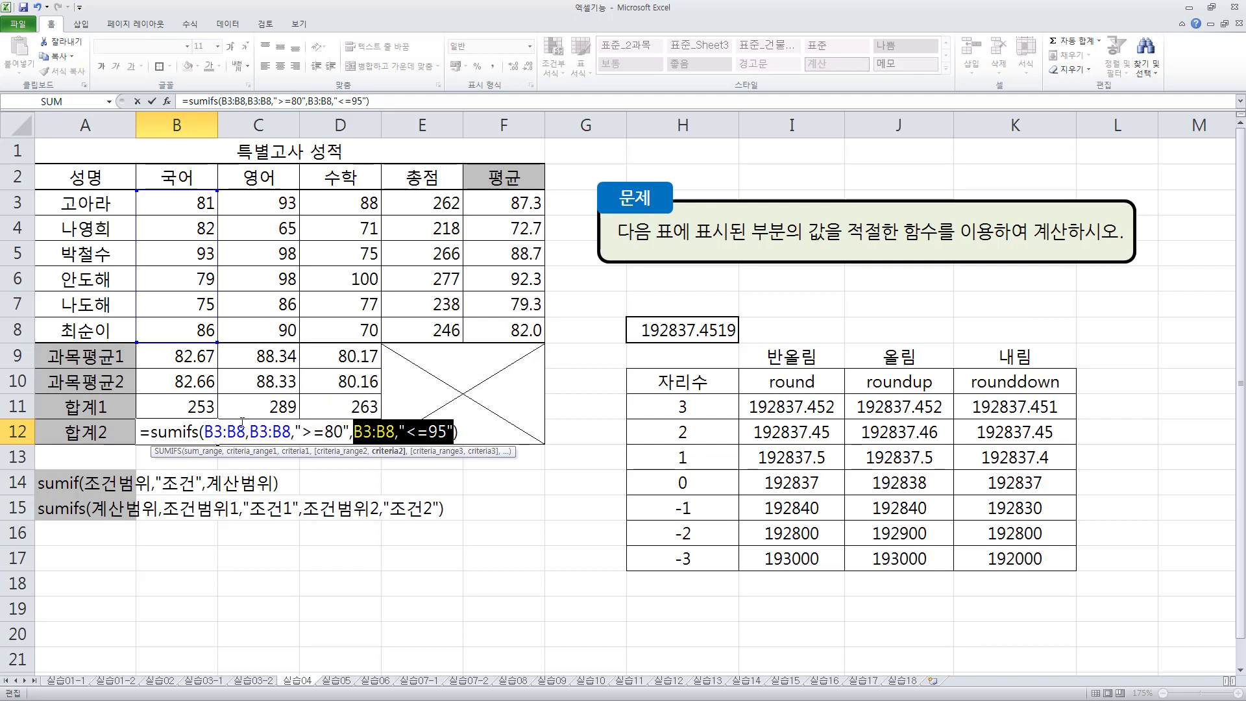
{"action": "left_click_drag", "start_coordinate": [214, 432], "coordinate": [388, 431]}
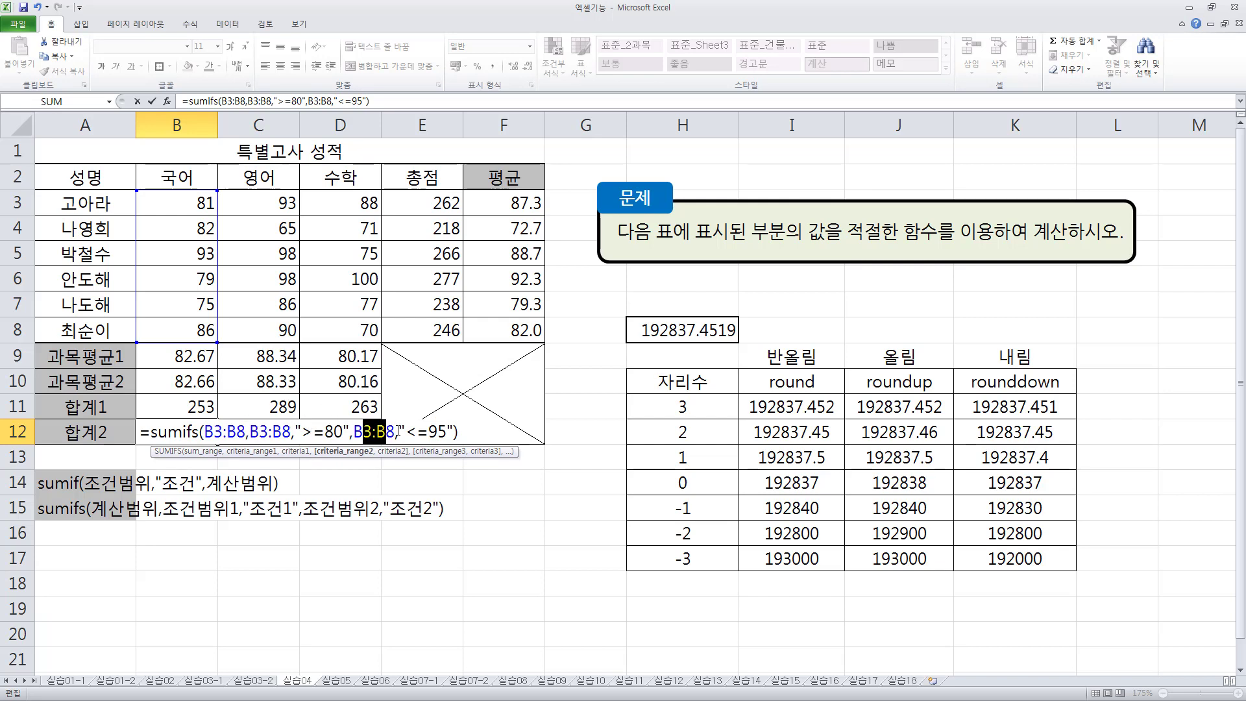
{"action": "key", "text": "Return"}
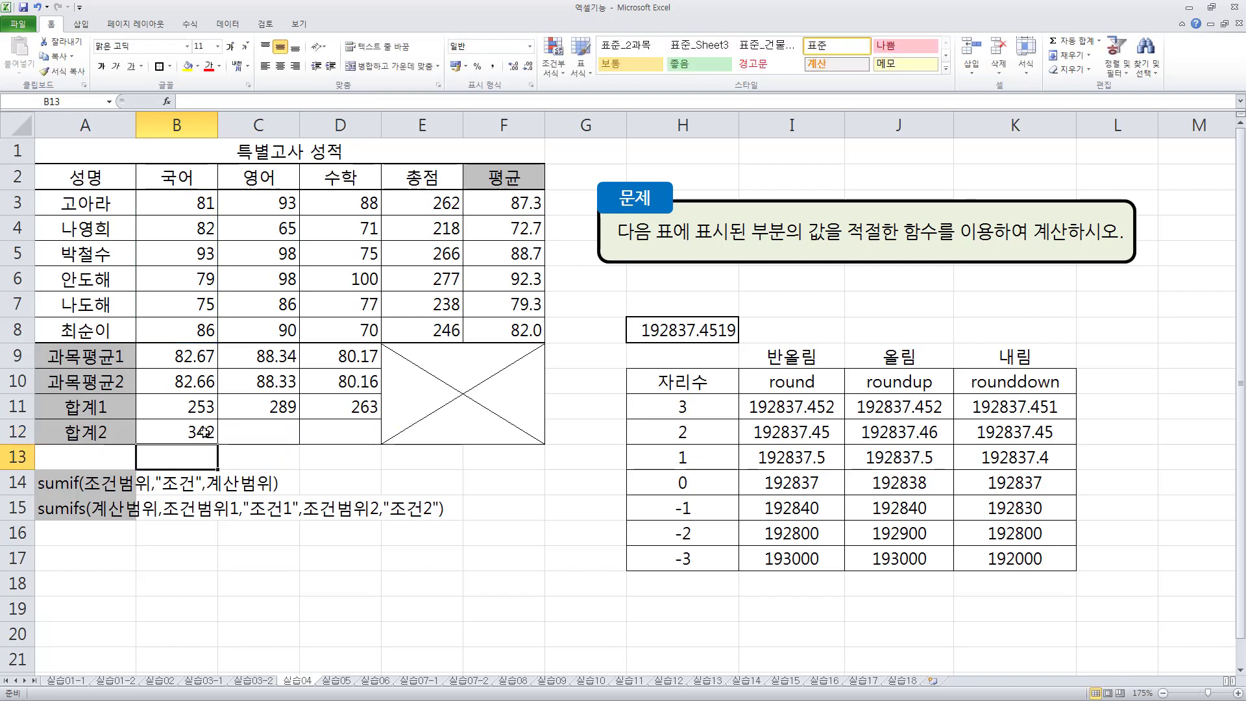
- Fill the SUMIFS formula from B12 across the 합계2 row to D12
{"action": "left_click", "coordinate": [205, 431]}
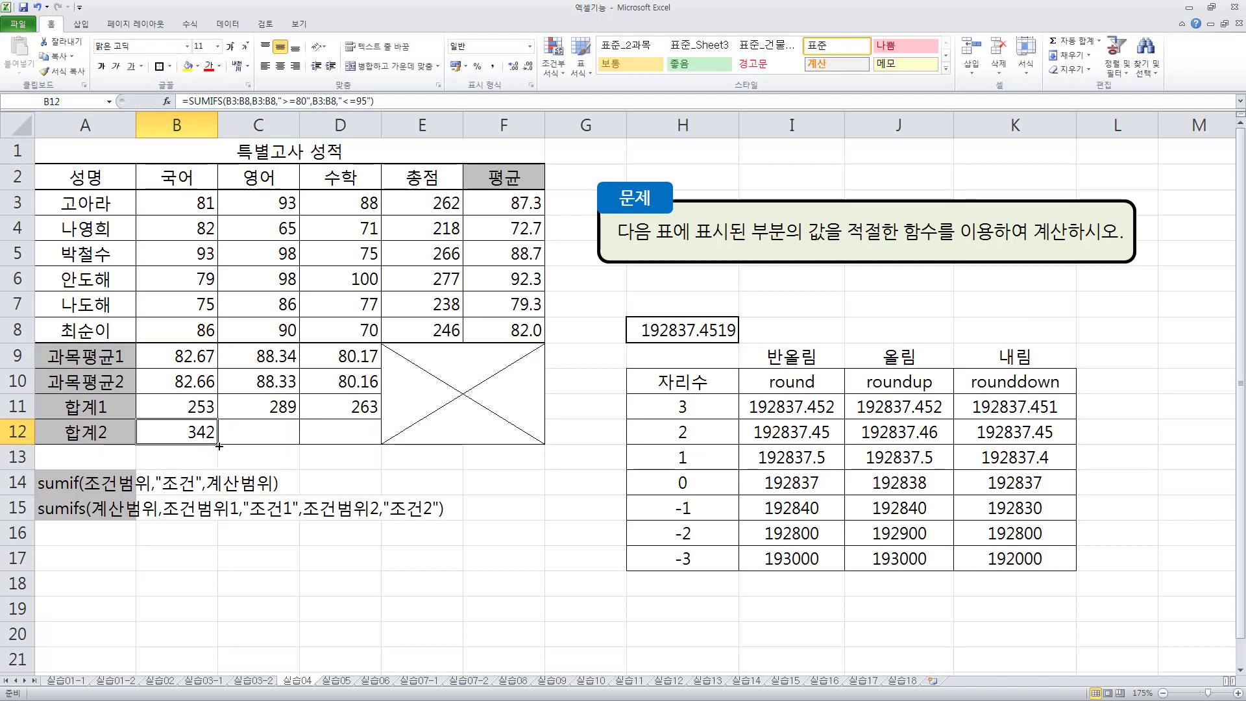
{"action": "left_click_drag", "start_coordinate": [218, 445], "coordinate": [364, 444]}
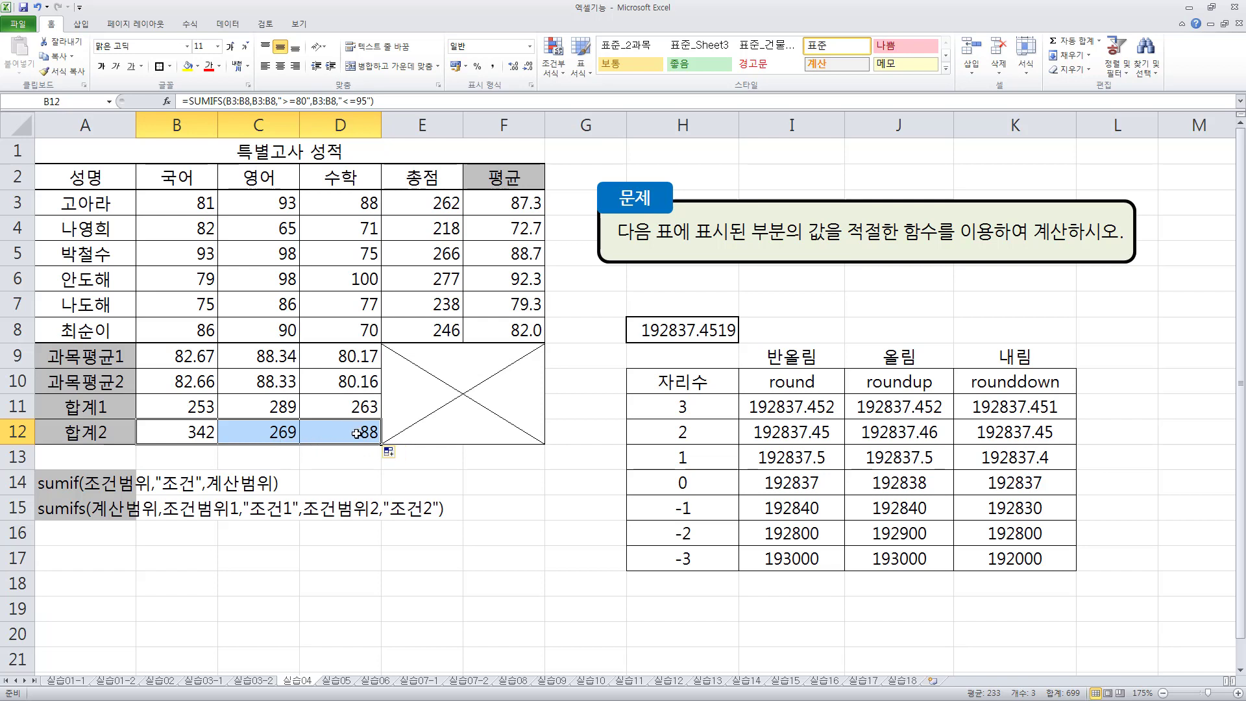
{"action": "left_click", "coordinate": [344, 464]}
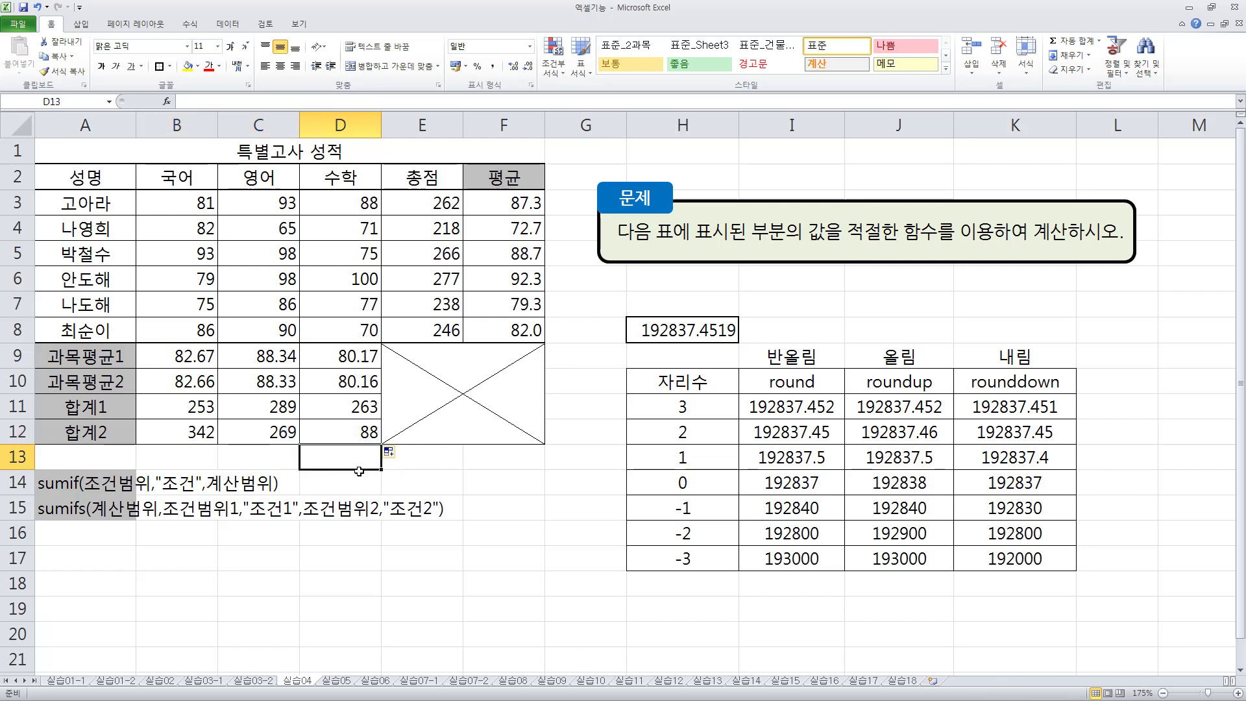